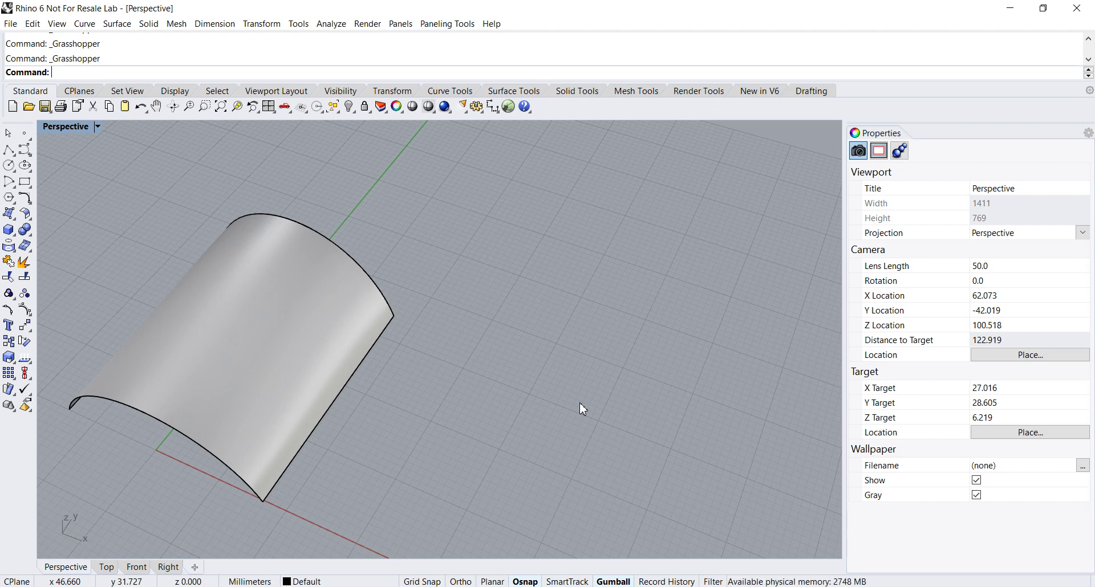
# Launch Grasshopper from the Rhino toolbar and arrange its window beside the curved surface
pyautogui.click(508, 107)
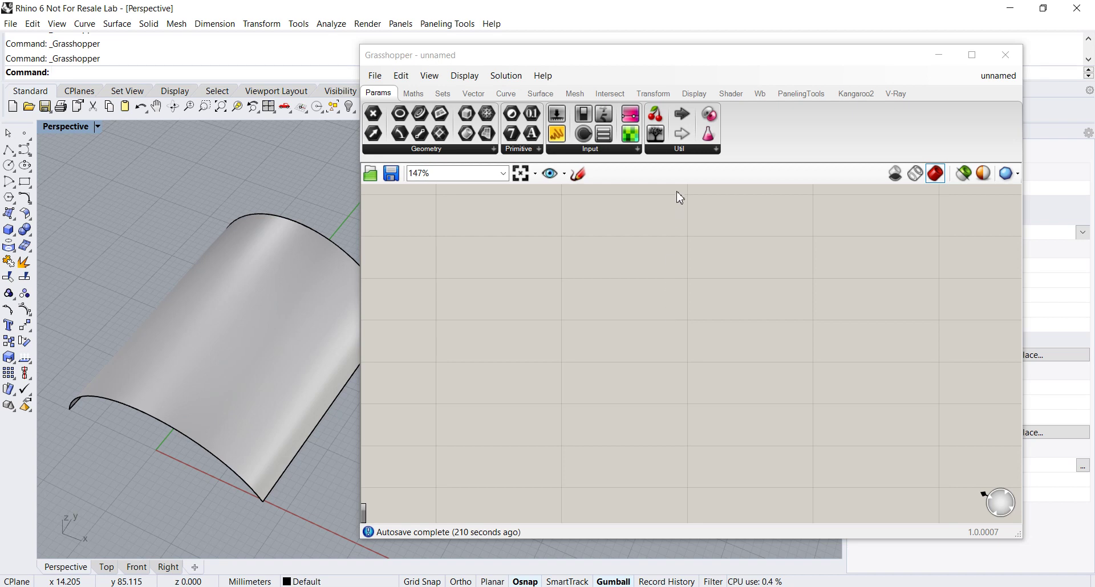
pyautogui.moveTo(679, 56); pyautogui.dragTo(648, 57)
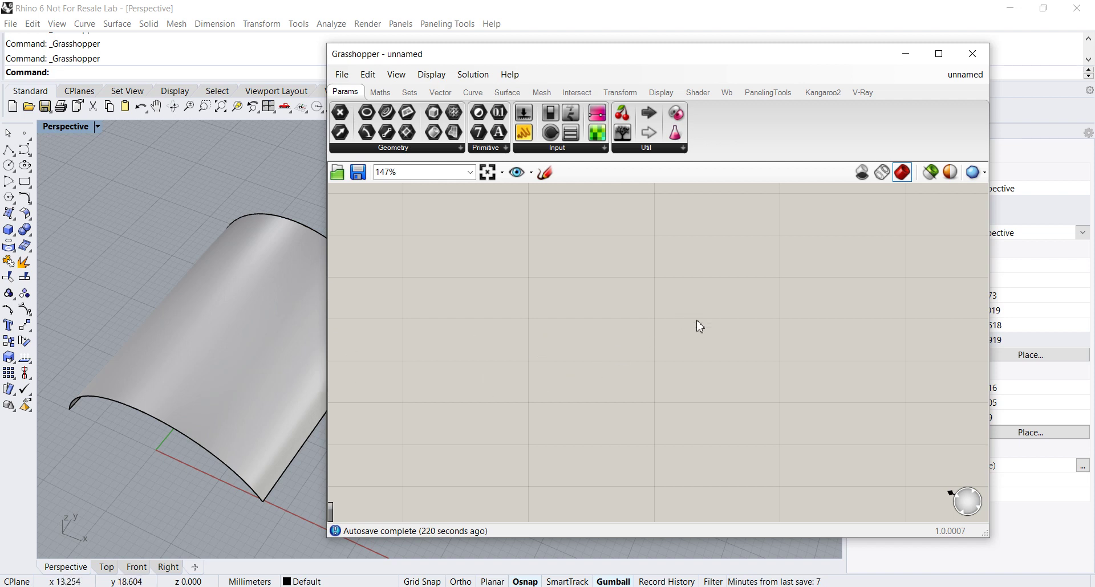
pyautogui.click(775, 94)
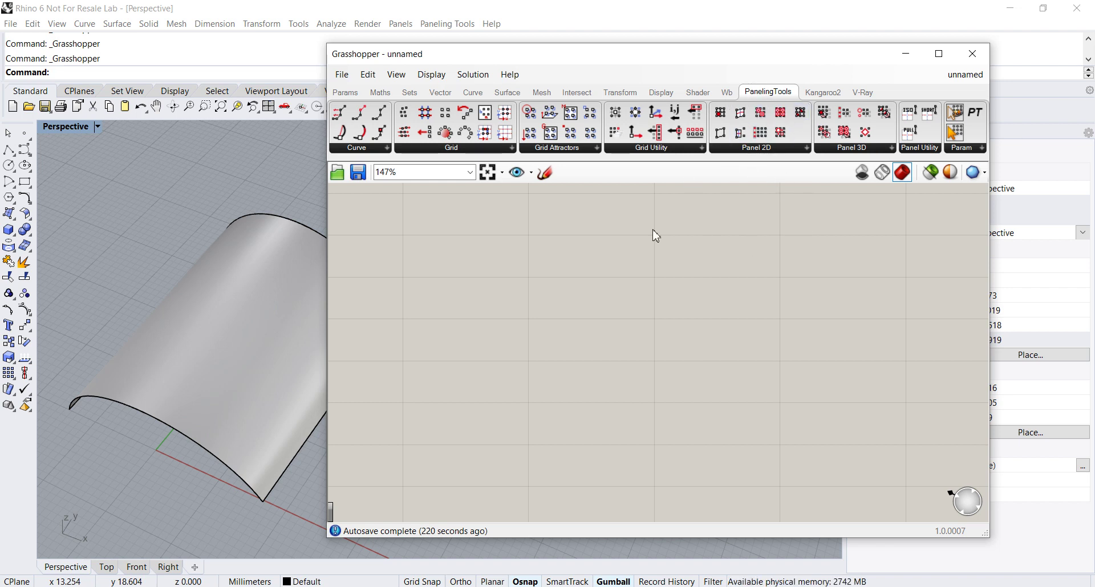
pyautogui.moveTo(706, 54); pyautogui.dragTo(764, 60)
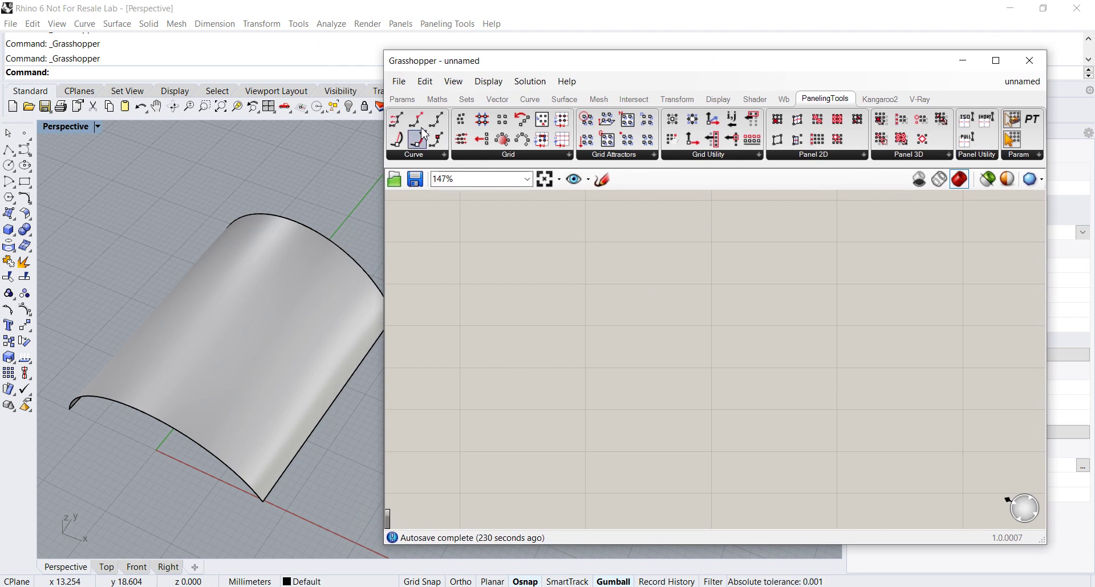
pyautogui.click(403, 99)
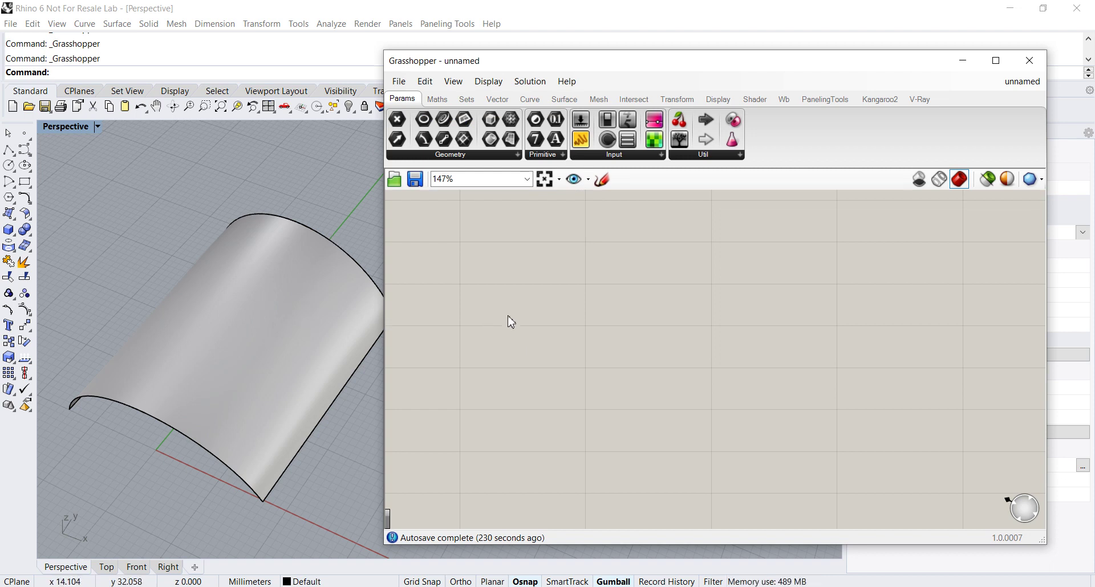
# Place a Brep parameter and set it to reference the curved Rhino surface
pyautogui.click(455, 155)
pyautogui.moveTo(490, 266); pyautogui.dragTo(537, 318)
pyautogui.scroll(2, 536, 325)
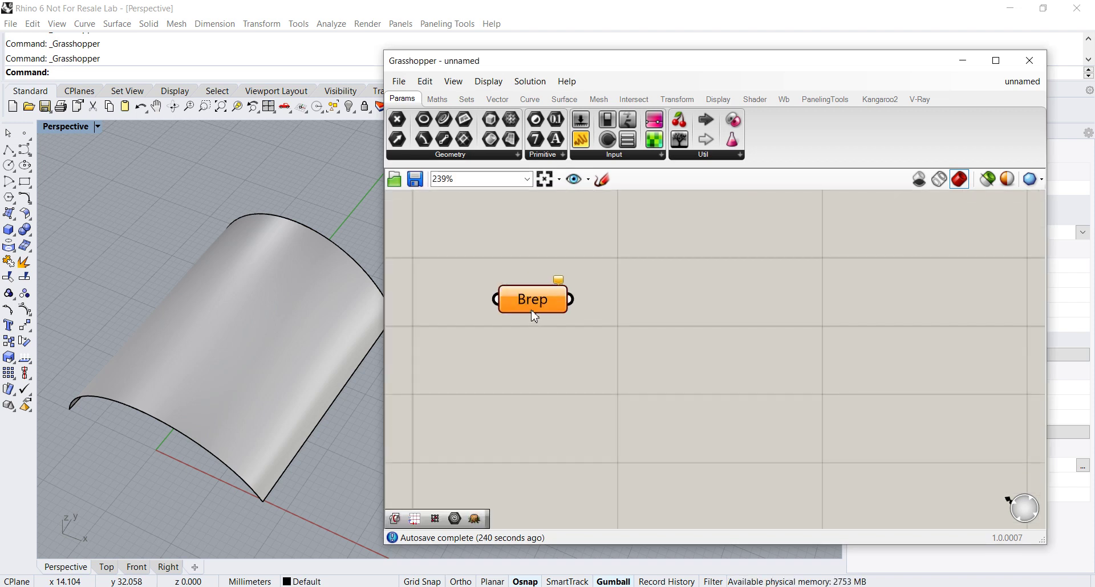
pyautogui.rightClick(534, 308)
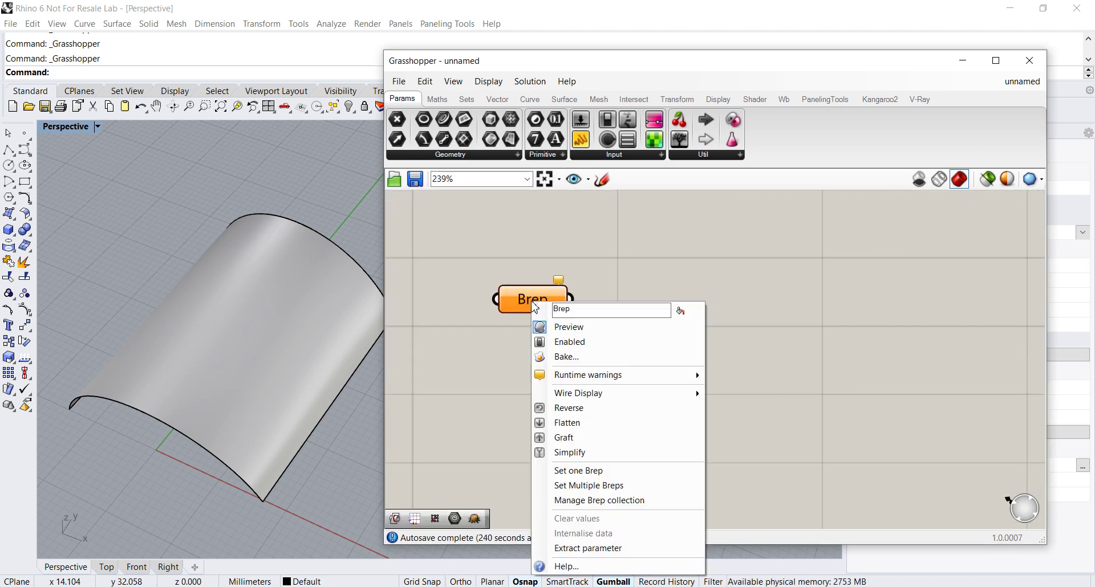
pyautogui.click(593, 473)
pyautogui.click(293, 371)
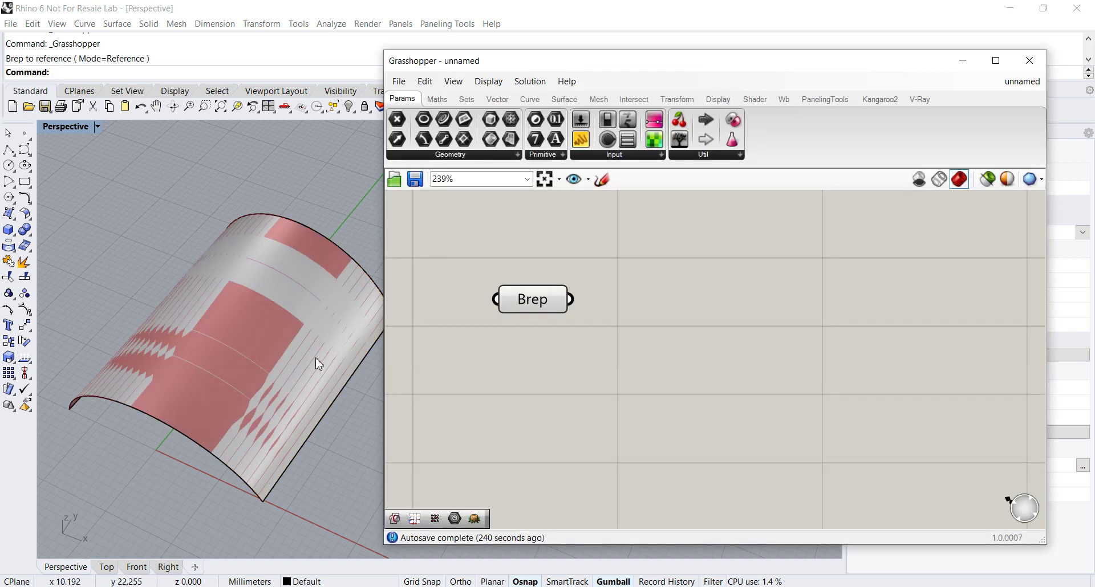
# Hide the original surface with Ctrl+H and tidy the Brep parameter's position
pyautogui.click(290, 296)
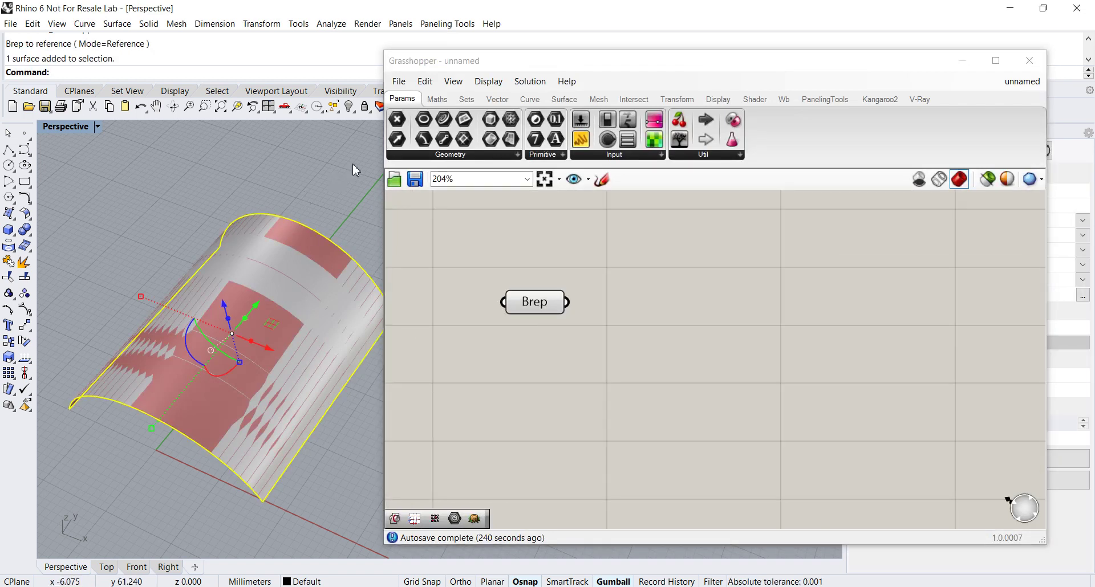
pyautogui.hotkey('ctrl', 'h')
pyautogui.scroll(-1, 293, 251)
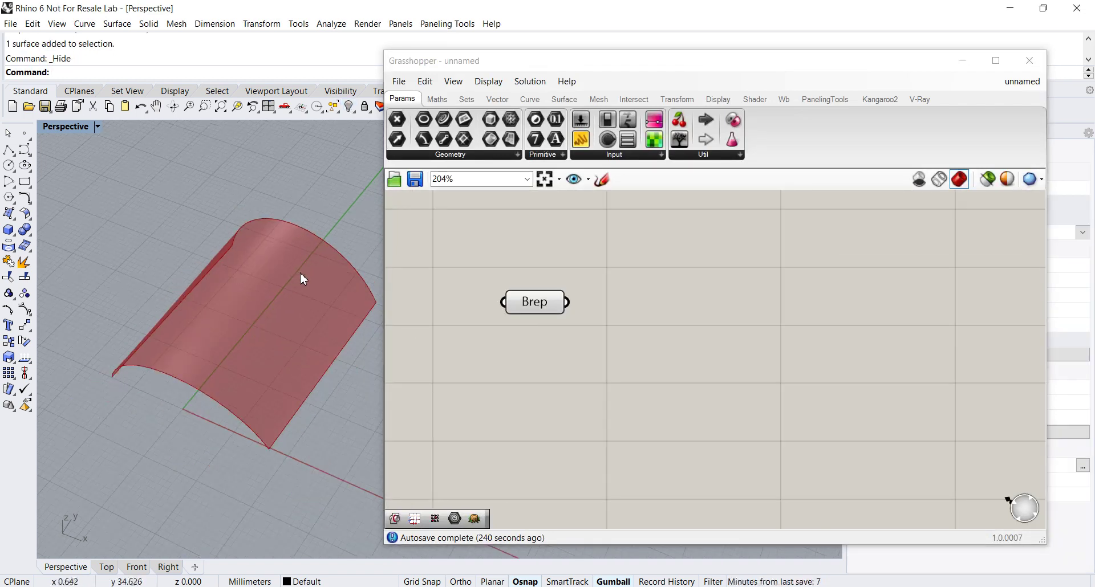
pyautogui.scroll(-1, 285, 296)
pyautogui.moveTo(537, 311); pyautogui.dragTo(496, 313)
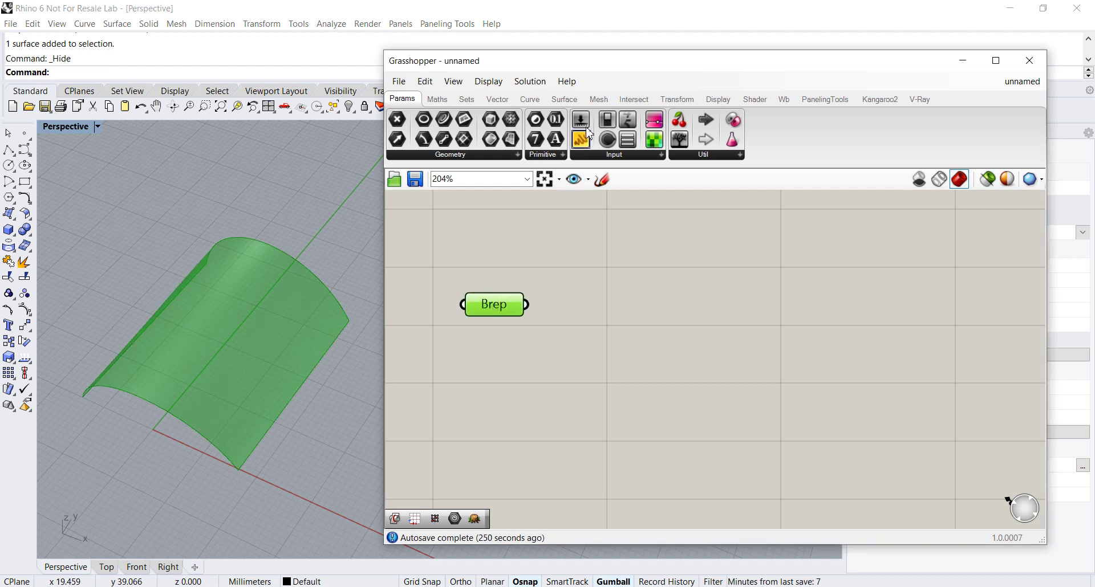
pyautogui.moveTo(593, 66); pyautogui.dragTo(543, 65)
pyautogui.moveTo(455, 311); pyautogui.dragTo(438, 326)
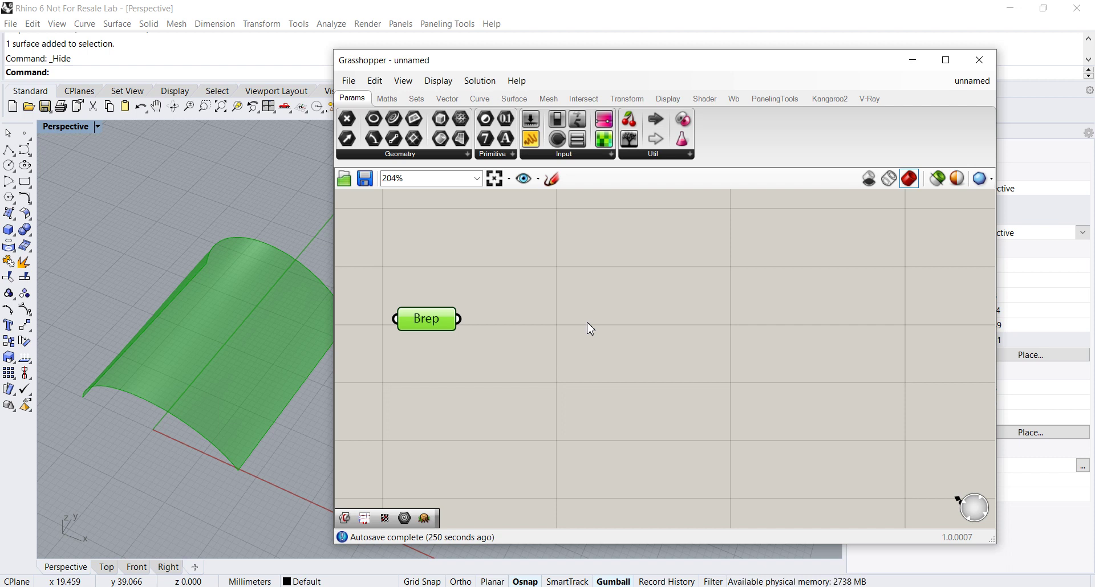
# Place a PanelingTools Surface Domain Number component and wire the Brep into its Surface input
pyautogui.click(764, 101)
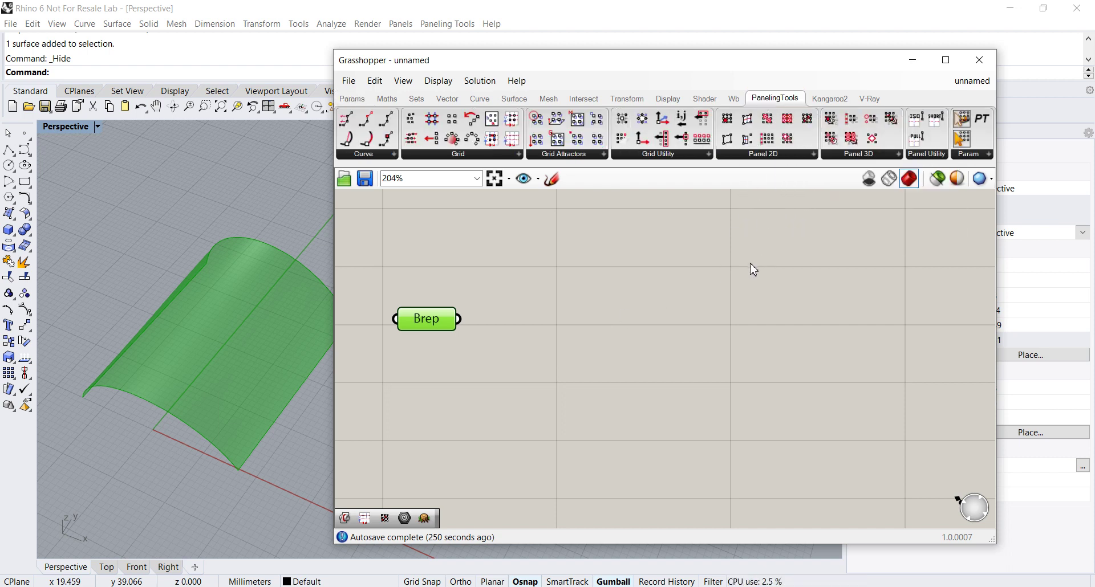
pyautogui.click(470, 154)
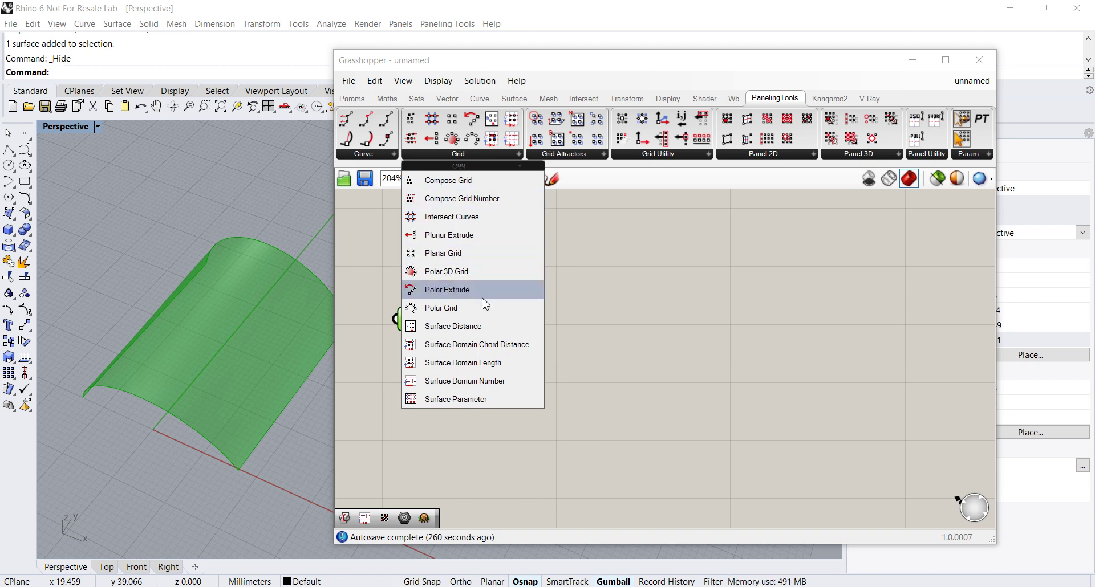
pyautogui.click(477, 381)
pyautogui.click(637, 339)
pyautogui.moveTo(466, 322); pyautogui.dragTo(565, 297)
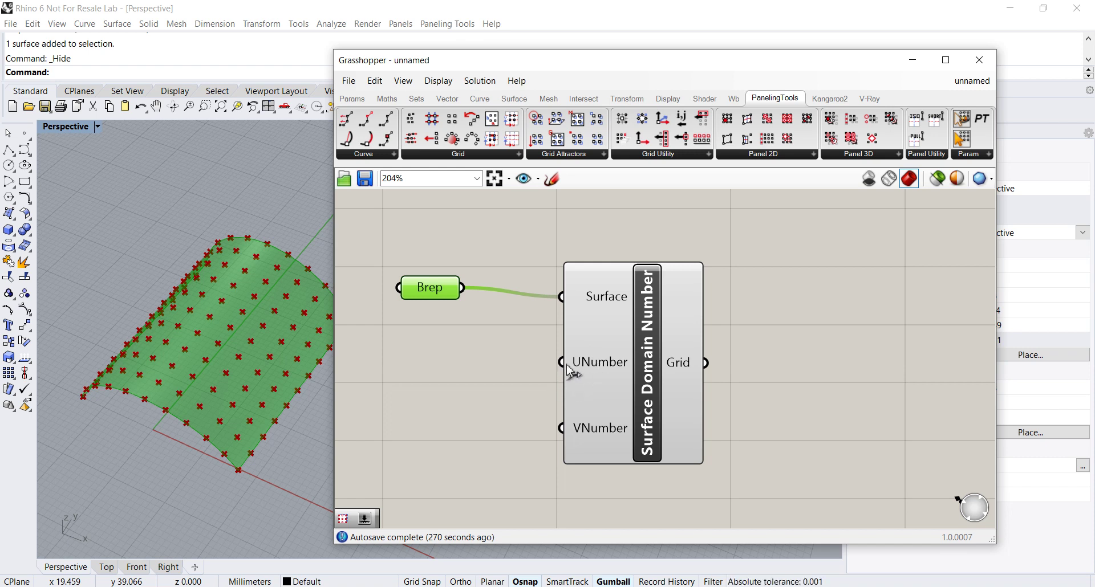
pyautogui.moveTo(593, 410)
pyautogui.mouseDown()
pyautogui.moveTo(636, 417)
pyautogui.moveTo(610, 417)
pyautogui.mouseUp()
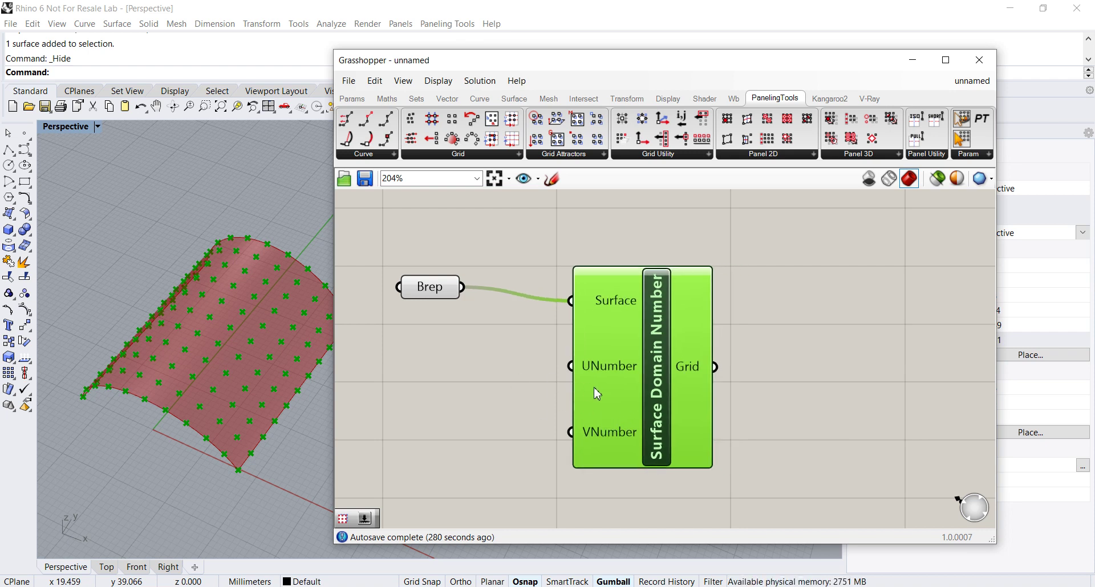
# Create two number sliders at 12 and wire them into the grid's UNumber and VNumber
pyautogui.doubleClick(411, 388)
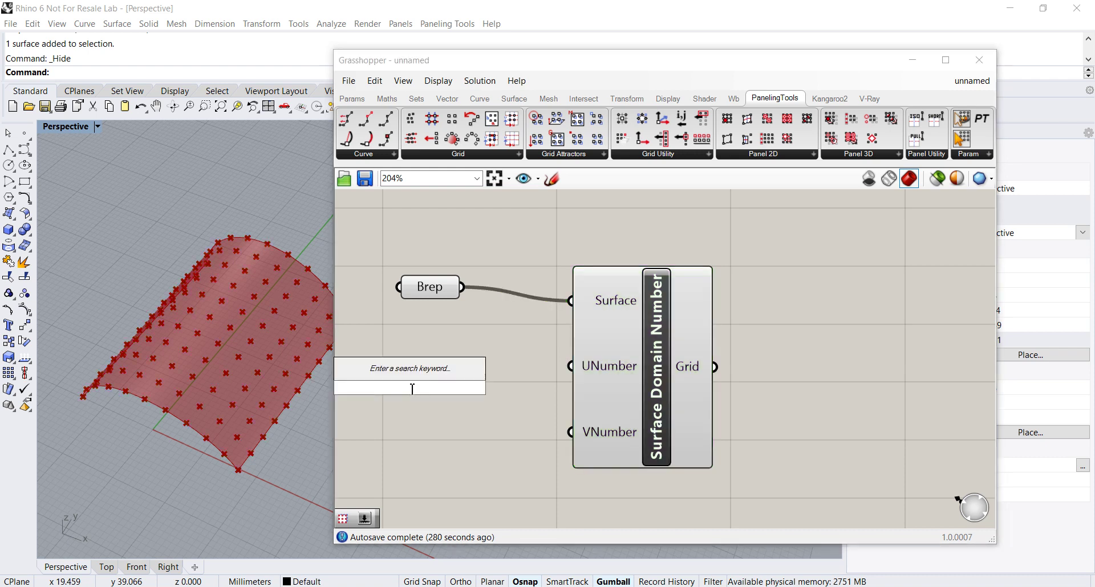
pyautogui.write('12')
pyautogui.press('Return')
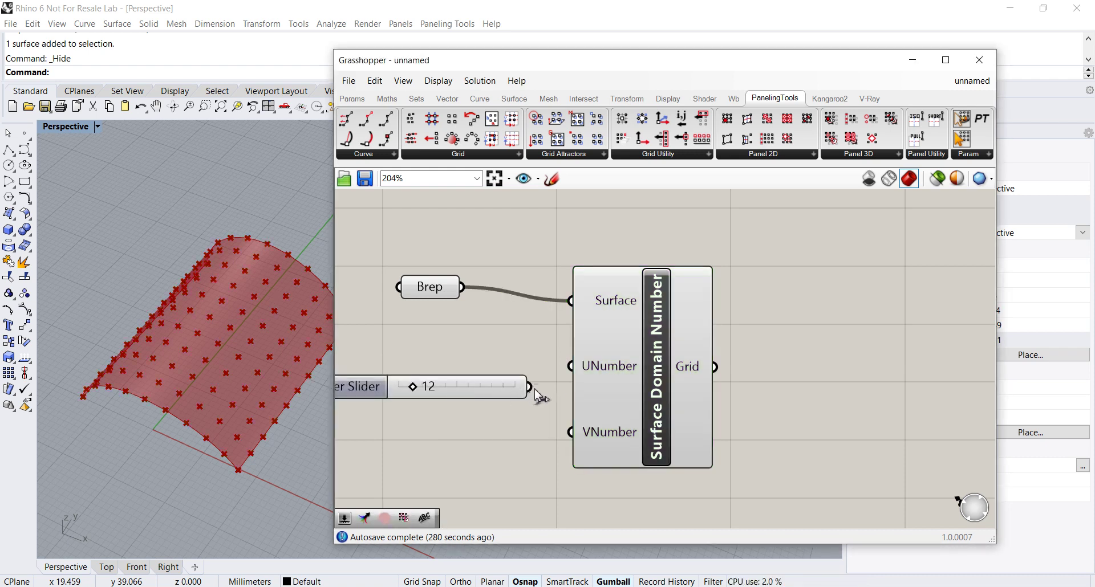
pyautogui.moveTo(496, 391); pyautogui.dragTo(478, 429)
pyautogui.moveTo(517, 368); pyautogui.dragTo(571, 366)
pyautogui.moveTo(526, 418); pyautogui.dragTo(570, 432)
pyautogui.moveTo(226, 380)
pyautogui.mouseDown(button='right')
pyautogui.moveTo(258, 348)
pyautogui.moveTo(228, 376)
pyautogui.mouseUp(button='right')
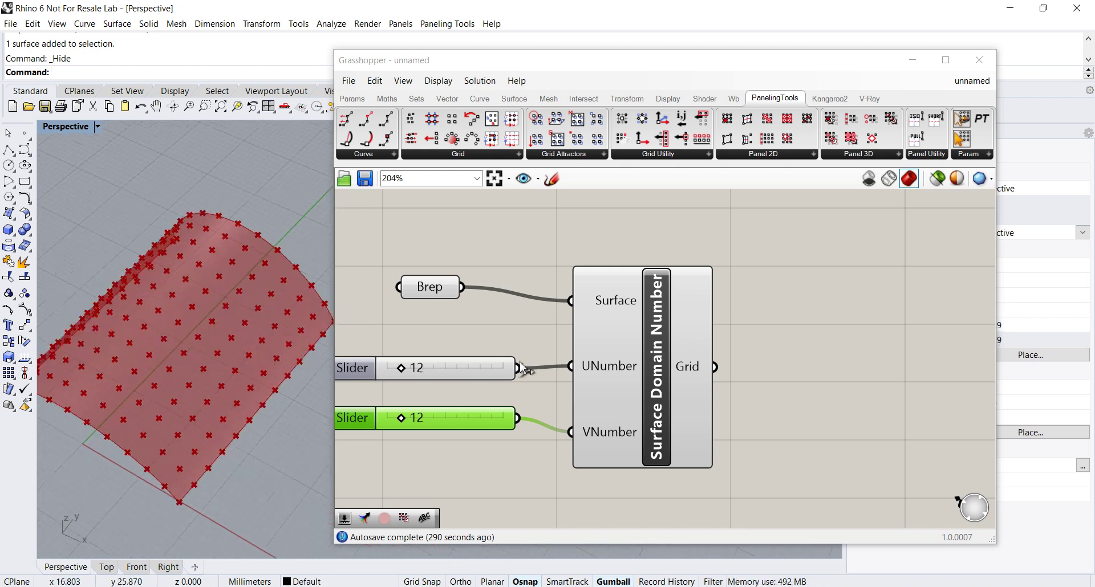
pyautogui.click(622, 353)
pyautogui.moveTo(639, 359); pyautogui.dragTo(642, 377)
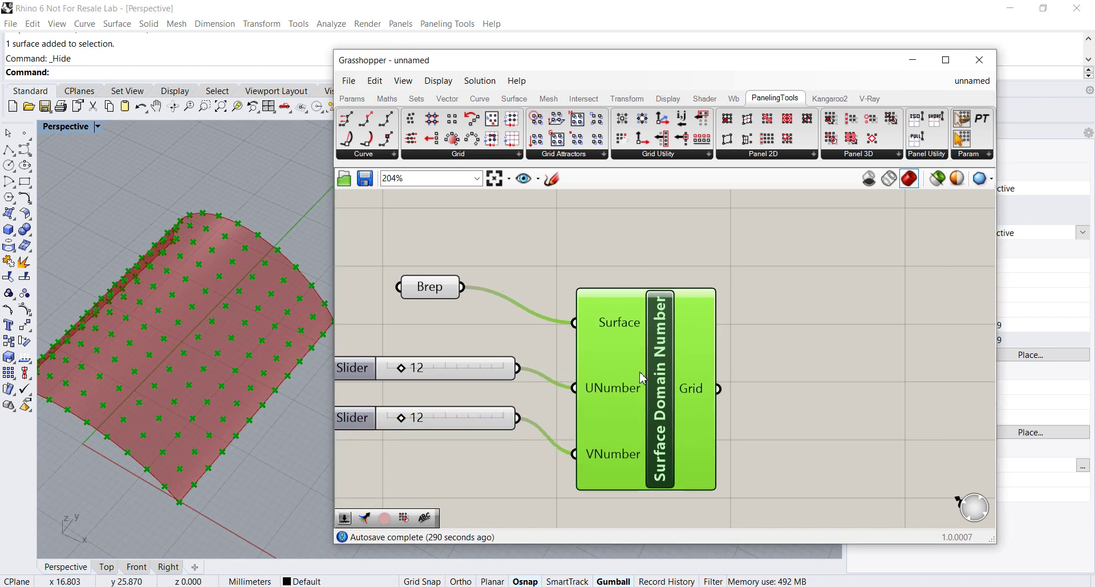
pyautogui.scroll(-3, 641, 377)
pyautogui.scroll(2, 570, 373)
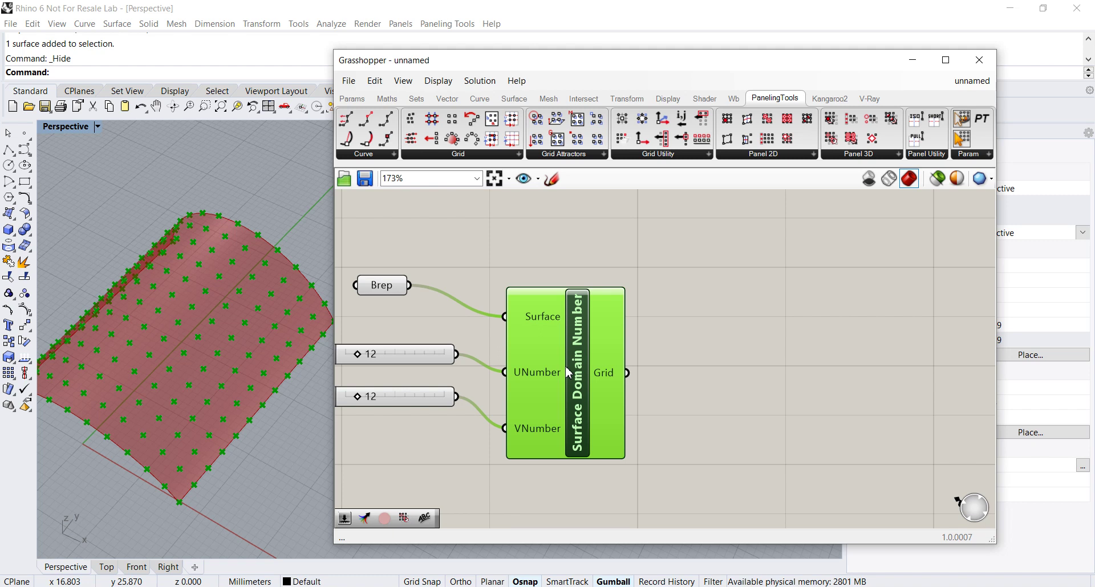
# Place a Panel Connections component from the Panel 2D list beside the grid
pyautogui.moveTo(568, 373); pyautogui.dragTo(572, 388)
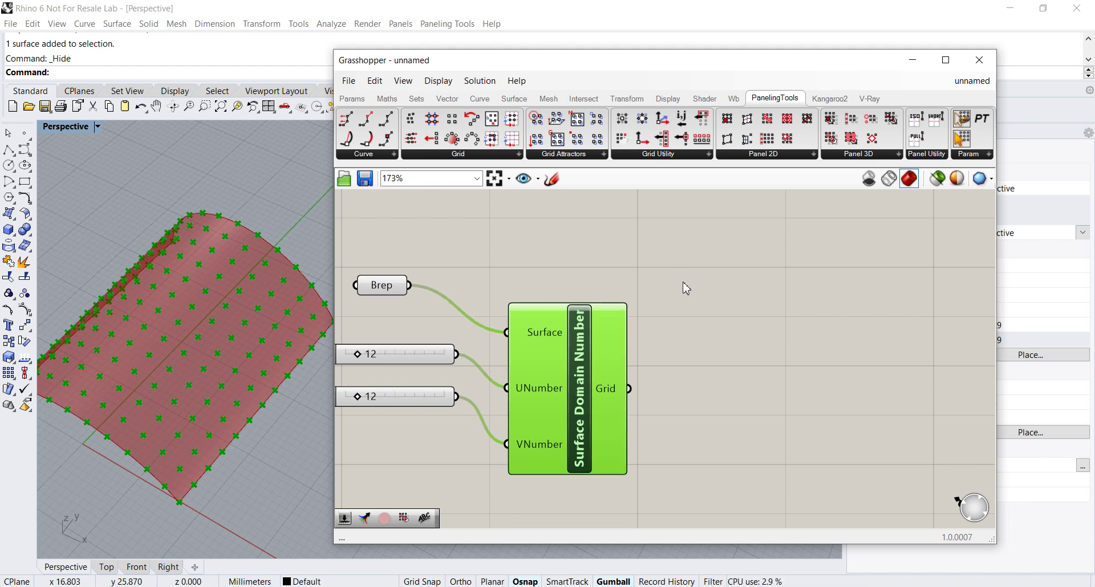
pyautogui.click(765, 159)
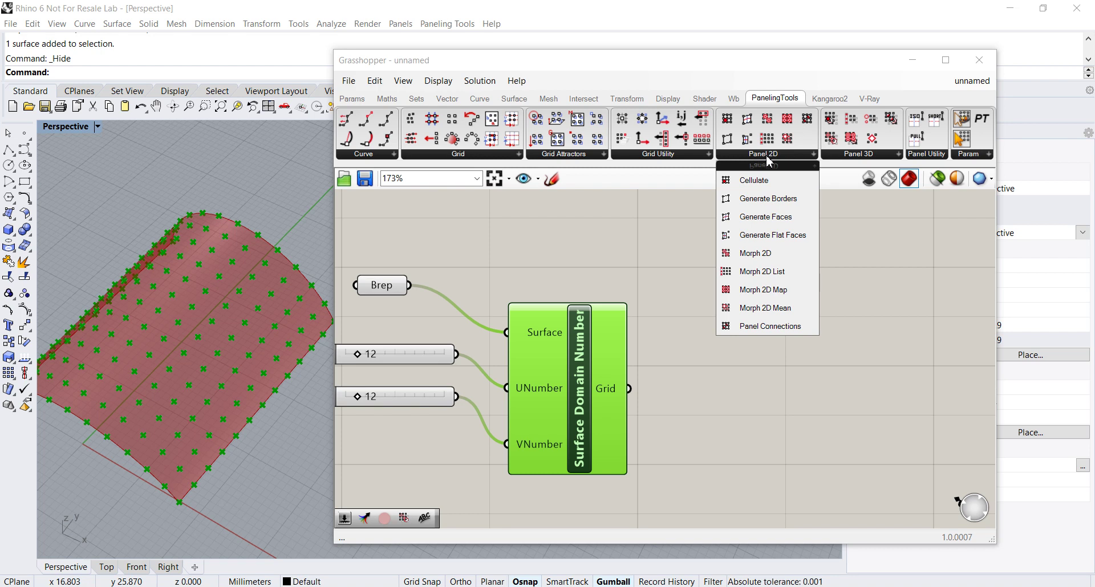
pyautogui.click(770, 328)
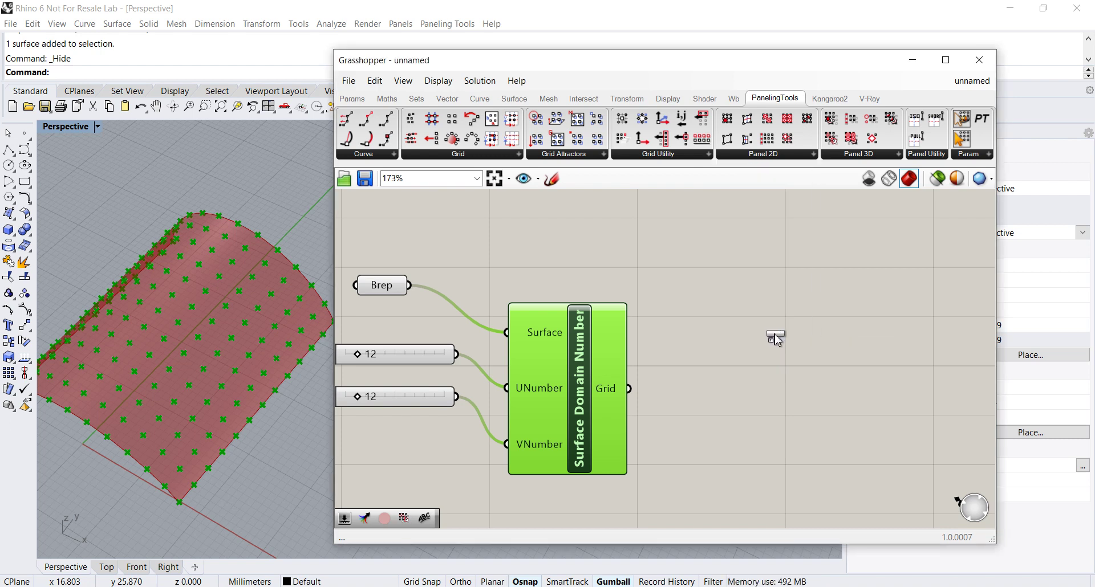
pyautogui.click(826, 381)
pyautogui.scroll(-1, 826, 419)
pyautogui.moveTo(826, 420); pyautogui.dragTo(727, 371, button='right')
pyautogui.moveTo(727, 371); pyautogui.dragTo(729, 371)
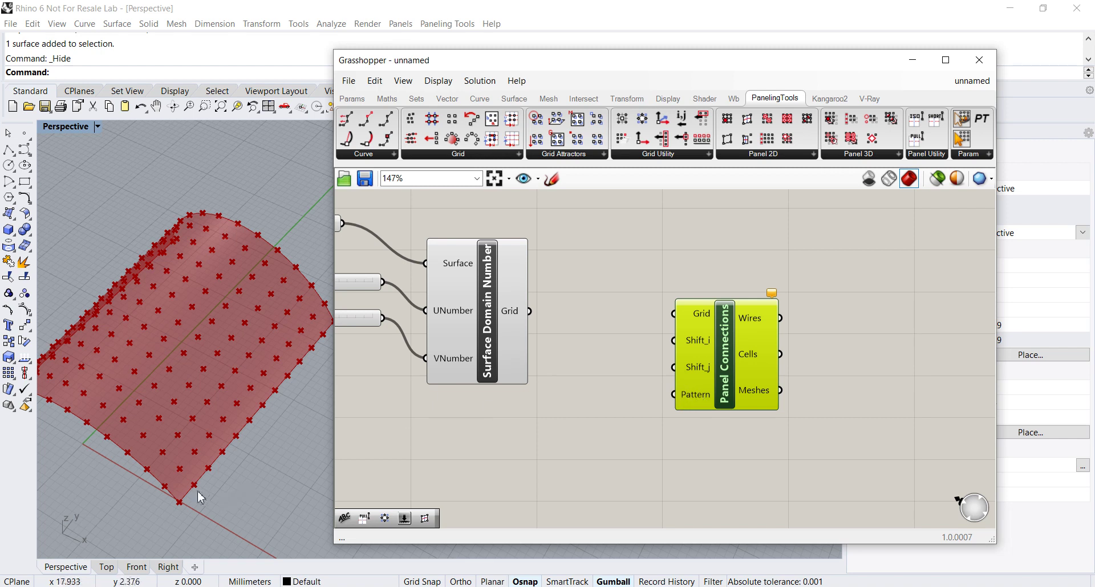
pyautogui.scroll(5, 171, 496)
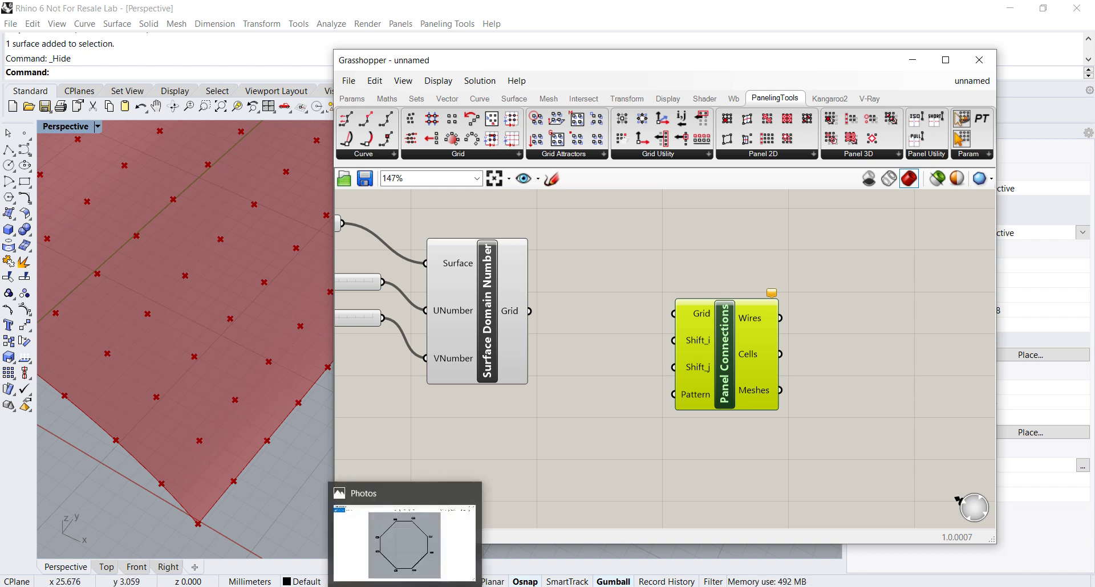
pyautogui.click(408, 570)
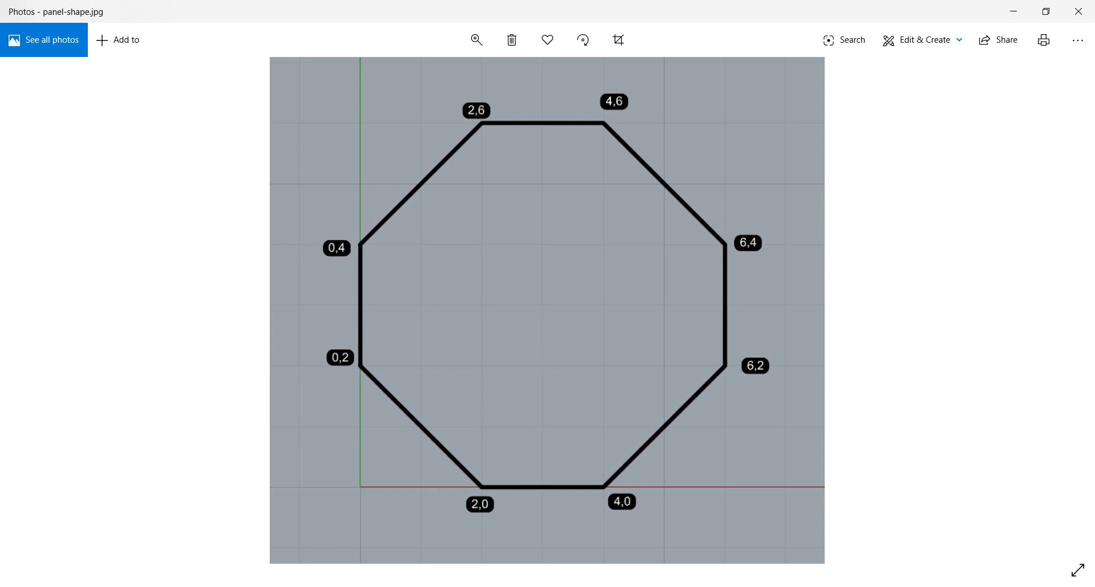
pyautogui.hotkey('alt', 'Tab')
pyautogui.scroll(-1, 683, 335)
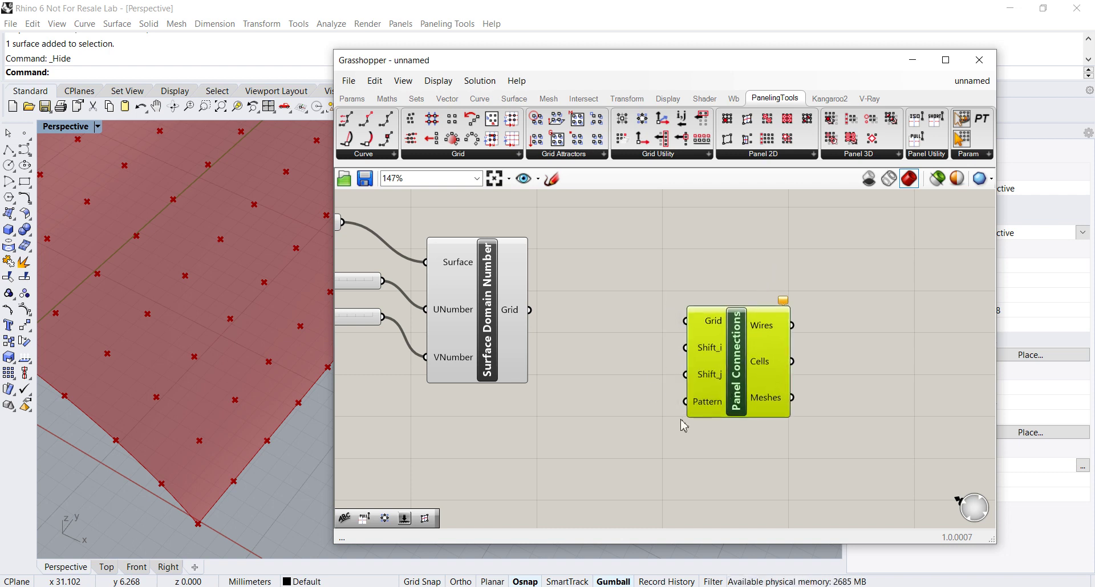
# Open the Pattern input's stored text collection and compare it with the octagon reference image
pyautogui.scroll(2, 681, 421)
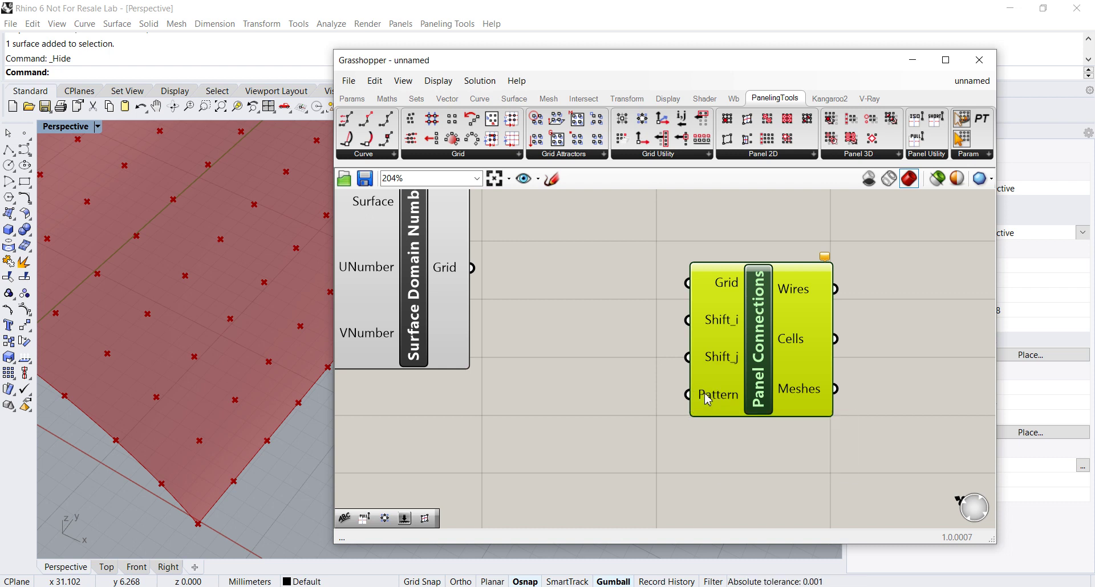
pyautogui.rightClick(706, 398)
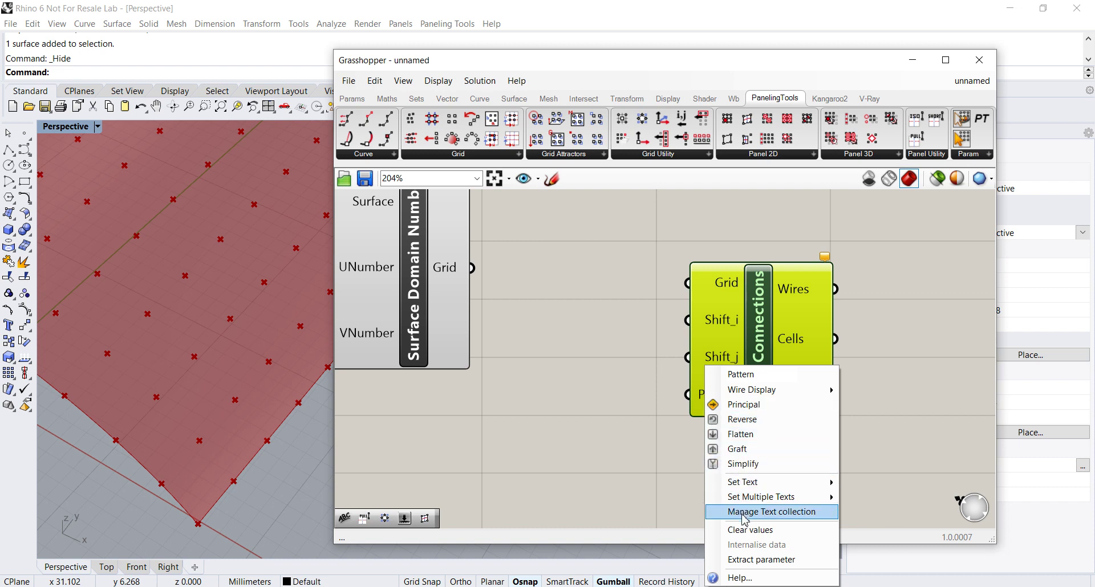
pyautogui.click(773, 517)
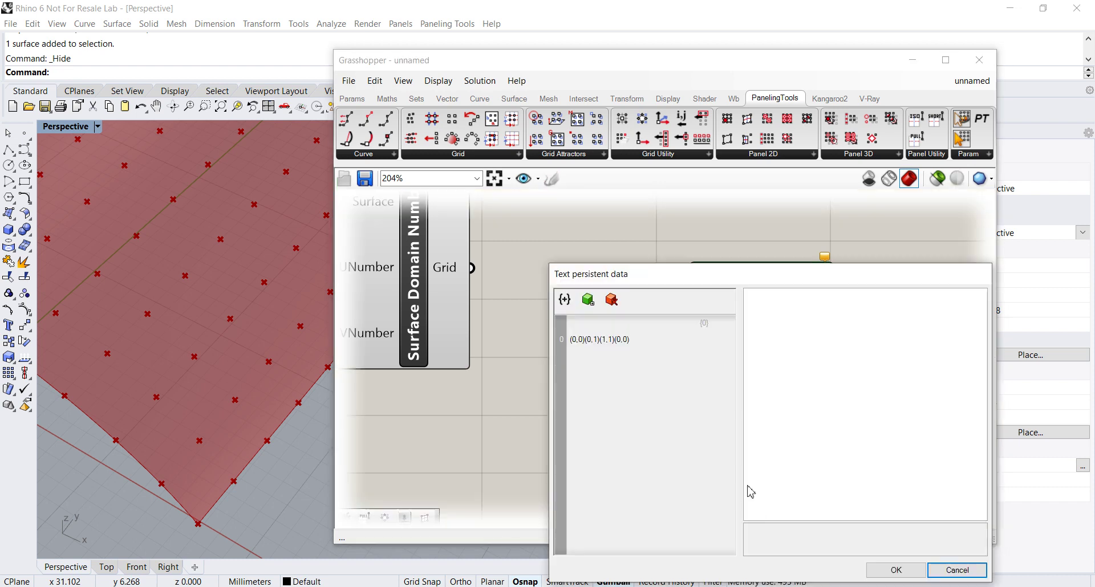
pyautogui.moveTo(666, 285); pyautogui.dragTo(638, 227)
pyautogui.click(561, 281)
pyautogui.click(563, 317)
pyautogui.hotkey('alt', 'Tab')
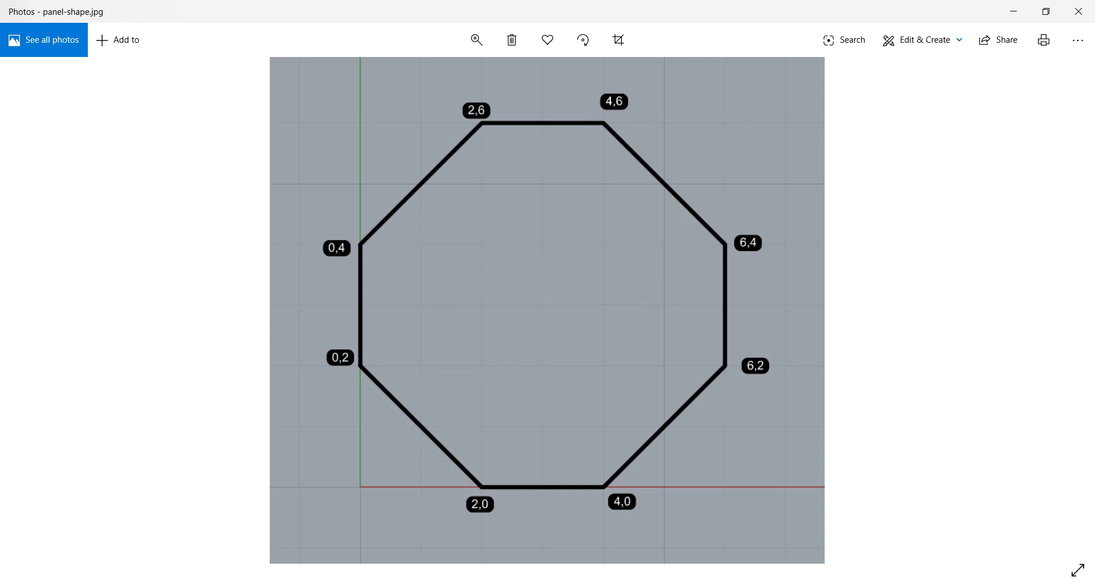
pyautogui.hotkey('alt', 'Tab')
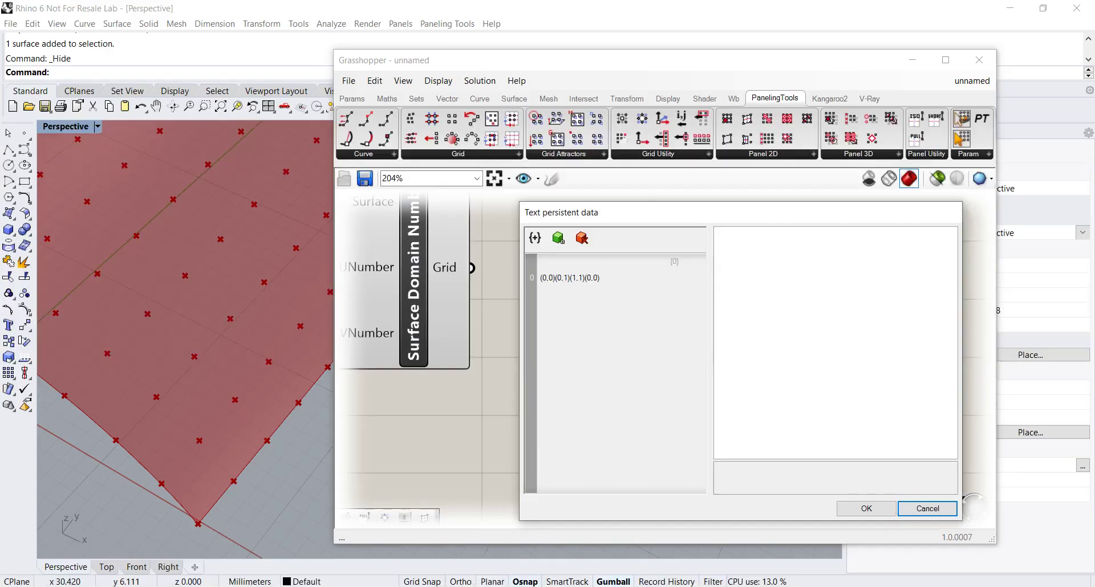
# Change the pattern's first two points to (0,2) and (0,4)
pyautogui.click(573, 278)
pyautogui.click(578, 278)
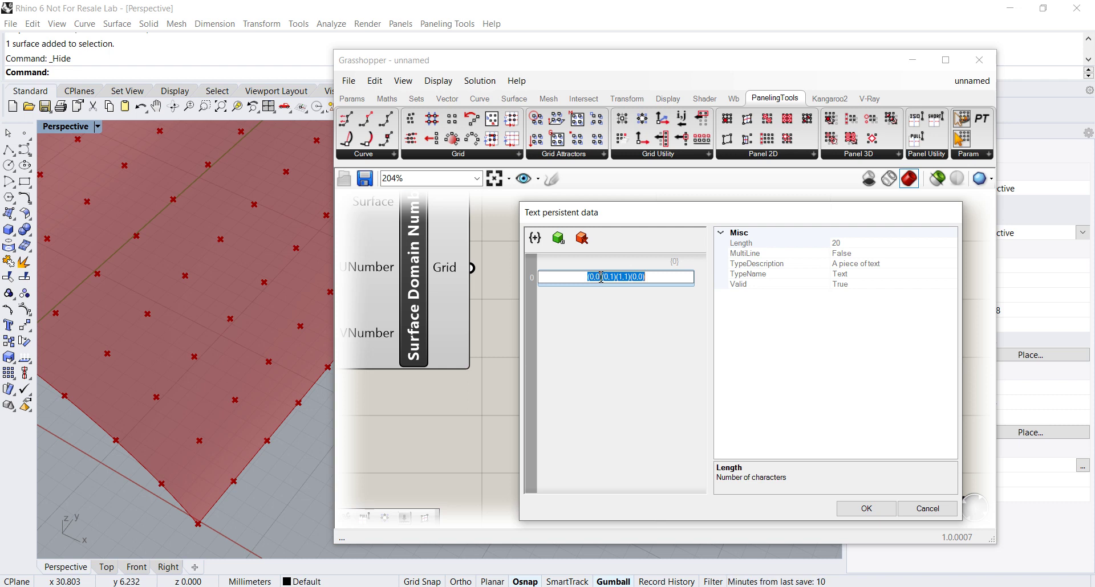
pyautogui.click(599, 279)
pyautogui.press('BackSpace')
pyautogui.write('2')
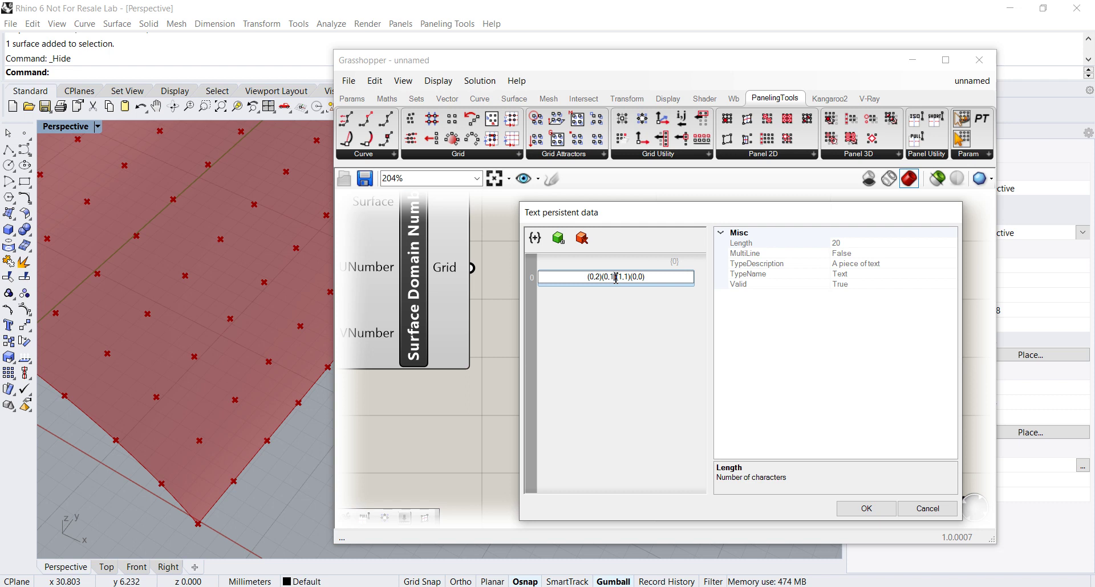
pyautogui.press('BackSpace')
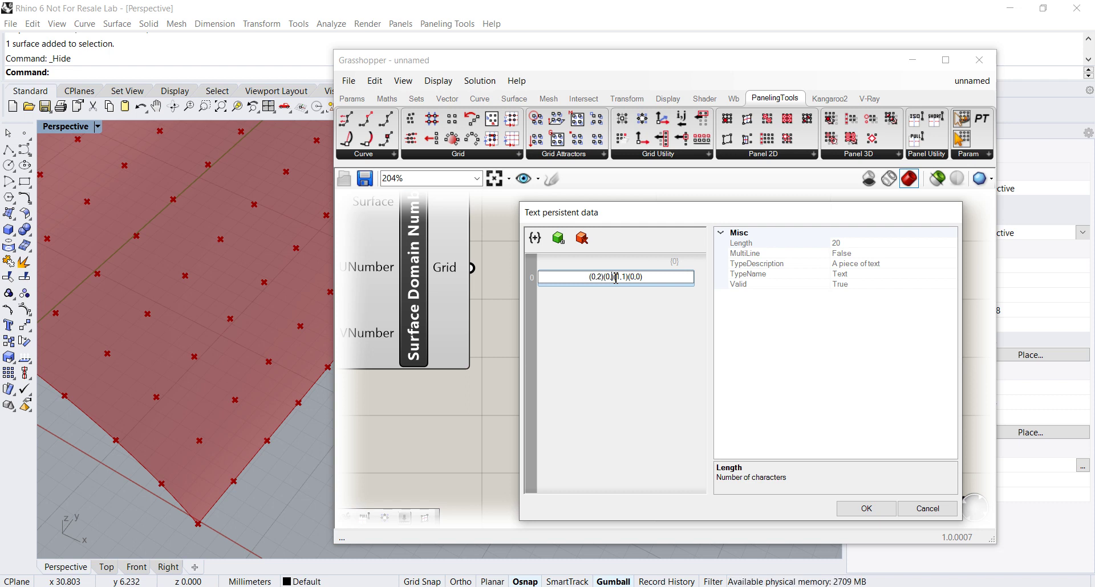
pyautogui.write('4')
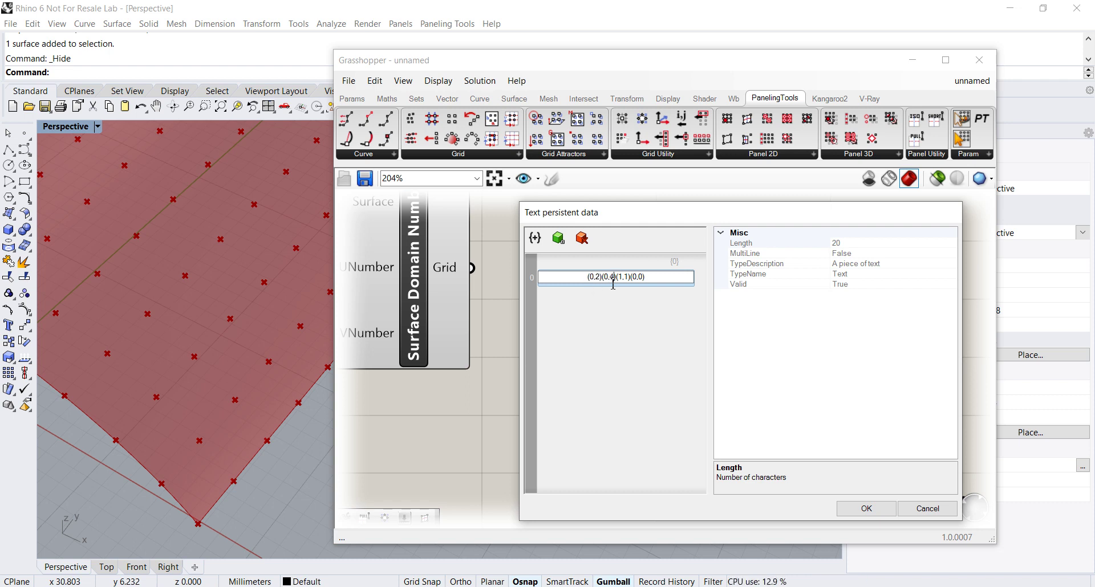
# Recheck the octagon image, redo the edits and commit (0,2)(0,4)(1,1)(0,0)
pyautogui.hotkey('alt', 'Tab')
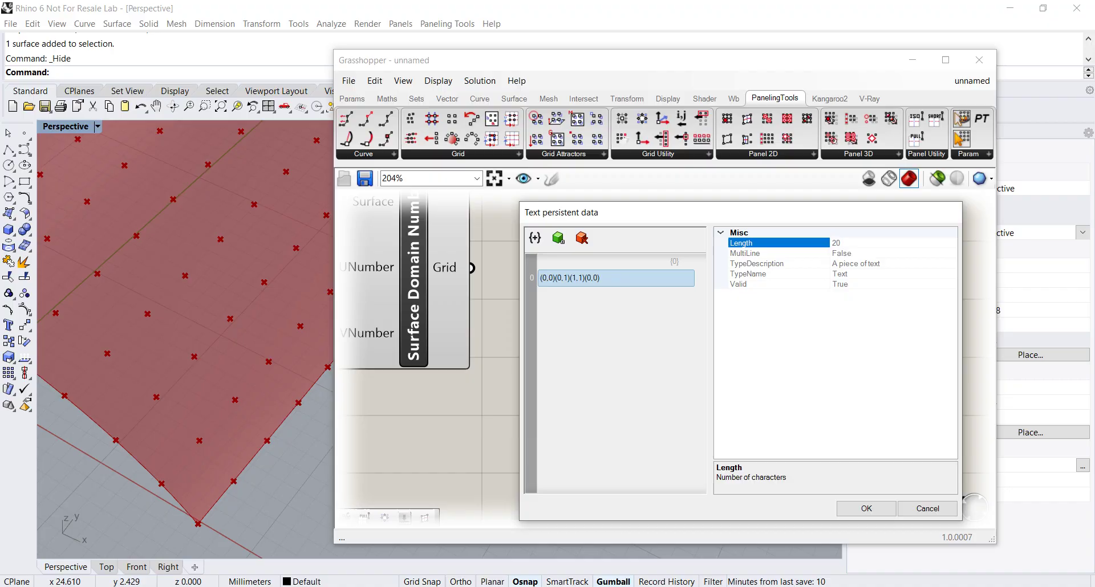
pyautogui.doubleClick(563, 280)
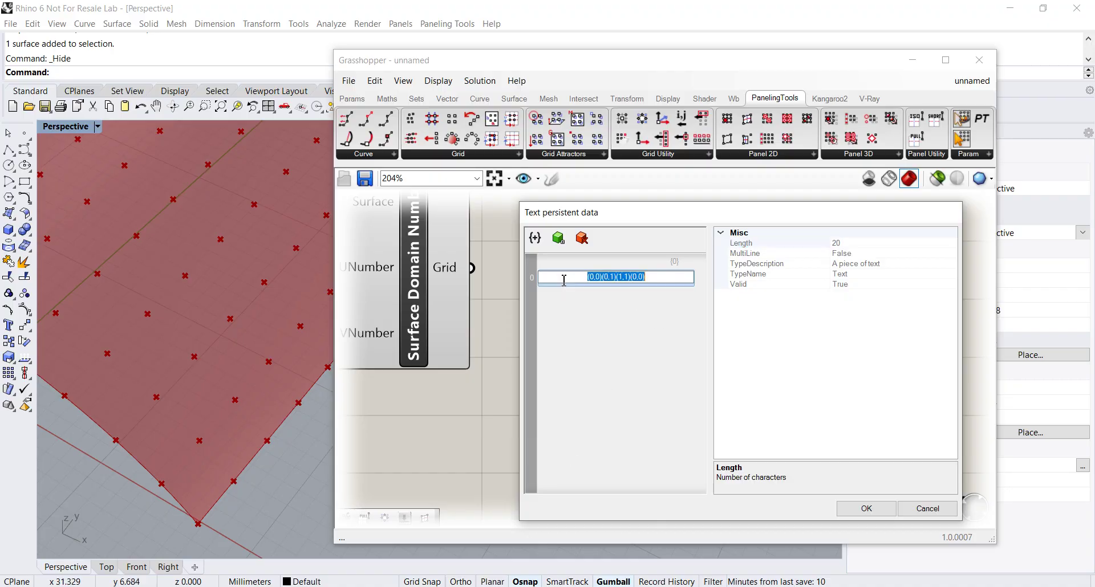
pyautogui.click(602, 277)
pyautogui.write('2')
pyautogui.press('Delete')
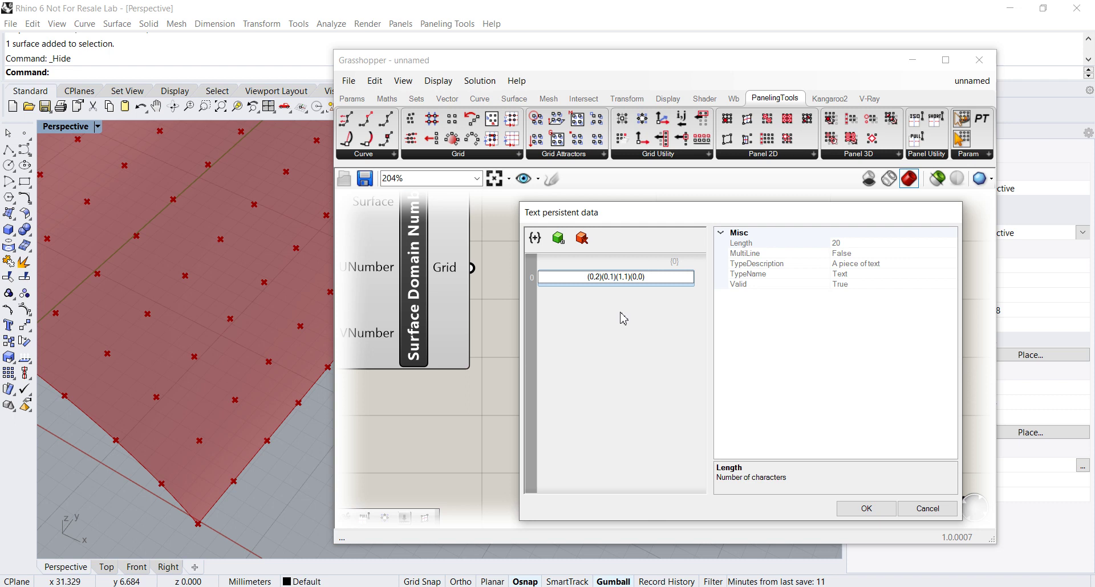
pyautogui.press('BackSpace')
pyautogui.write('4')
pyautogui.click(623, 318)
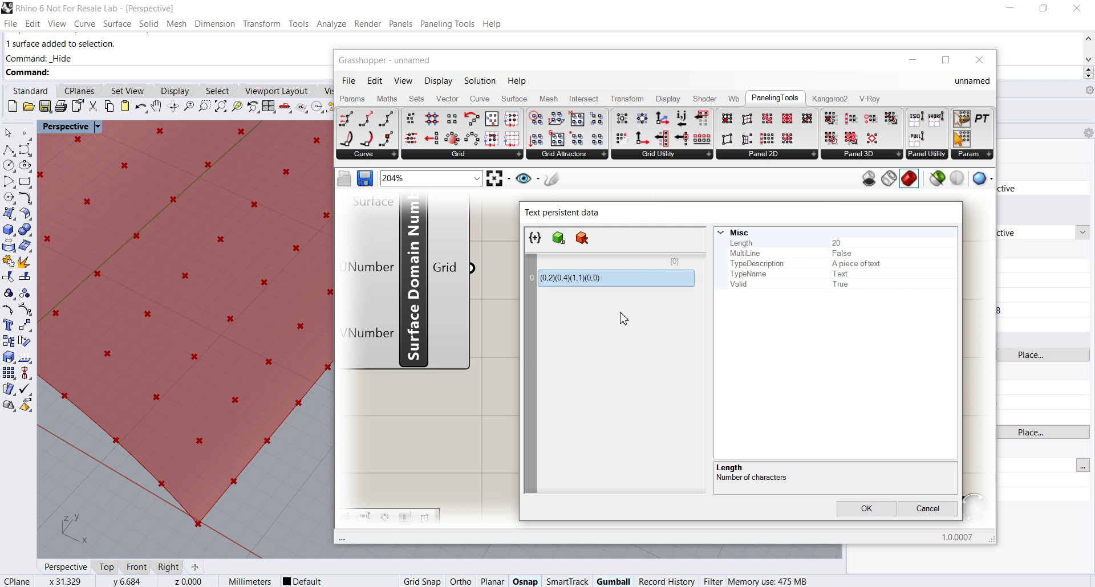
# Change the pattern's third point pair to (2,6)
pyautogui.doubleClick(580, 279)
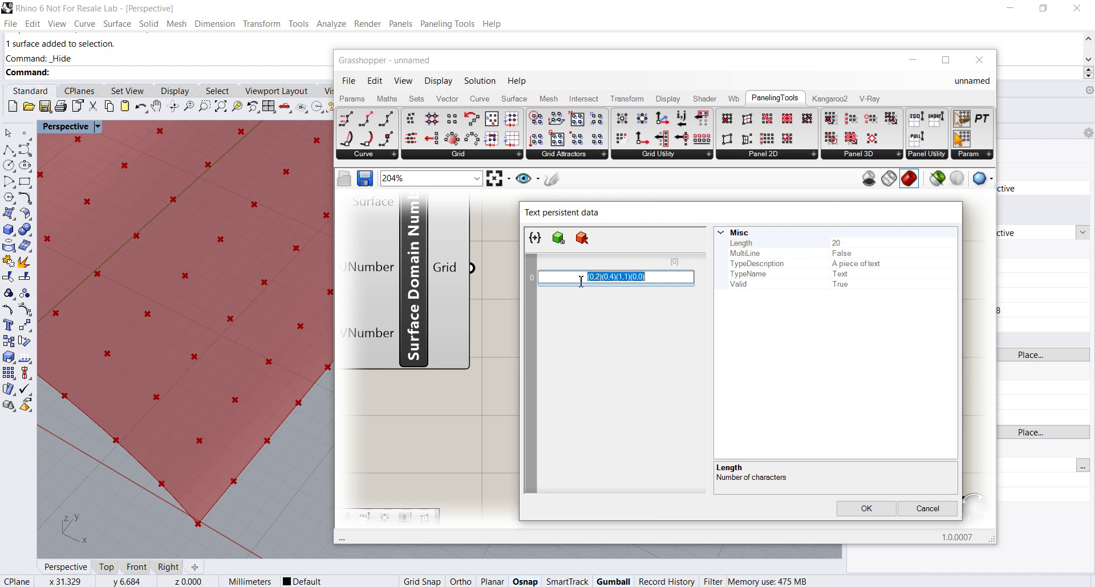
pyautogui.click(623, 276)
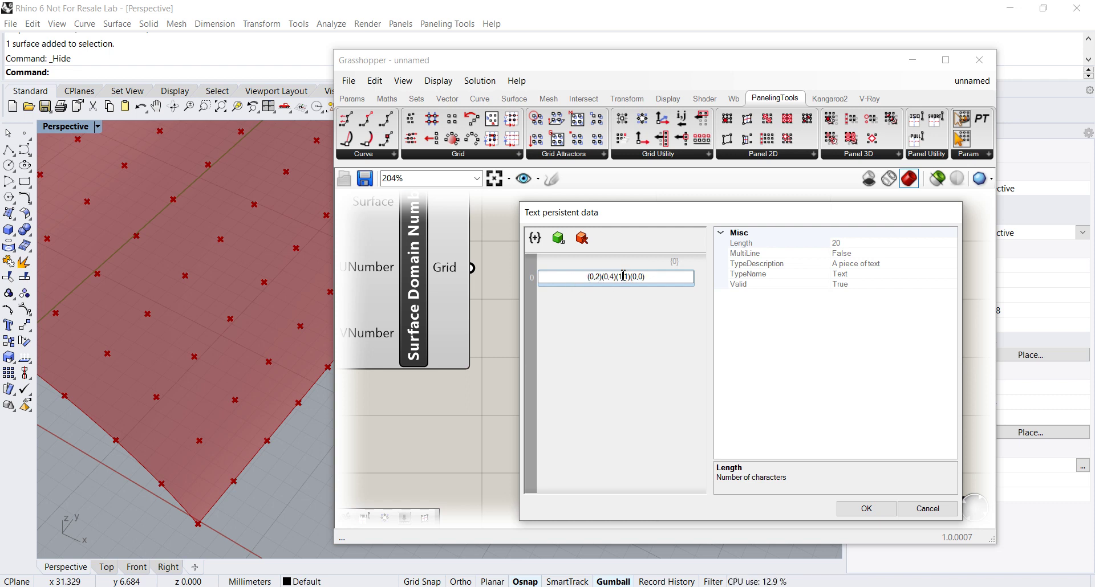
pyautogui.press('BackSpace')
pyautogui.write('2')
pyautogui.press('BackSpace')
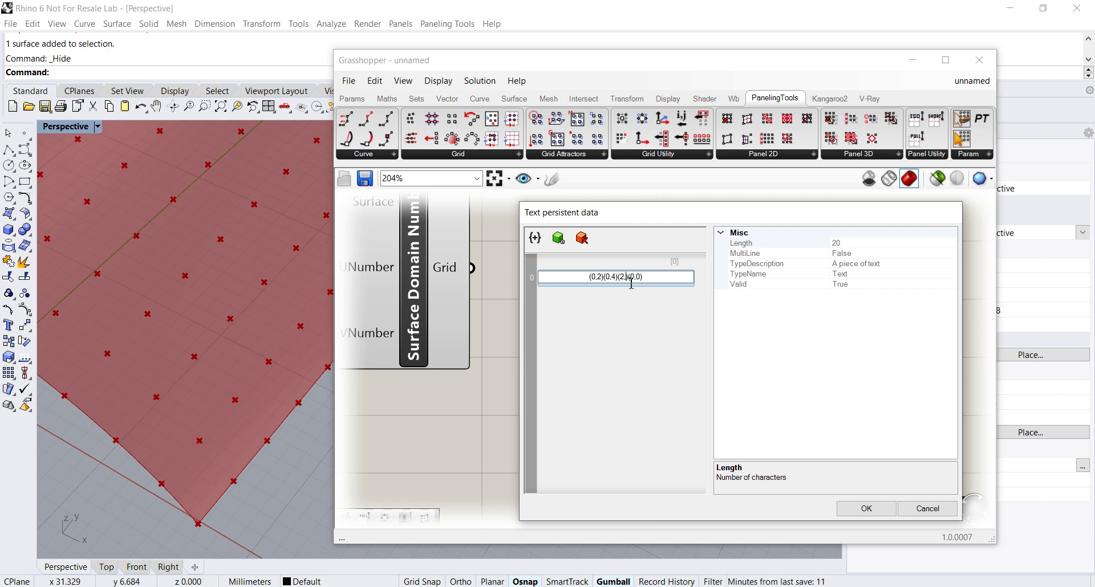
pyautogui.write('6')
# Complete the pattern with (4,6)(6,4)(6,2)(4,0)(2,0)(0,2) and commit it
pyautogui.click(638, 280)
pyautogui.press('BackSpace')
pyautogui.write('4')
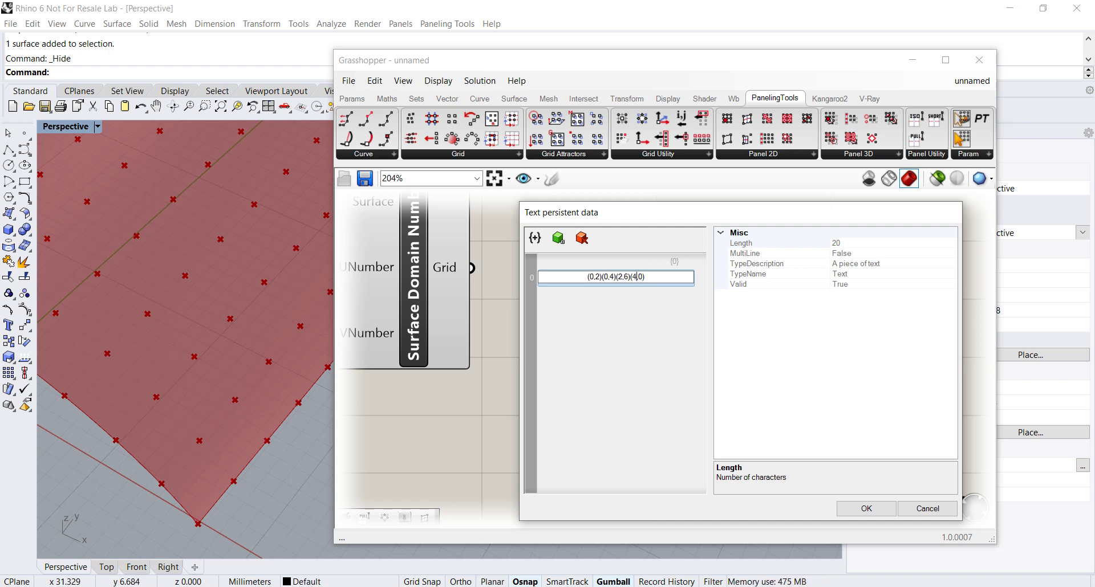
pyautogui.click(644, 281)
pyautogui.press('BackSpace')
pyautogui.write('6)(')
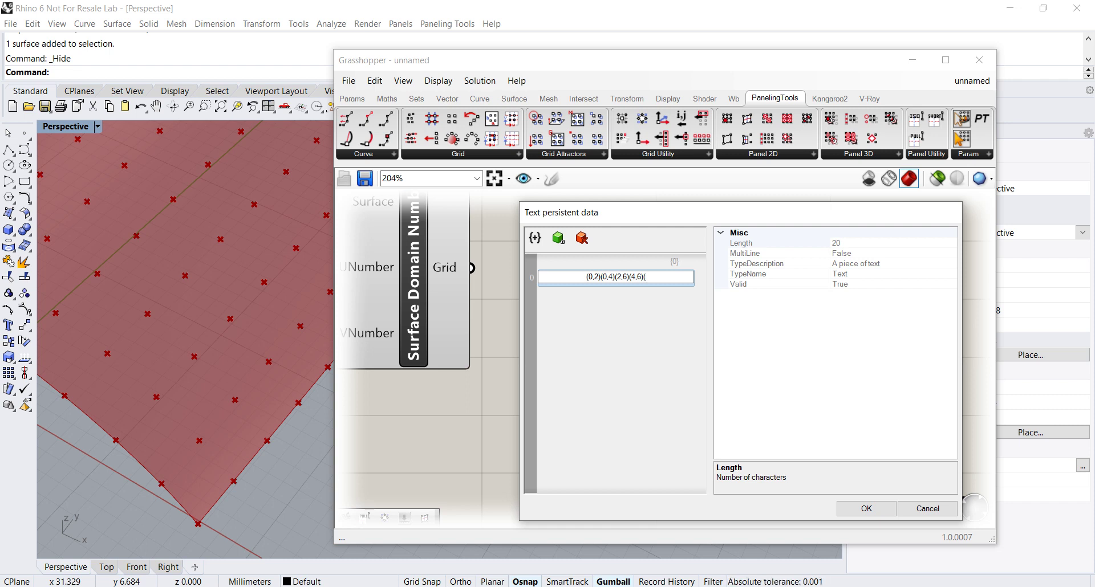
pyautogui.write('6,4)')
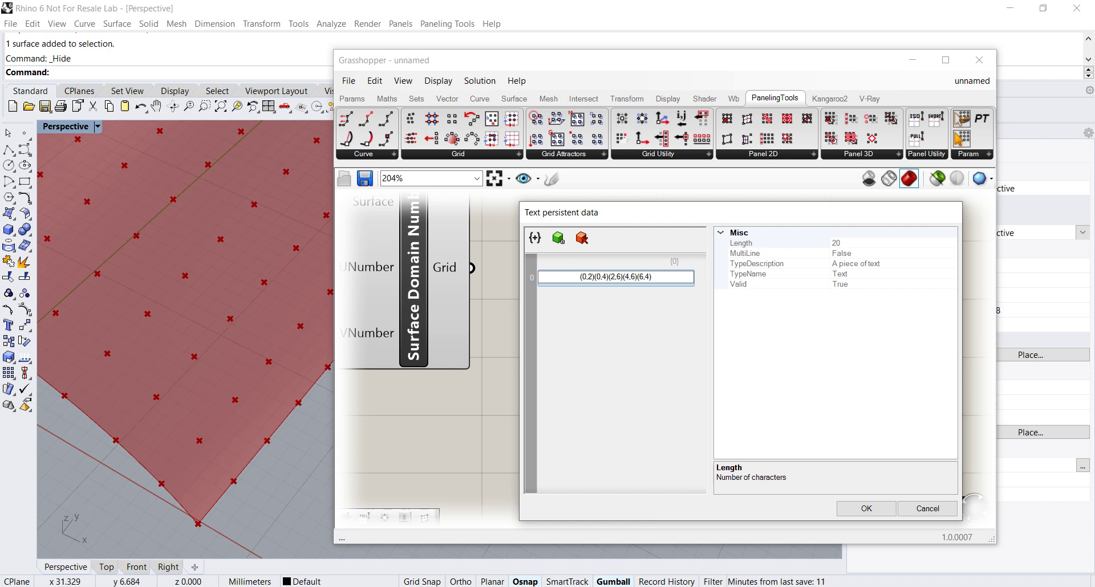
pyautogui.write('(')
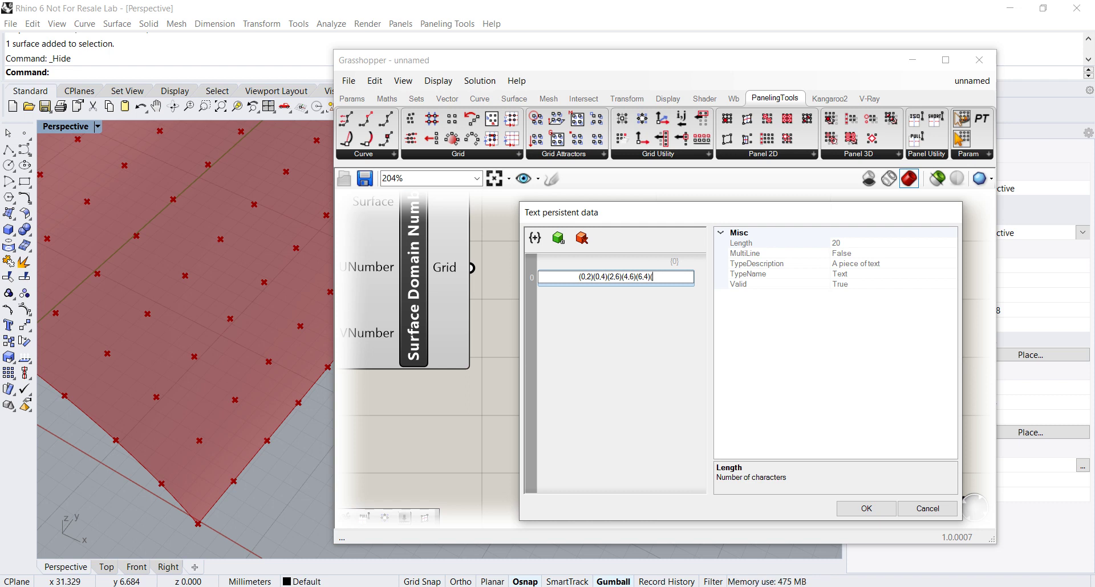
pyautogui.write('6,2)')
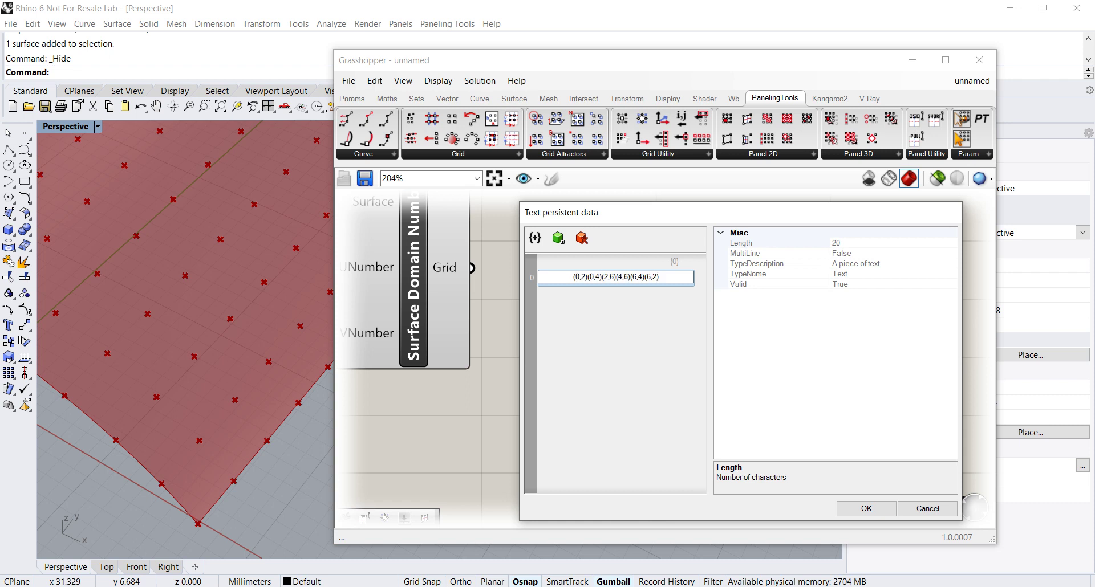
pyautogui.write('(')
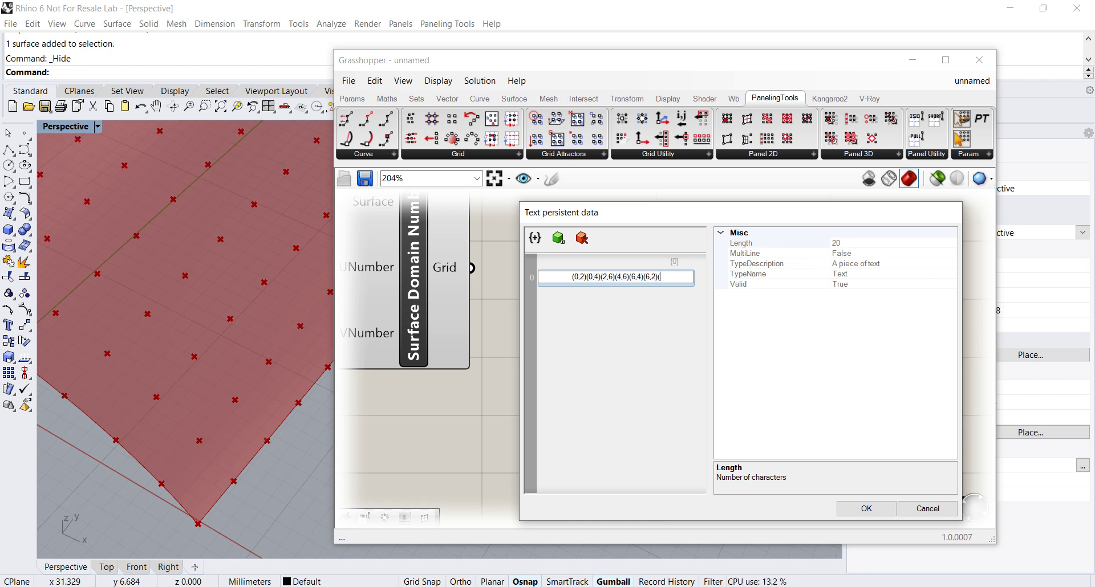
pyautogui.write('4,0')
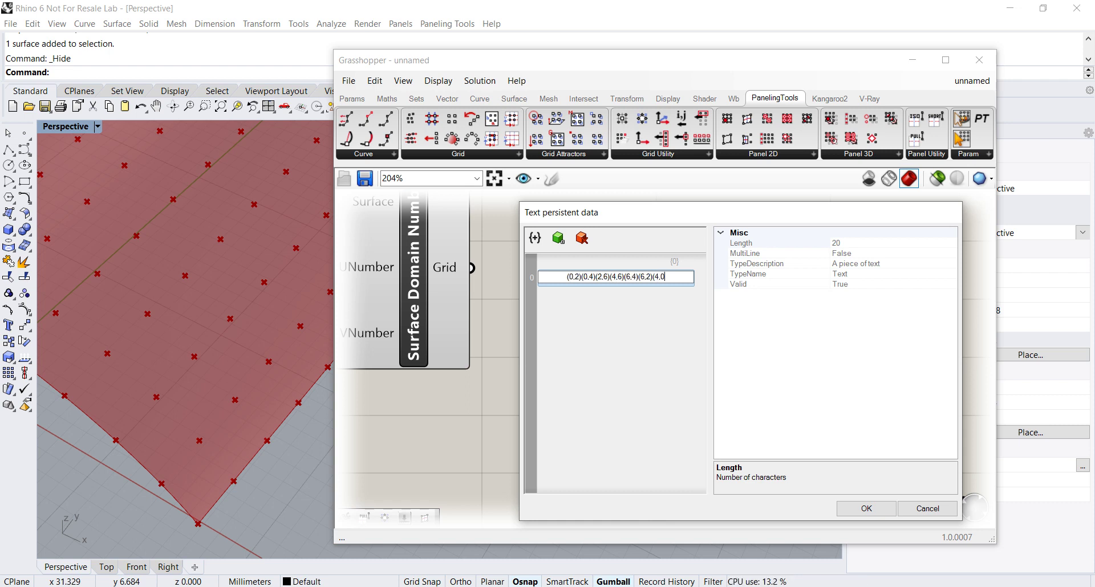
pyautogui.write(')')
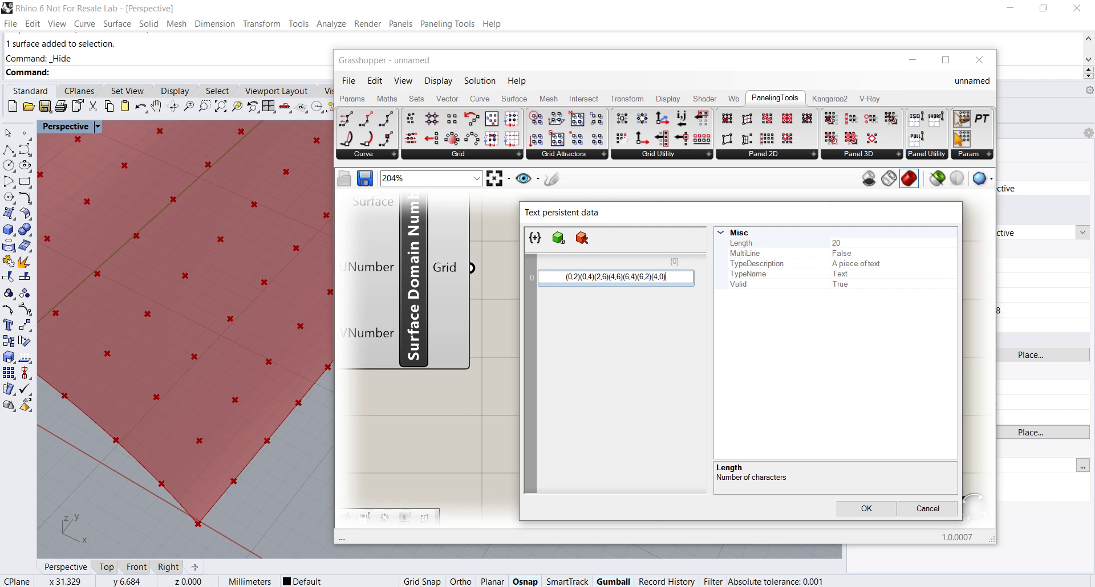
pyautogui.write('(2,0)')
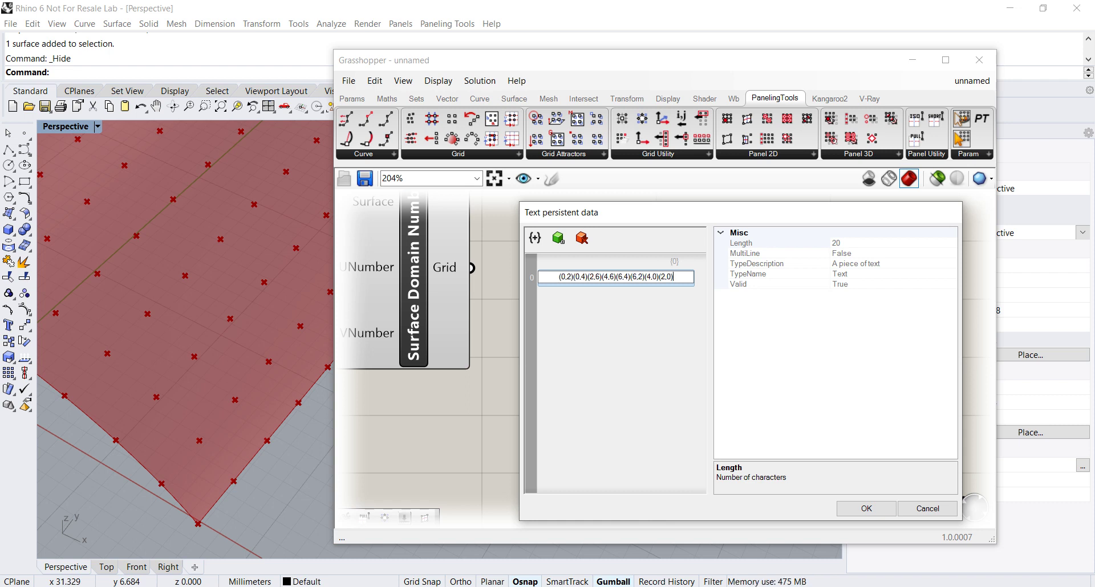
pyautogui.write('(0,2')
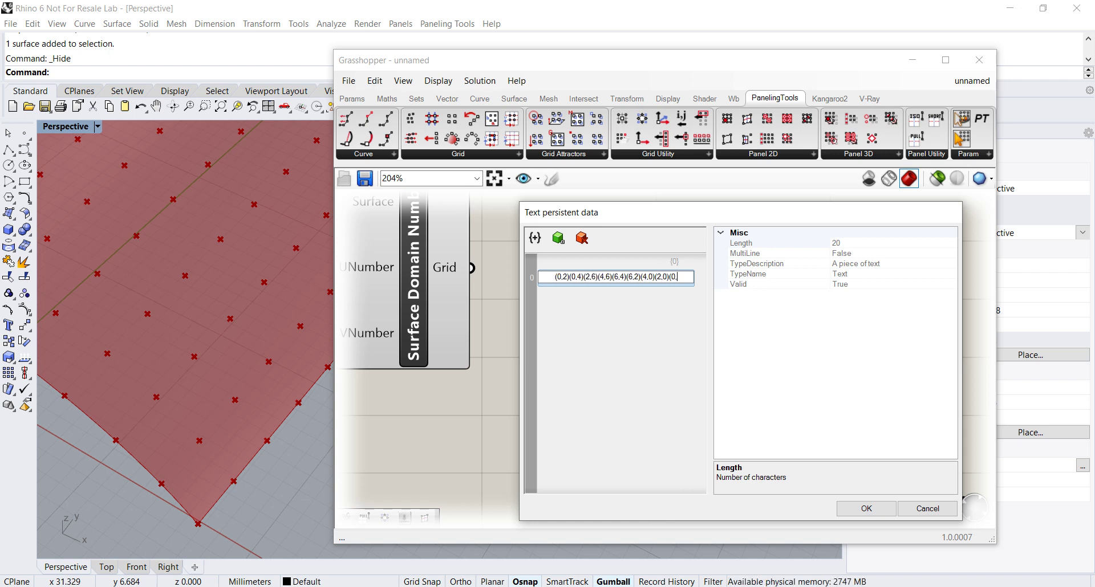
pyautogui.write(')')
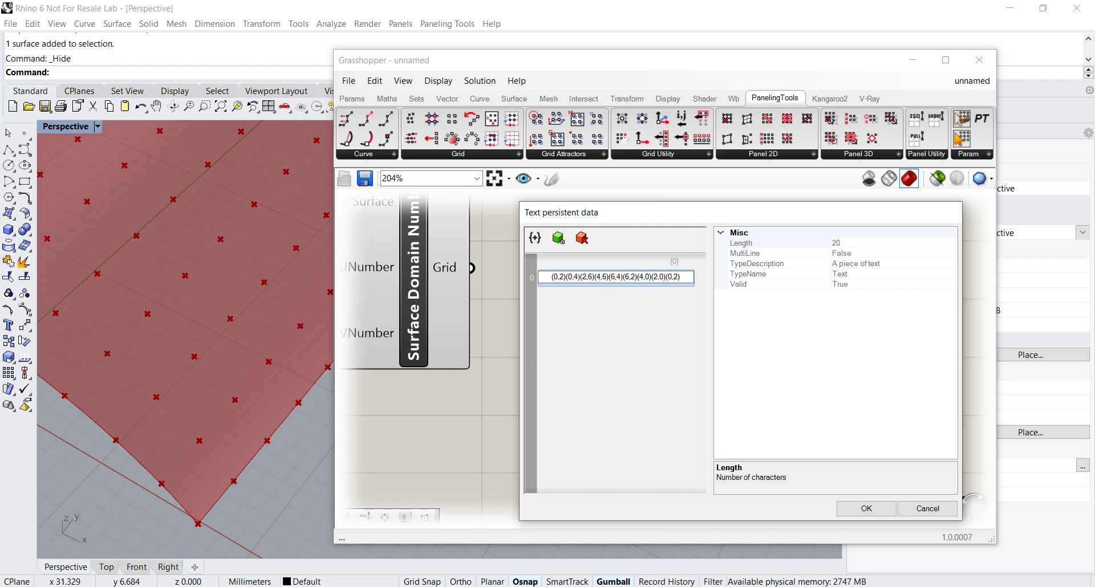
pyautogui.press('Return')
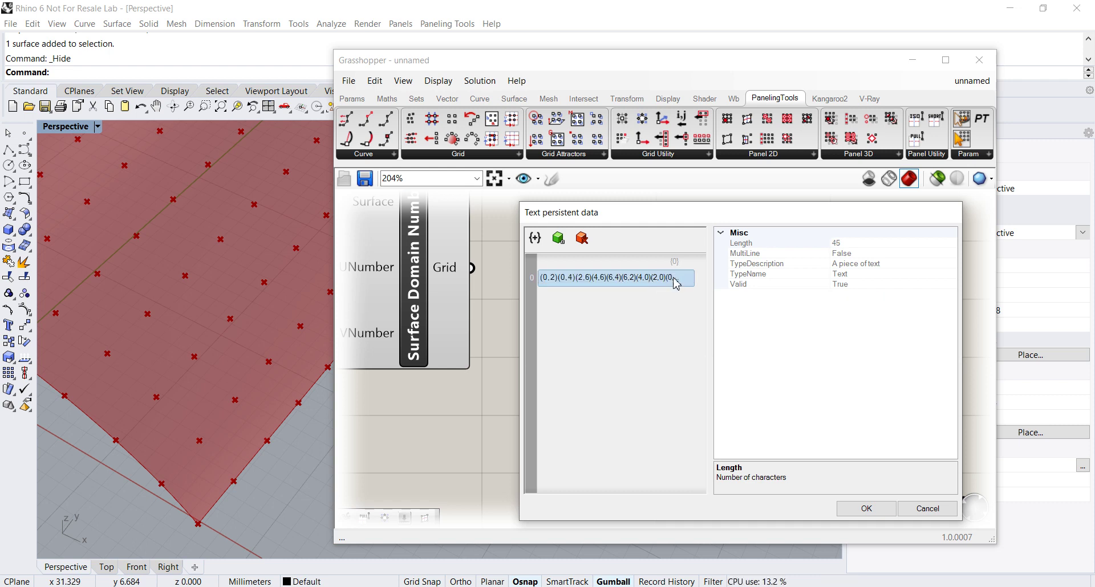
pyautogui.moveTo(712, 301); pyautogui.dragTo(780, 319)
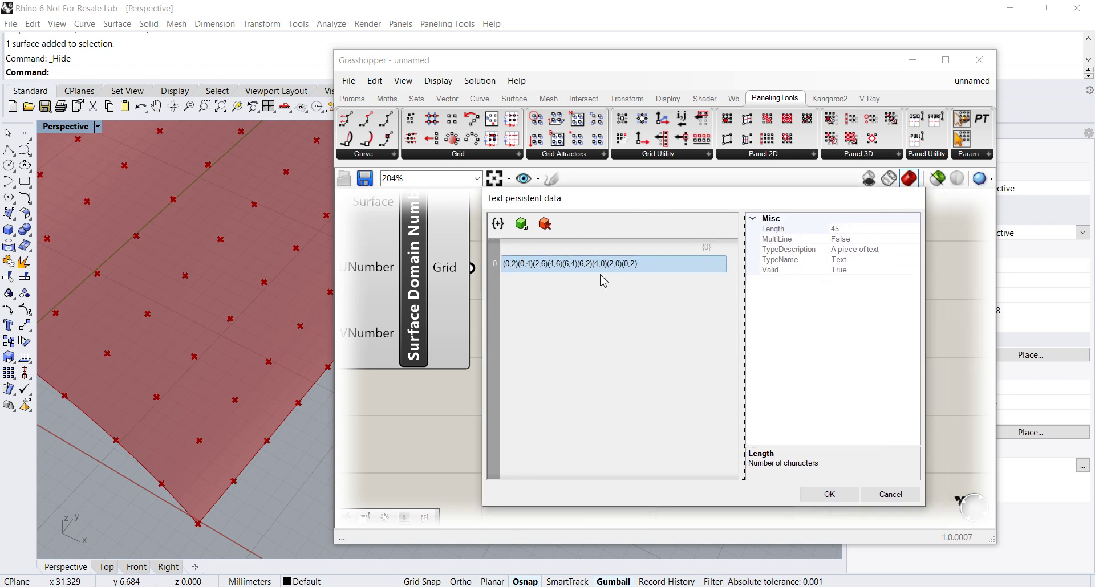
# Confirm the pattern text and wire the Surface Domain Number grid into Panel Connections' Grid input
pyautogui.click(844, 507)
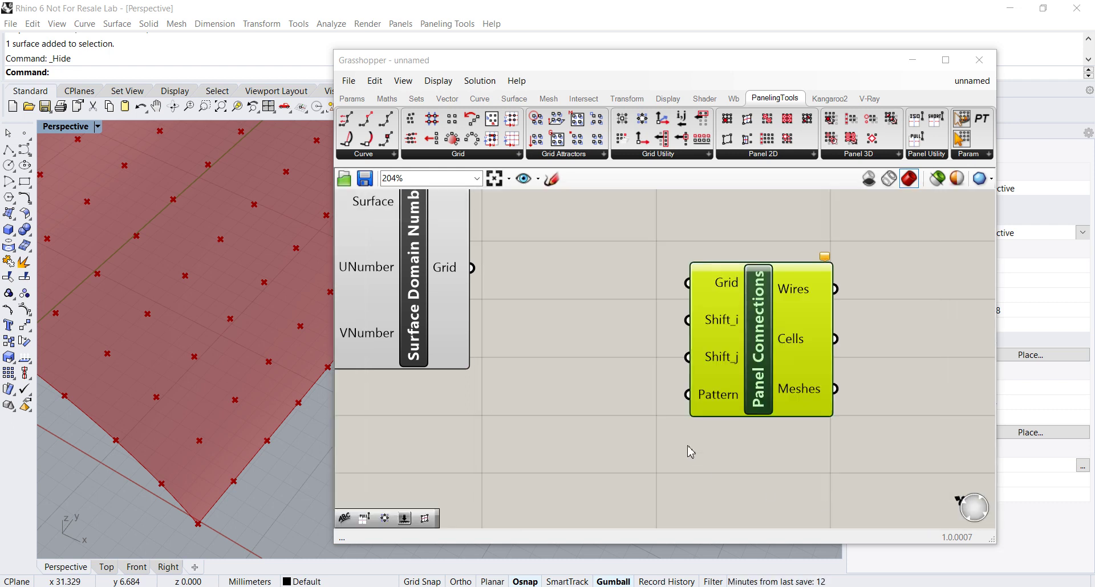
pyautogui.scroll(-3, 673, 412)
pyautogui.scroll(-1, 673, 409)
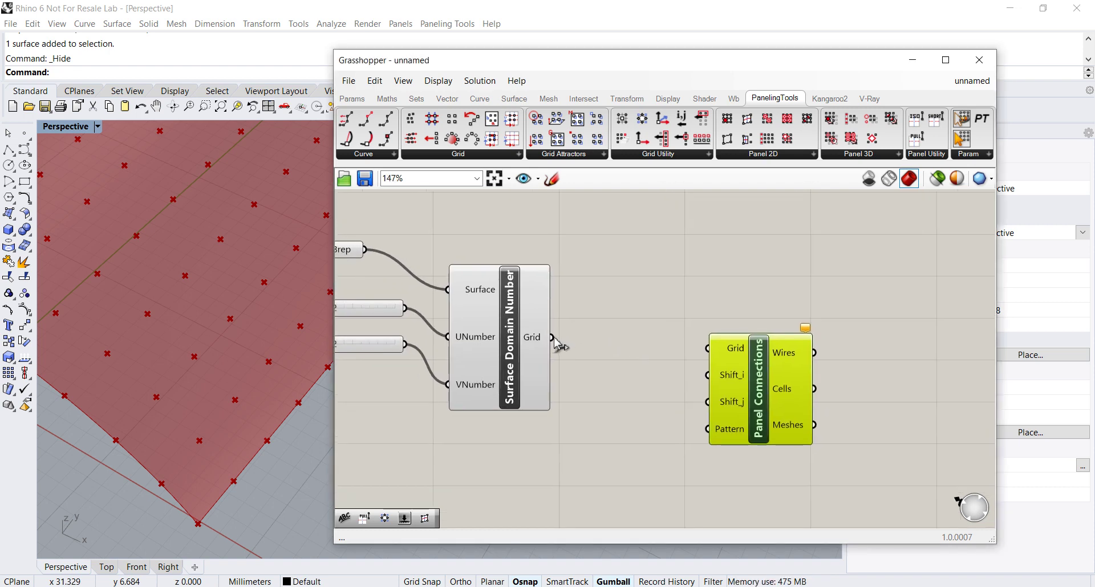
pyautogui.moveTo(555, 339); pyautogui.dragTo(707, 348)
# Orbit, pan and zoom the Perspective view to inspect the green diagrid across the surface
pyautogui.scroll(-4, 288, 311)
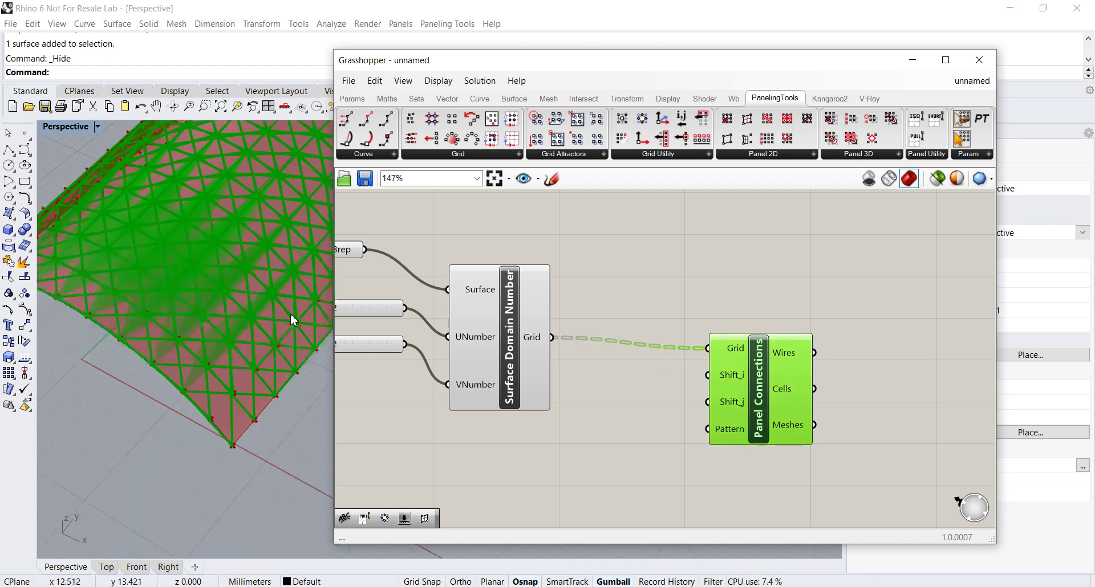
pyautogui.moveTo(286, 310); pyautogui.dragTo(264, 310, button='right')
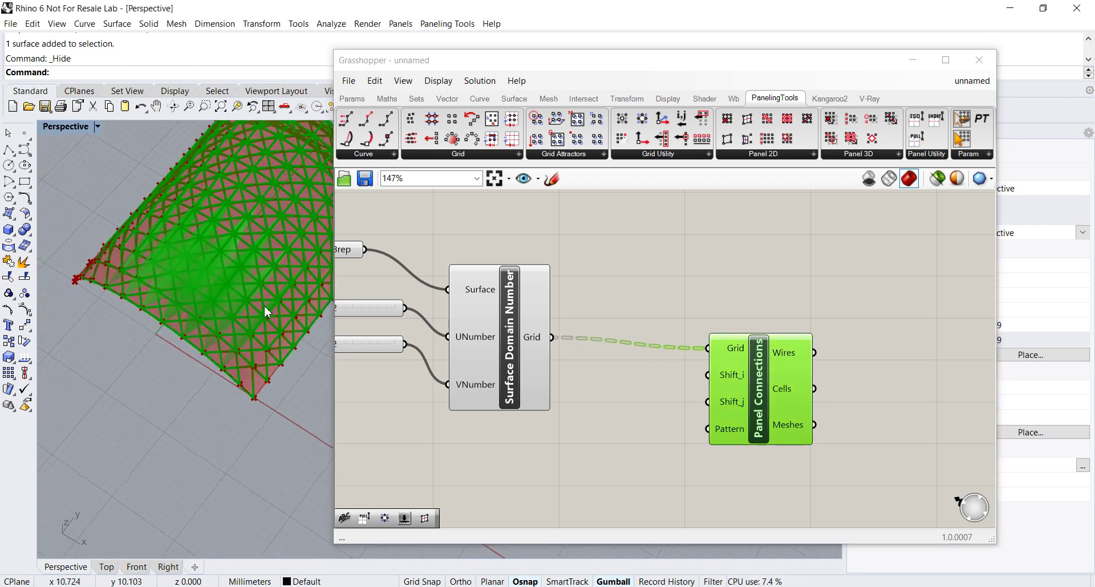
pyautogui.moveTo(484, 62); pyautogui.dragTo(533, 60)
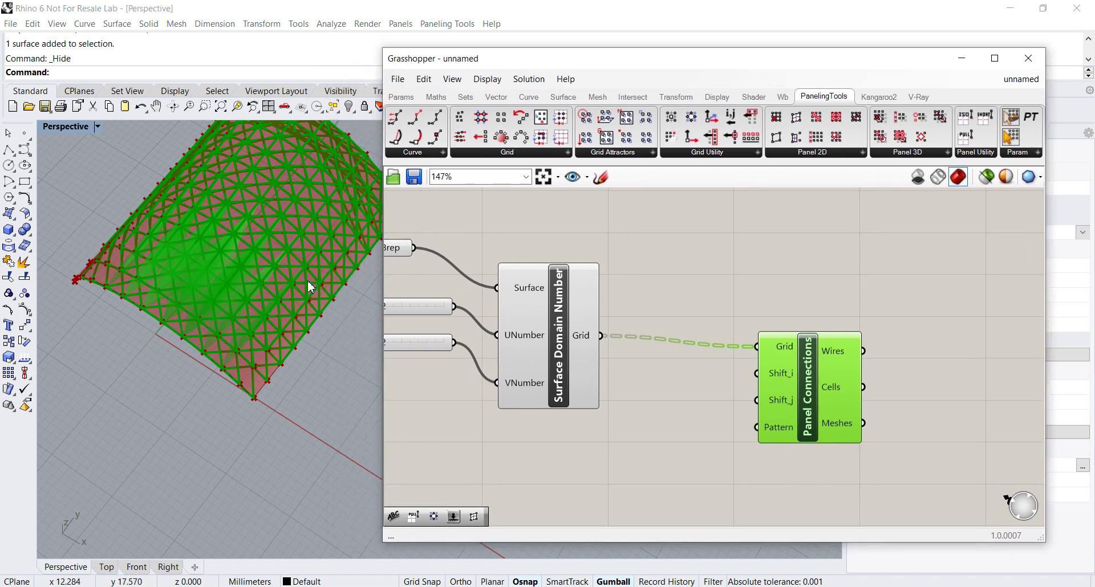
pyautogui.moveTo(307, 281); pyautogui.dragTo(233, 362, button='right')
pyautogui.scroll(5, 237, 369)
pyautogui.scroll(-2, 257, 371)
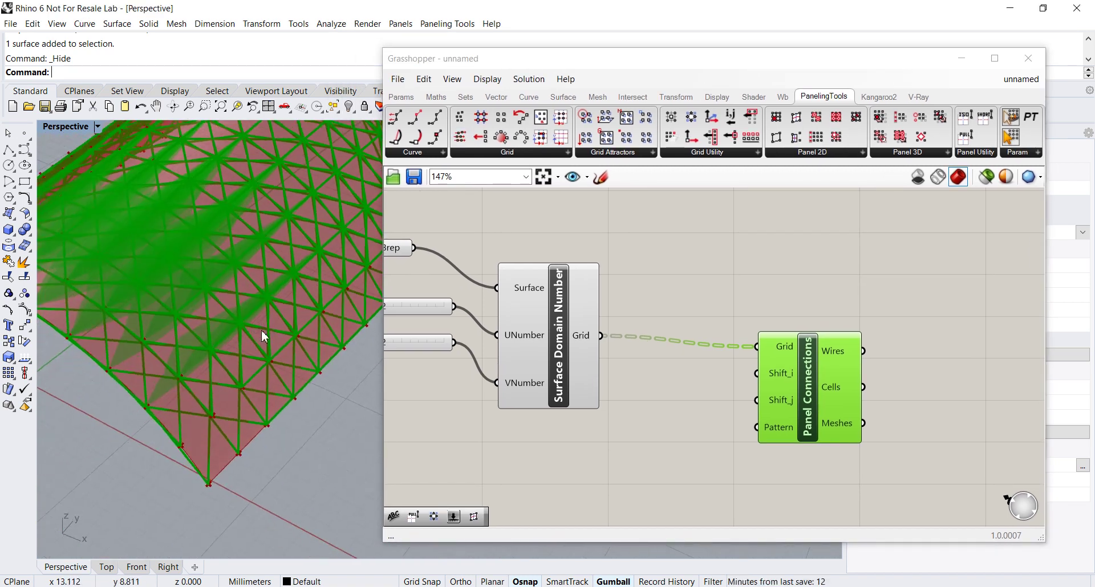
pyautogui.scroll(2, 655, 373)
pyautogui.scroll(2, 781, 387)
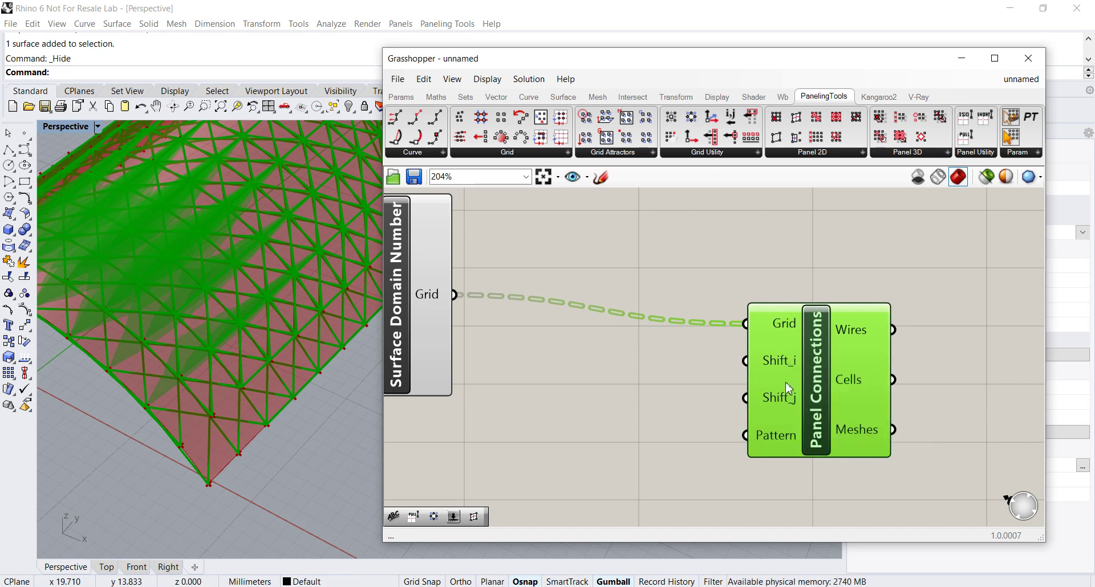
pyautogui.scroll(-1, 635, 372)
pyautogui.keyDown('shift'); pyautogui.moveTo(296, 421); pyautogui.dragTo(194, 425, button='right'); pyautogui.keyUp('shift')
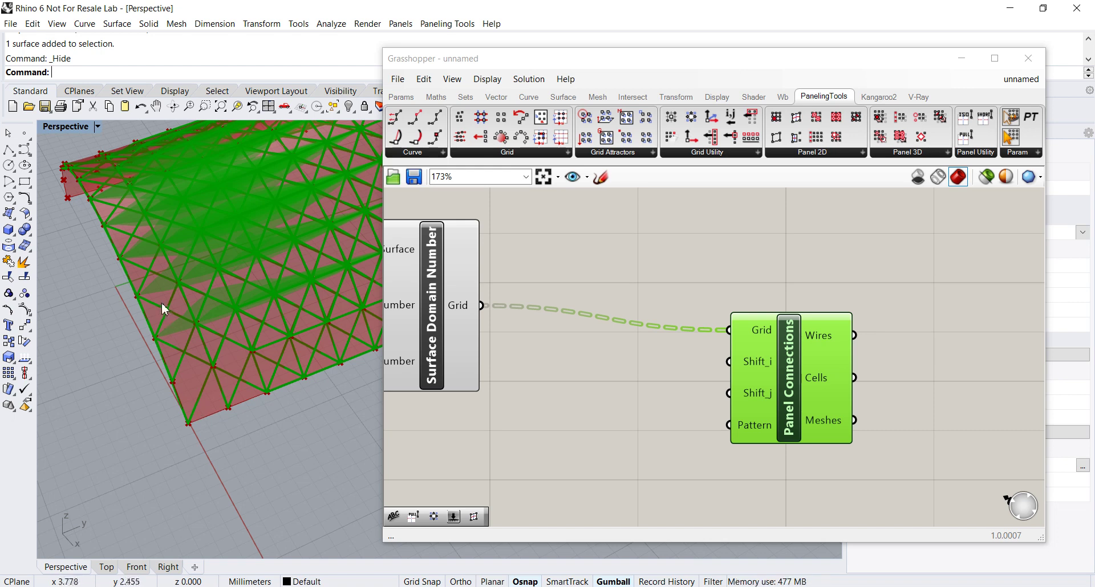
pyautogui.moveTo(781, 383); pyautogui.dragTo(843, 385)
pyautogui.scroll(6, 224, 296)
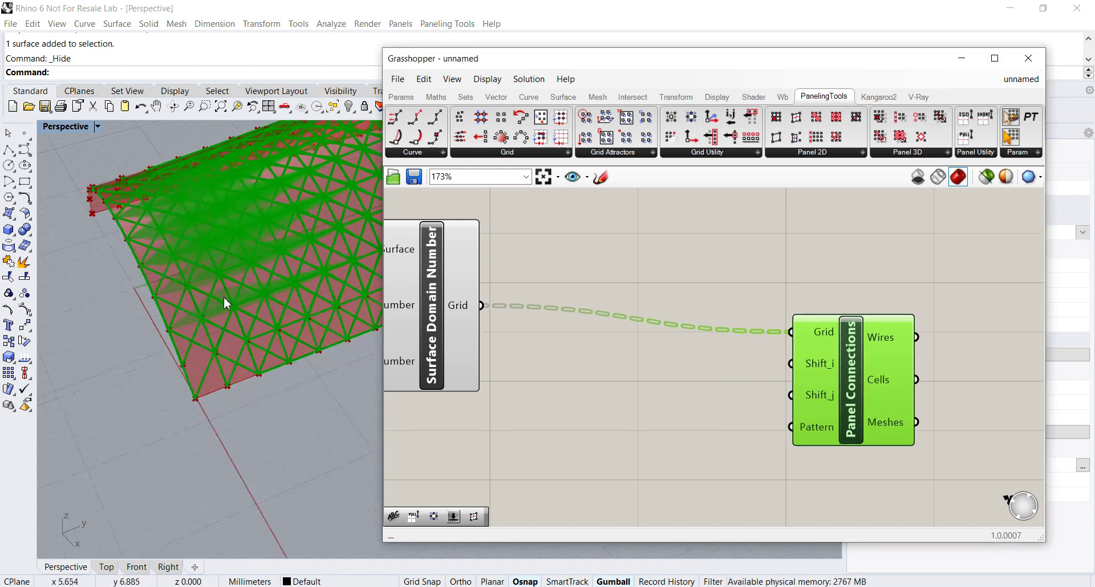
pyautogui.moveTo(258, 339)
pyautogui.mouseDown(button='right')
pyautogui.moveTo(259, 326)
pyautogui.moveTo(280, 359)
pyautogui.moveTo(240, 337)
pyautogui.mouseUp(button='right')
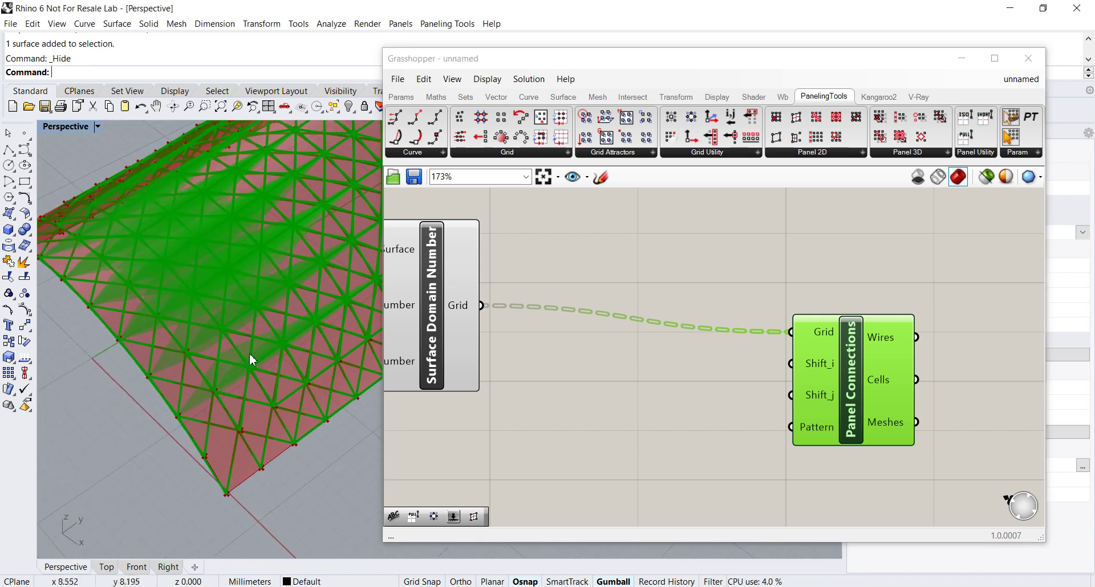
pyautogui.scroll(3, 227, 340)
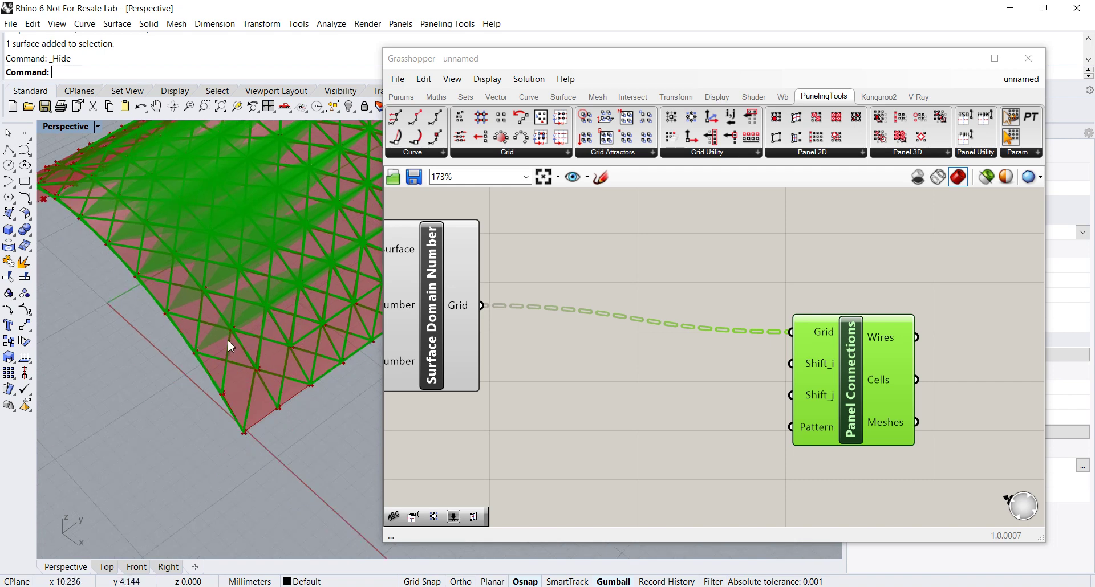
pyautogui.hotkey('alt', 'Tab')
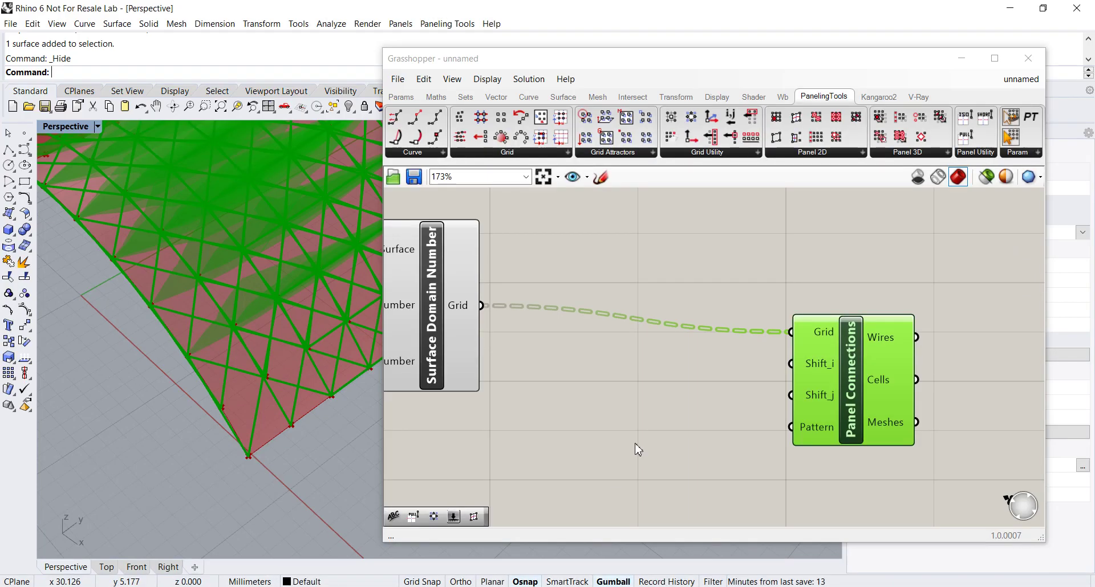
pyautogui.scroll(2, 713, 400)
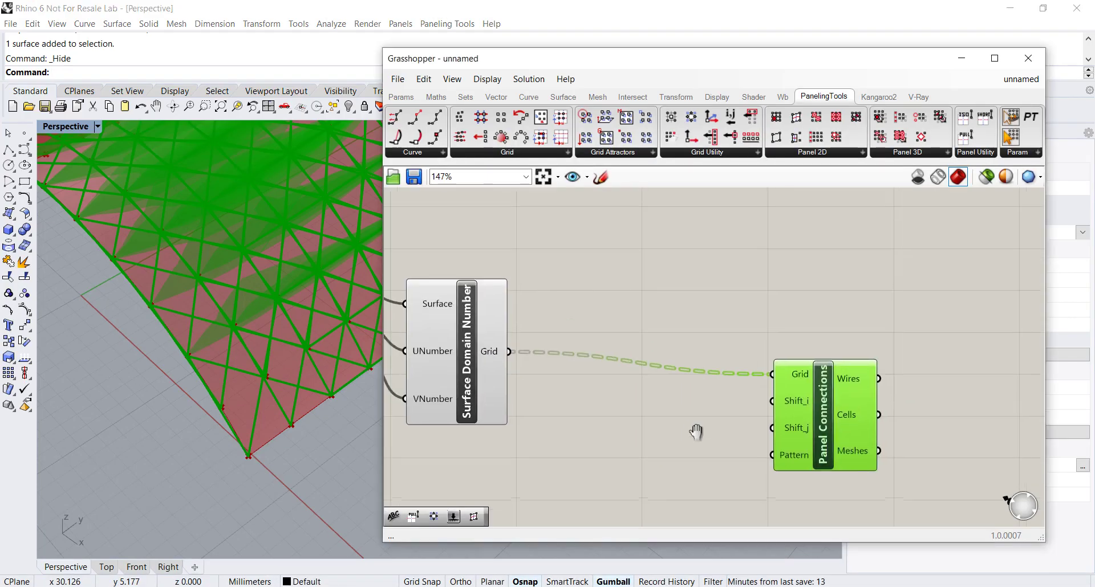
# Add a Number Slider and wire it into both Shift_i and Shift_j
pyautogui.click(618, 422)
pyautogui.doubleClick(616, 423)
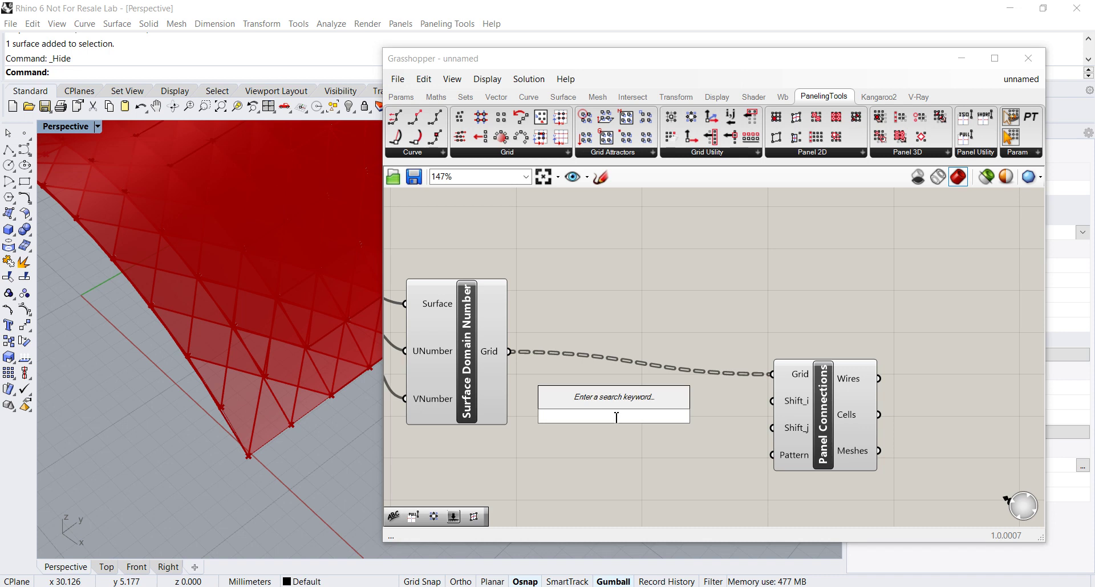
pyautogui.write('number slider')
pyautogui.press('Return')
pyautogui.moveTo(701, 417); pyautogui.dragTo(770, 401)
pyautogui.moveTo(701, 416); pyautogui.dragTo(771, 428)
# Lower the shift slider from 9 to 6 and inspect the octagon tiling on the surface
pyautogui.scroll(-1, 559, 400)
pyautogui.scroll(-2, 308, 327)
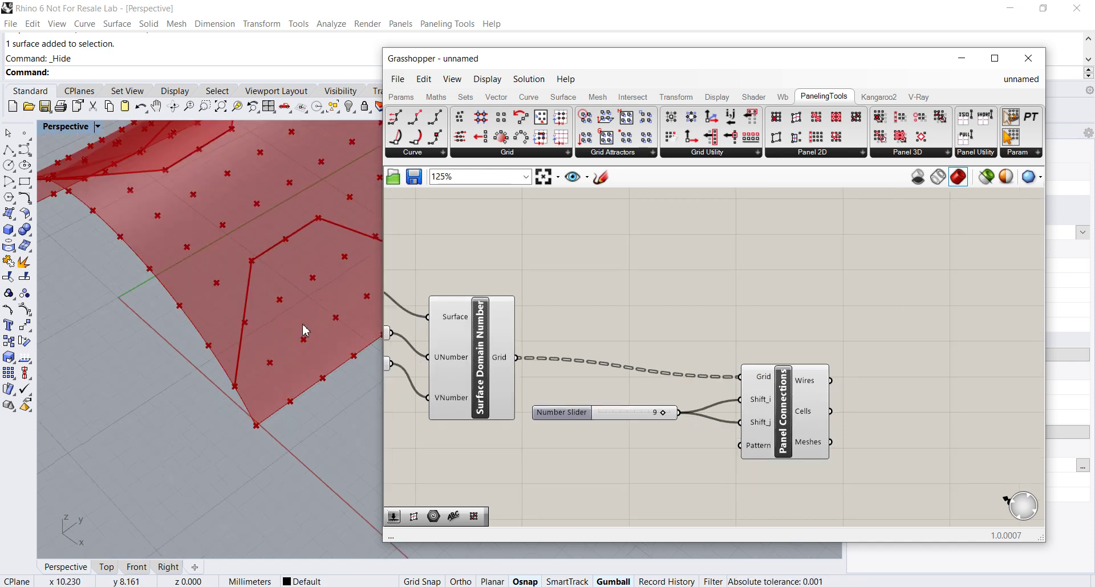
pyautogui.scroll(2, 732, 427)
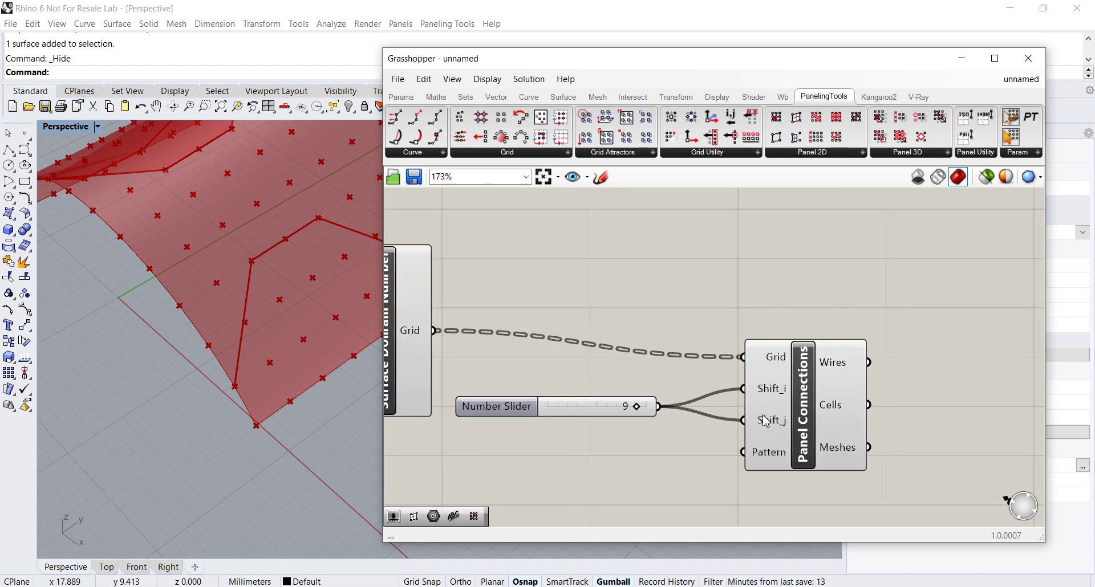
pyautogui.scroll(-3, 320, 337)
pyautogui.moveTo(315, 357)
pyautogui.mouseDown(button='right')
pyautogui.moveTo(304, 356)
pyautogui.moveTo(313, 368)
pyautogui.mouseUp(button='right')
pyautogui.scroll(1, 599, 423)
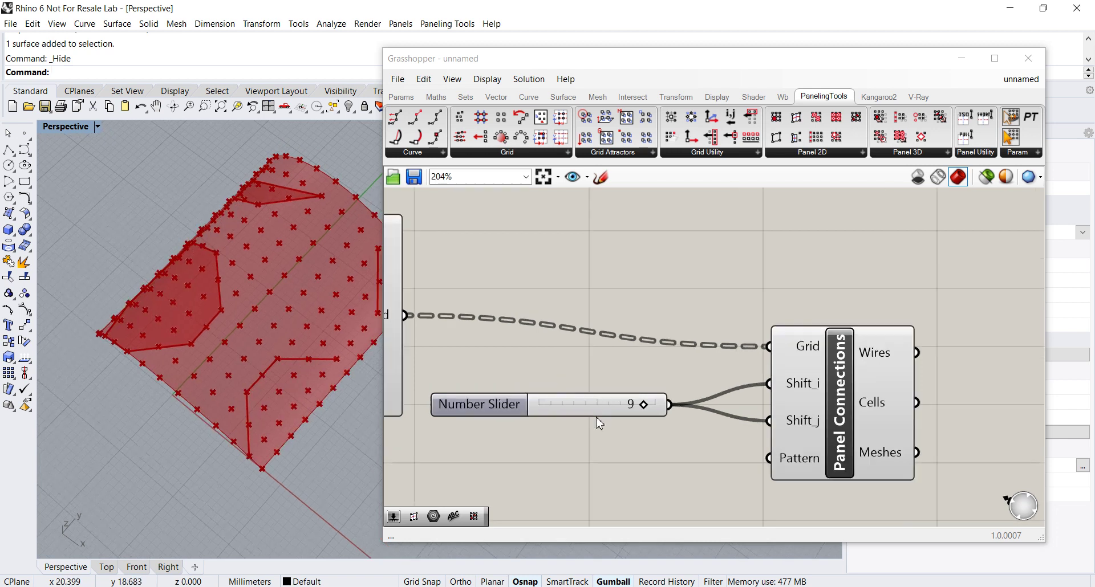
pyautogui.scroll(1, 599, 423)
pyautogui.moveTo(652, 402); pyautogui.dragTo(616, 408)
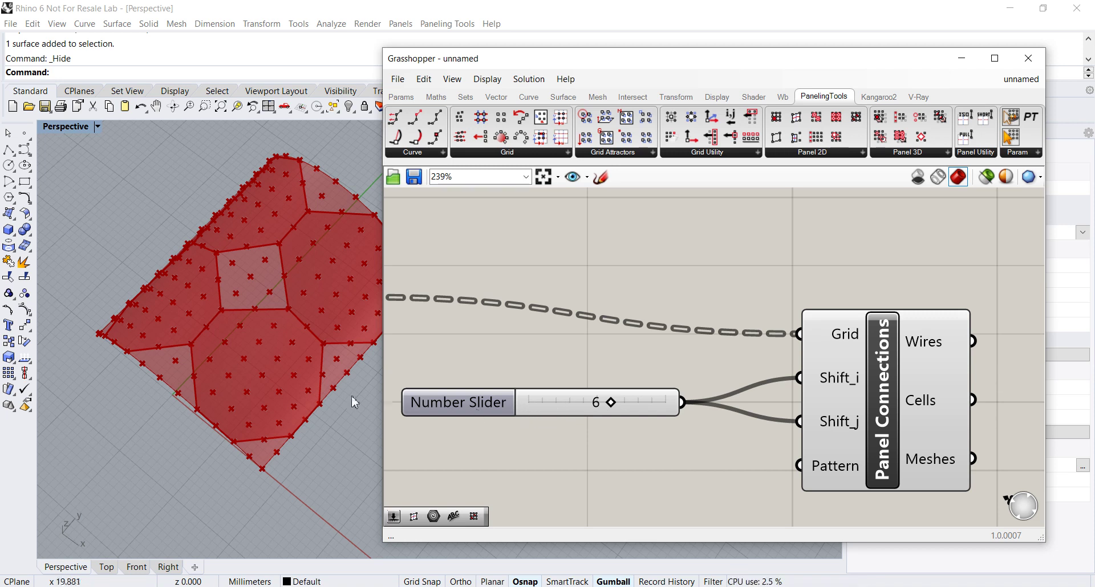
pyautogui.moveTo(264, 371); pyautogui.dragTo(282, 376, button='right')
pyautogui.scroll(2, 594, 423)
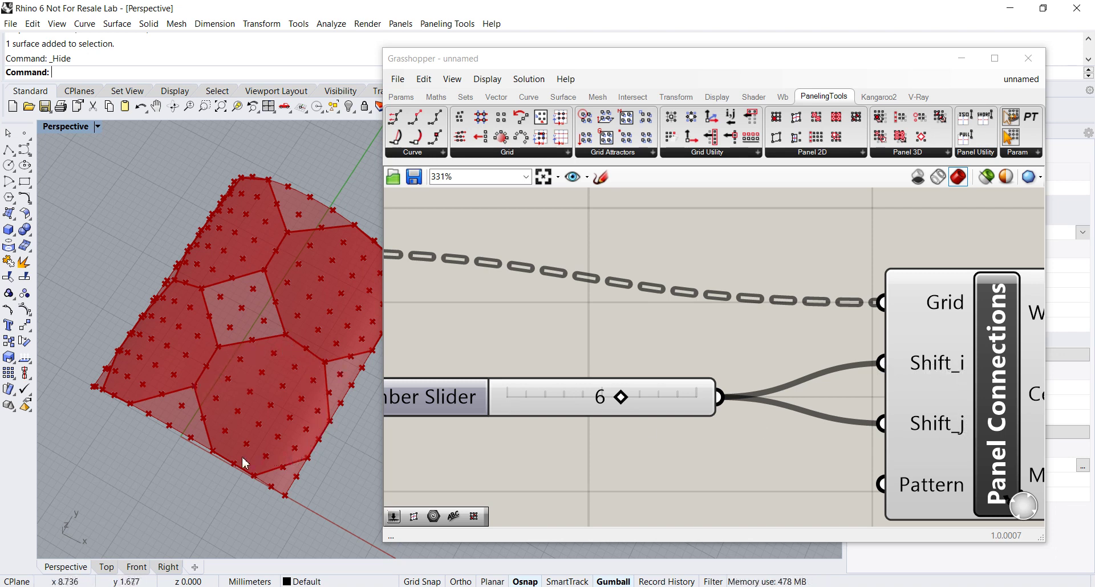
pyautogui.scroll(-2, 327, 357)
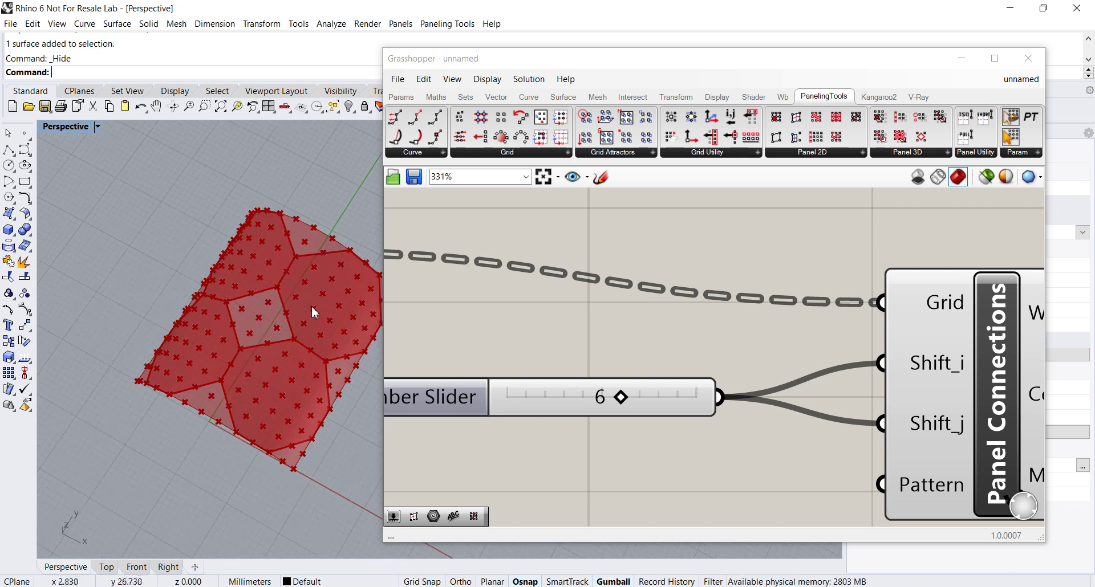
pyautogui.scroll(-3, 468, 359)
pyautogui.moveTo(467, 359); pyautogui.dragTo(723, 400, button='right')
# Rearrange the UNumber, VNumber and shift sliders on the canvas and orbit the surface upright
pyautogui.scroll(2, 596, 361)
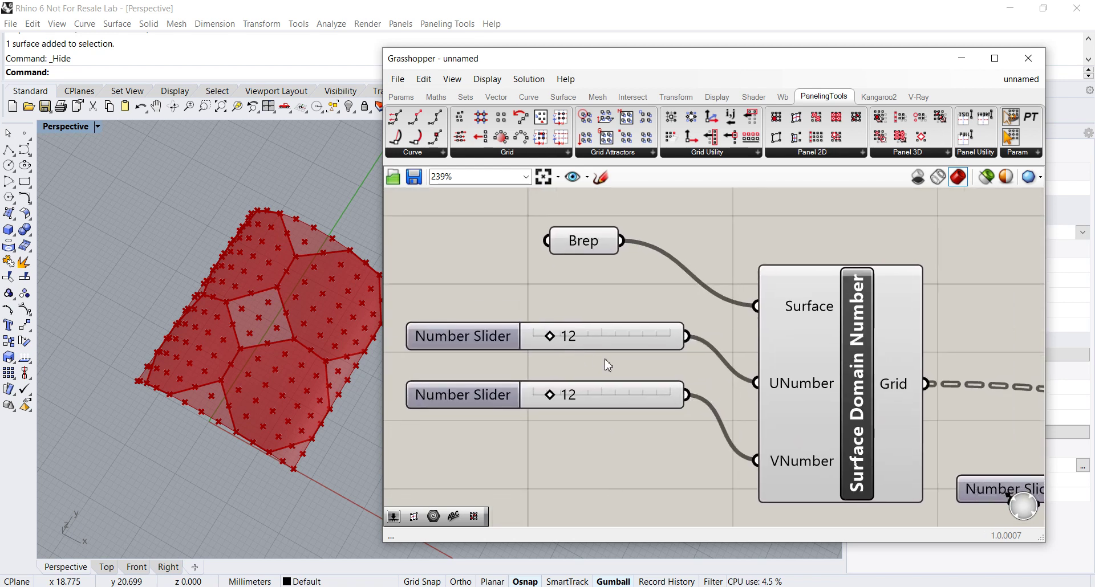
pyautogui.scroll(-2, 662, 379)
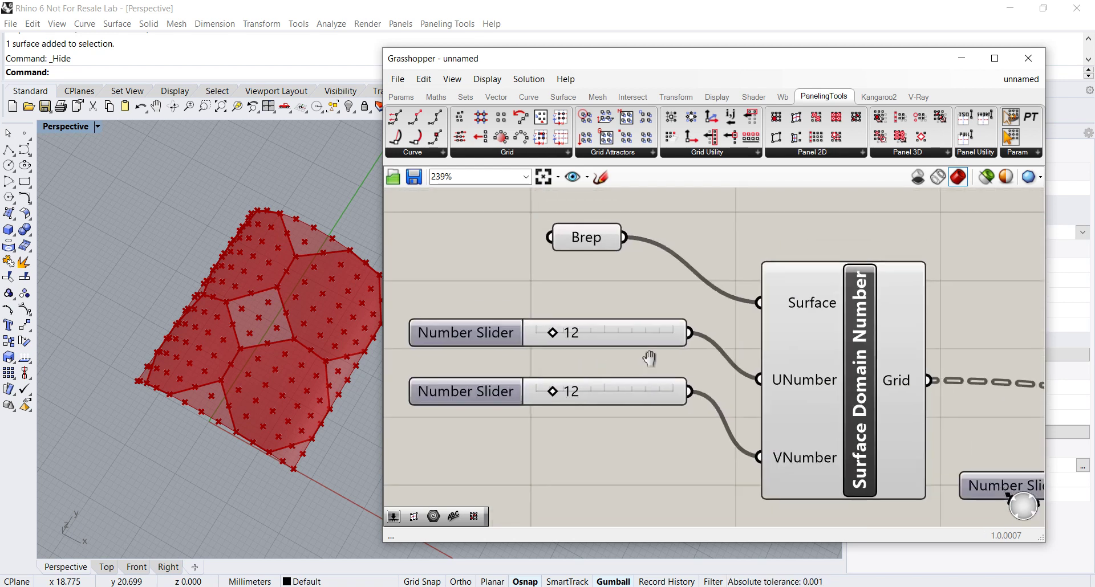
pyautogui.moveTo(605, 360); pyautogui.dragTo(611, 429)
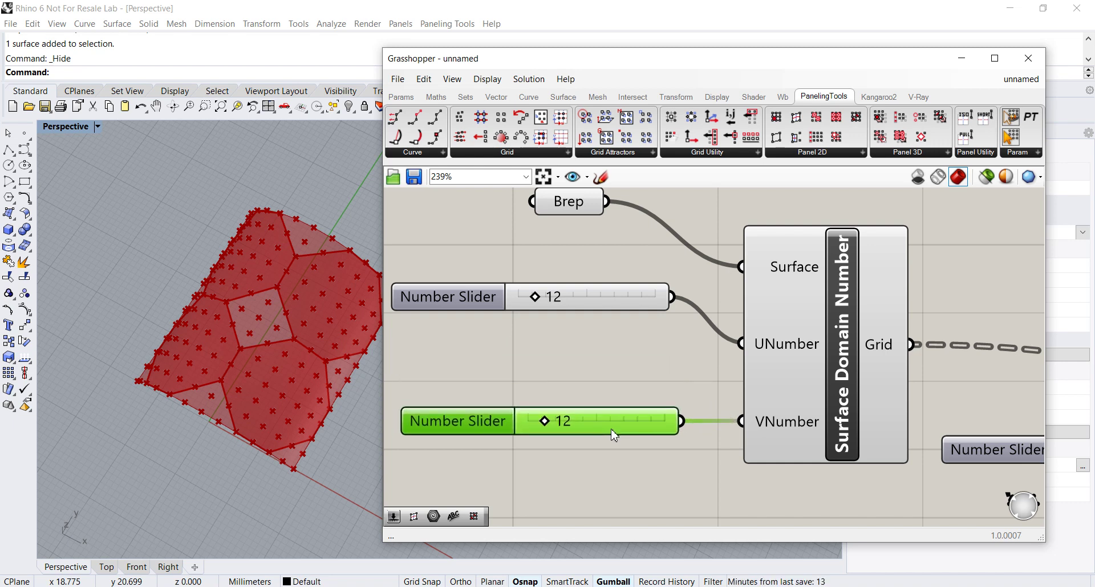
pyautogui.moveTo(458, 289); pyautogui.dragTo(466, 344)
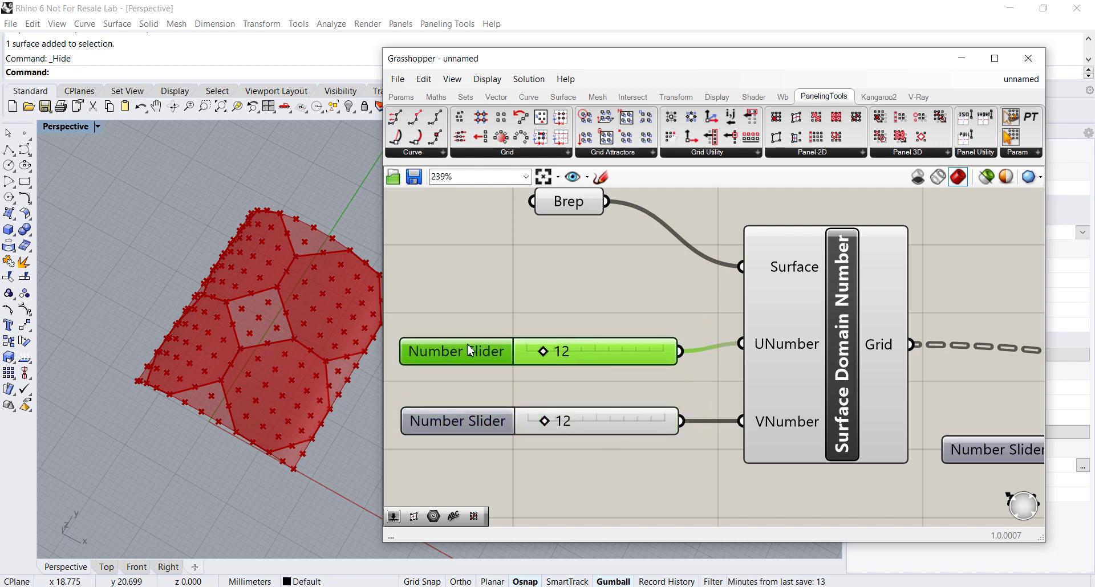
pyautogui.scroll(2, 285, 336)
pyautogui.scroll(-3, 281, 334)
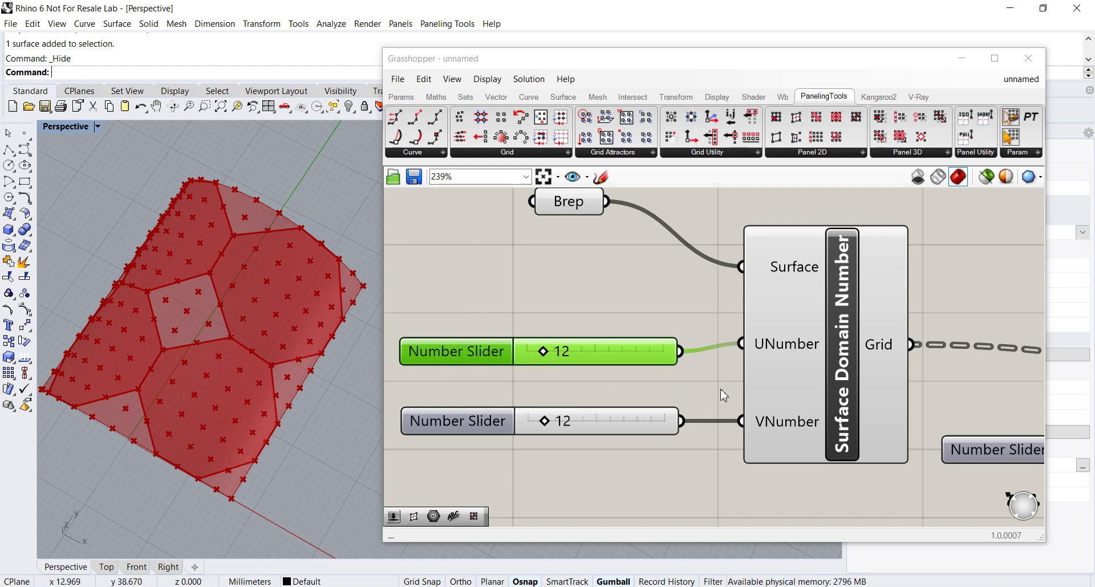
pyautogui.scroll(-2, 723, 391)
pyautogui.moveTo(872, 411); pyautogui.dragTo(758, 415, button='right')
pyautogui.scroll(2, 758, 415)
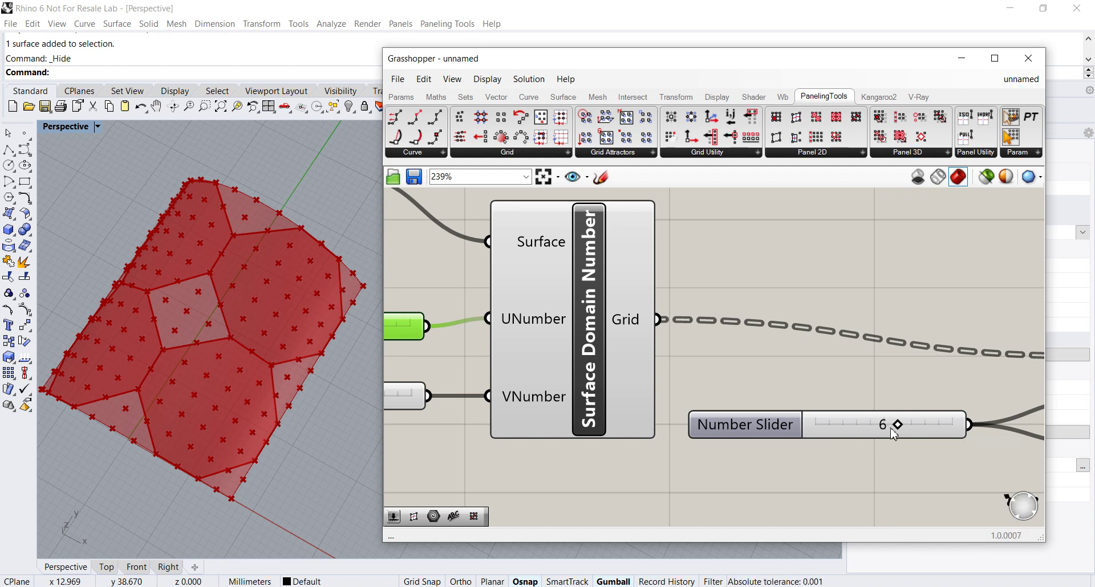
pyautogui.moveTo(480, 359); pyautogui.dragTo(675, 369, button='right')
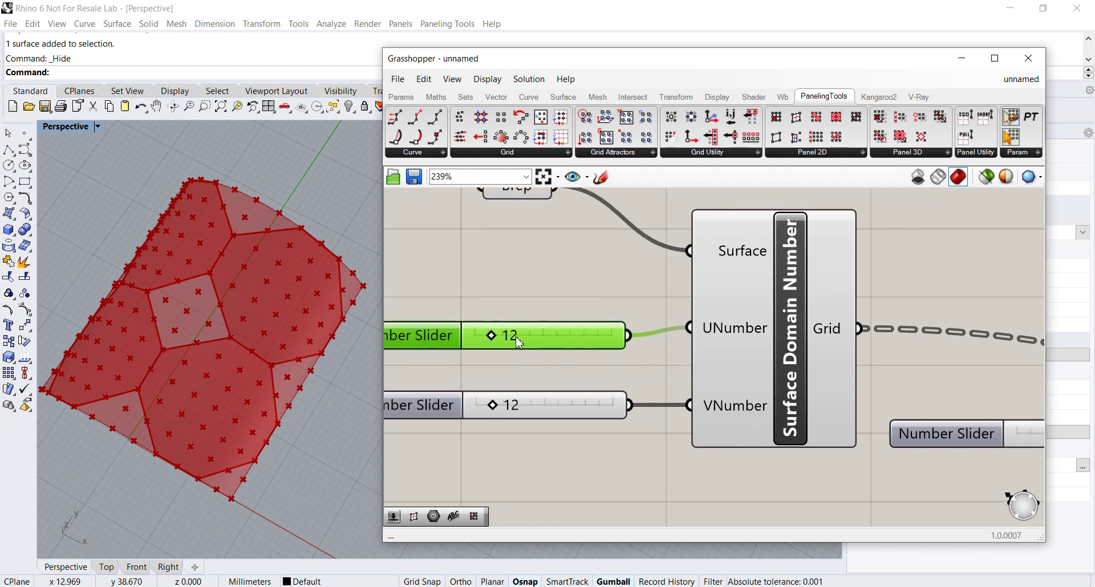
pyautogui.moveTo(251, 327); pyautogui.dragTo(197, 367, button='right')
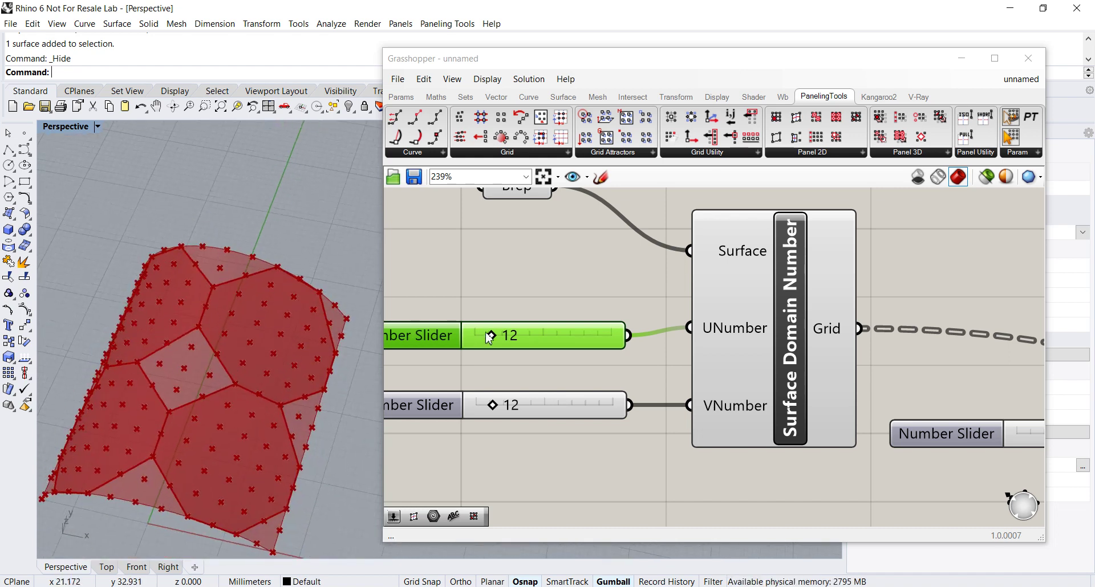
# Raise UNumber to 24 and VNumber from 12 to 18 for denser panels
pyautogui.moveTo(493, 339); pyautogui.dragTo(511, 342)
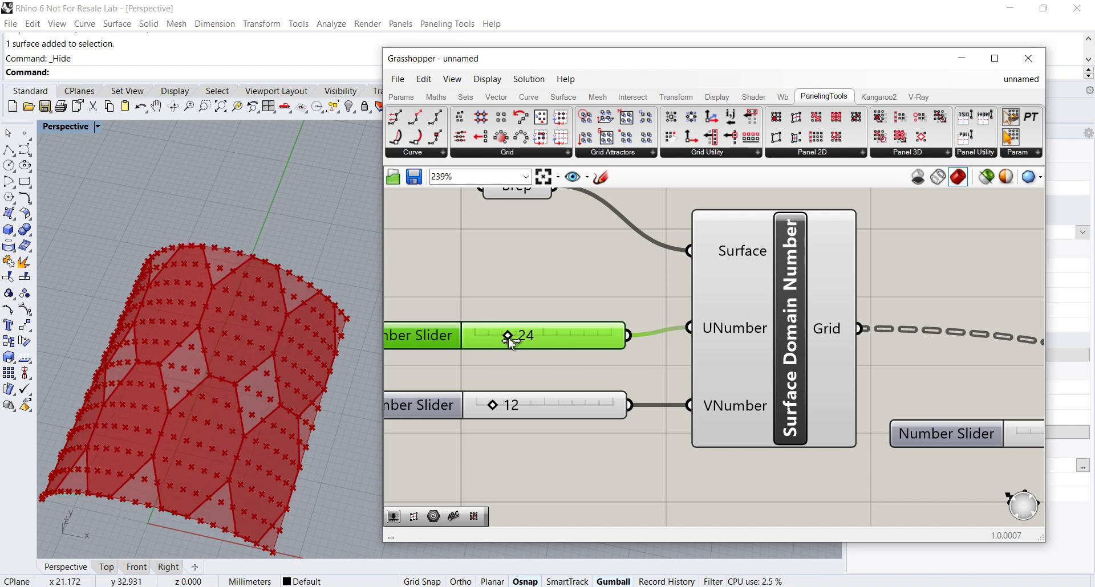
pyautogui.moveTo(280, 345)
pyautogui.mouseDown(button='right')
pyautogui.moveTo(273, 391)
pyautogui.moveTo(228, 384)
pyautogui.moveTo(205, 361)
pyautogui.moveTo(272, 308)
pyautogui.moveTo(280, 331)
pyautogui.mouseUp(button='right')
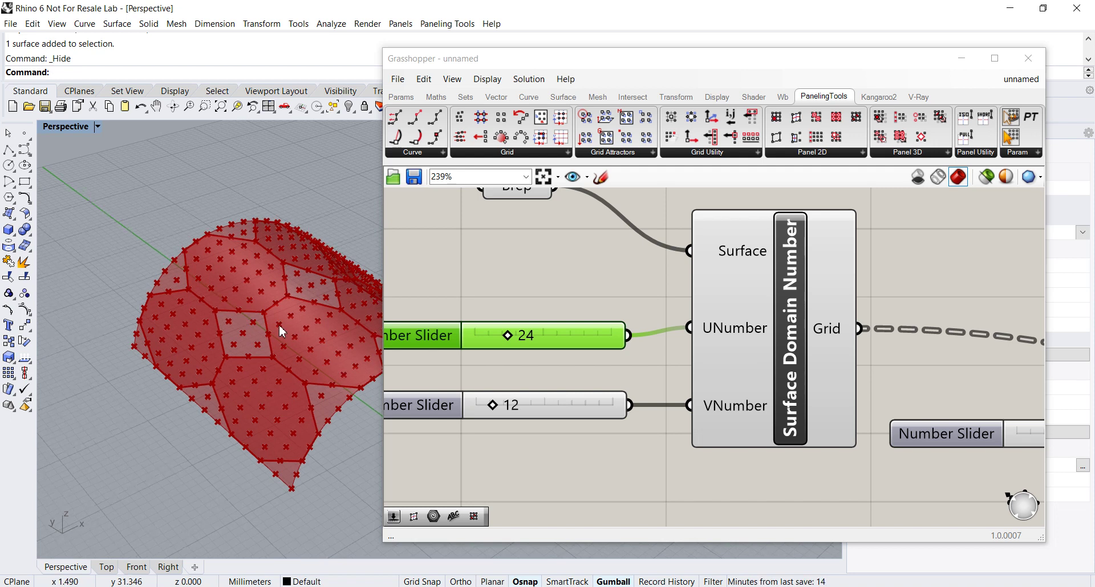
pyautogui.moveTo(497, 410)
pyautogui.mouseDown()
pyautogui.moveTo(512, 411)
pyautogui.moveTo(499, 410)
pyautogui.mouseUp()
pyautogui.moveTo(268, 360); pyautogui.dragTo(220, 343, button='right')
pyautogui.scroll(5, 204, 312)
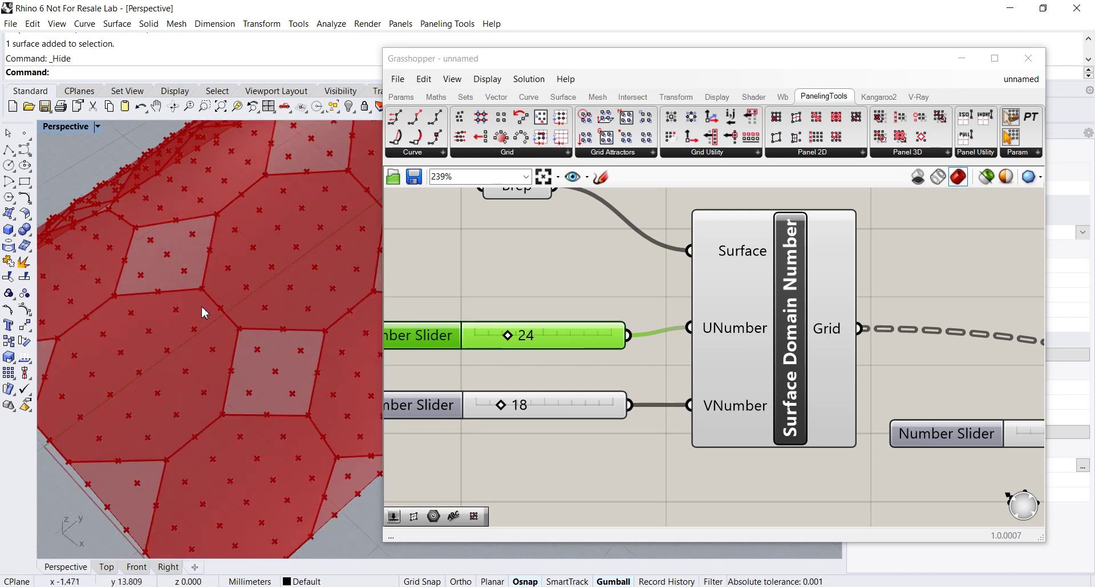
pyautogui.scroll(-3, 505, 365)
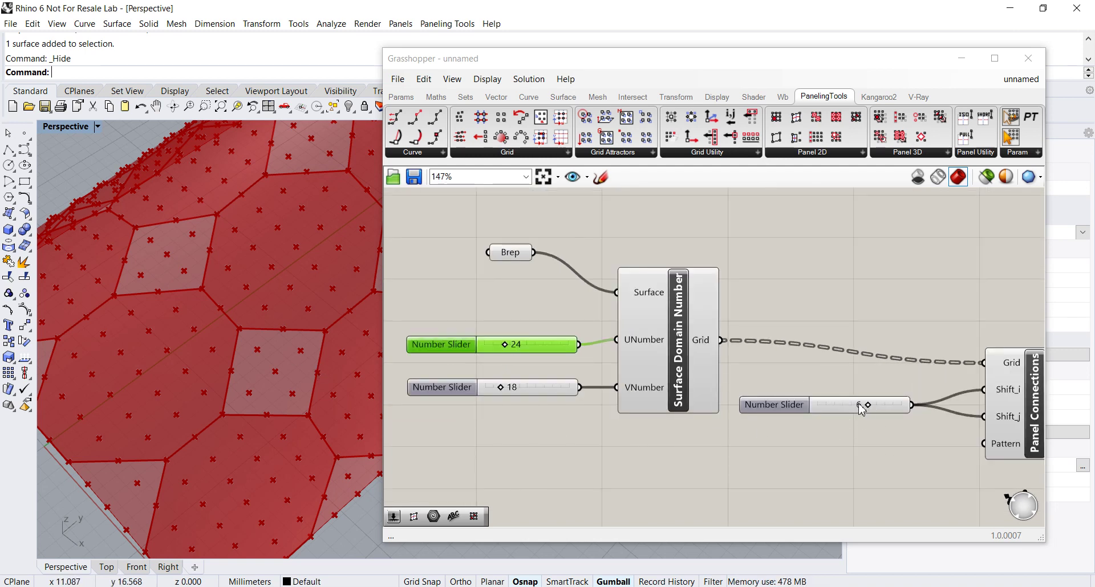
# Lower the Panel Connections shift slider from 6 to 4
pyautogui.moveTo(908, 432); pyautogui.dragTo(851, 466, button='right')
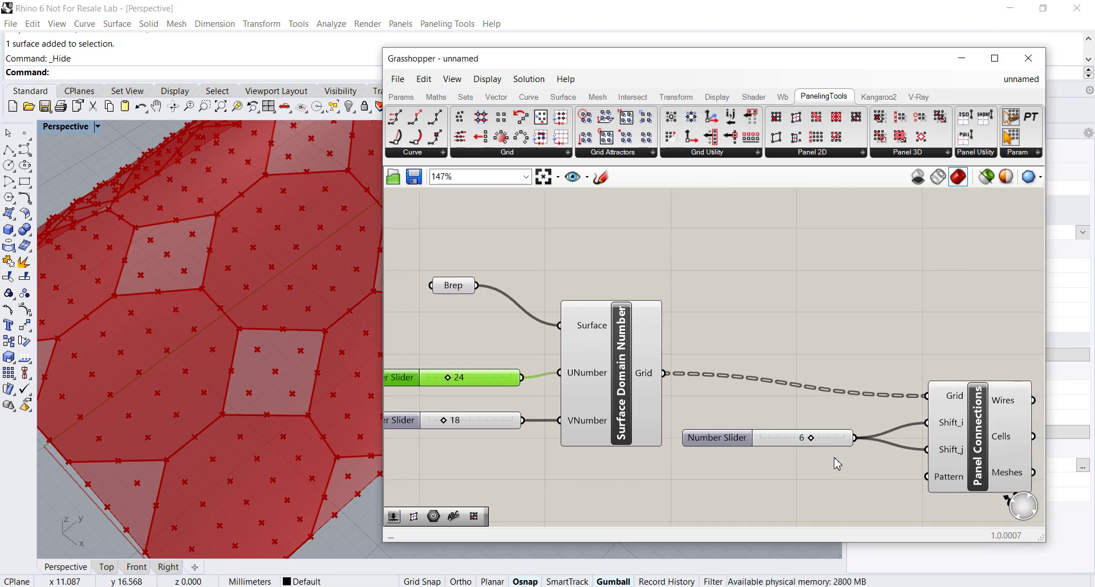
pyautogui.moveTo(814, 441); pyautogui.dragTo(805, 440)
pyautogui.scroll(-5, 310, 320)
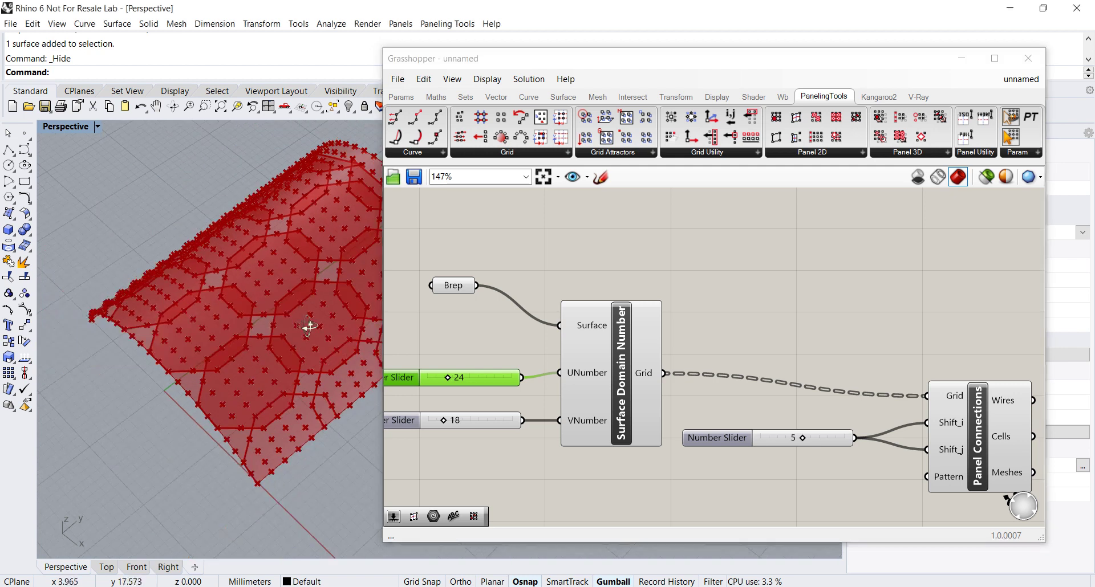
pyautogui.moveTo(310, 337); pyautogui.dragTo(270, 343, button='right')
pyautogui.moveTo(803, 440); pyautogui.dragTo(793, 440)
pyautogui.keyDown('shift'); pyautogui.moveTo(220, 443); pyautogui.dragTo(362, 391, button='right'); pyautogui.keyUp('shift')
pyautogui.scroll(5, 281, 382)
pyautogui.scroll(-2, 283, 375)
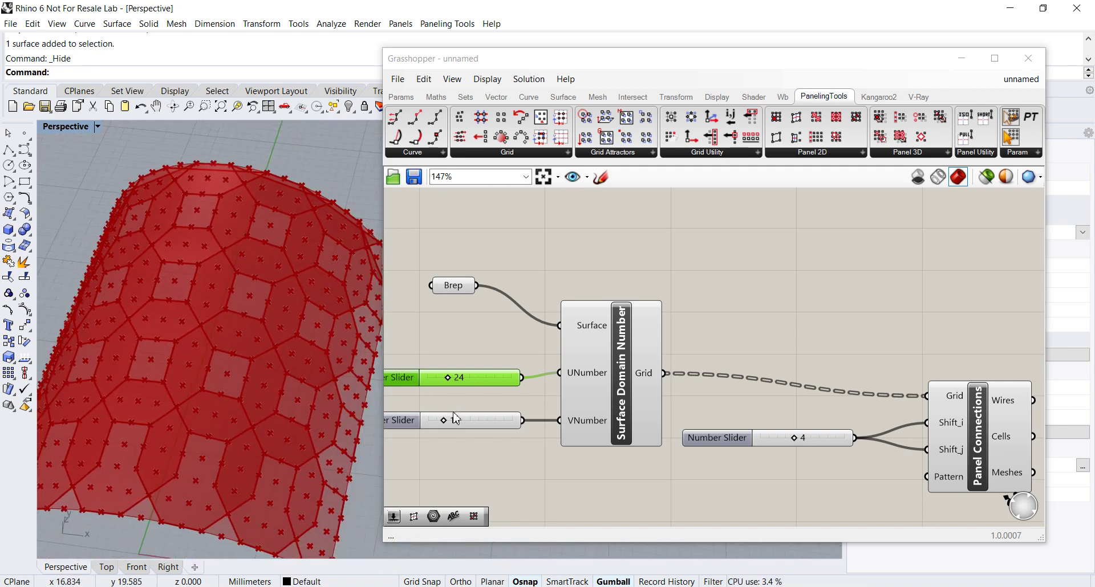
# Set the grid divisions to VNumber 14 and UNumber 22, then inspect the smaller panels
pyautogui.moveTo(448, 426); pyautogui.dragTo(445, 427)
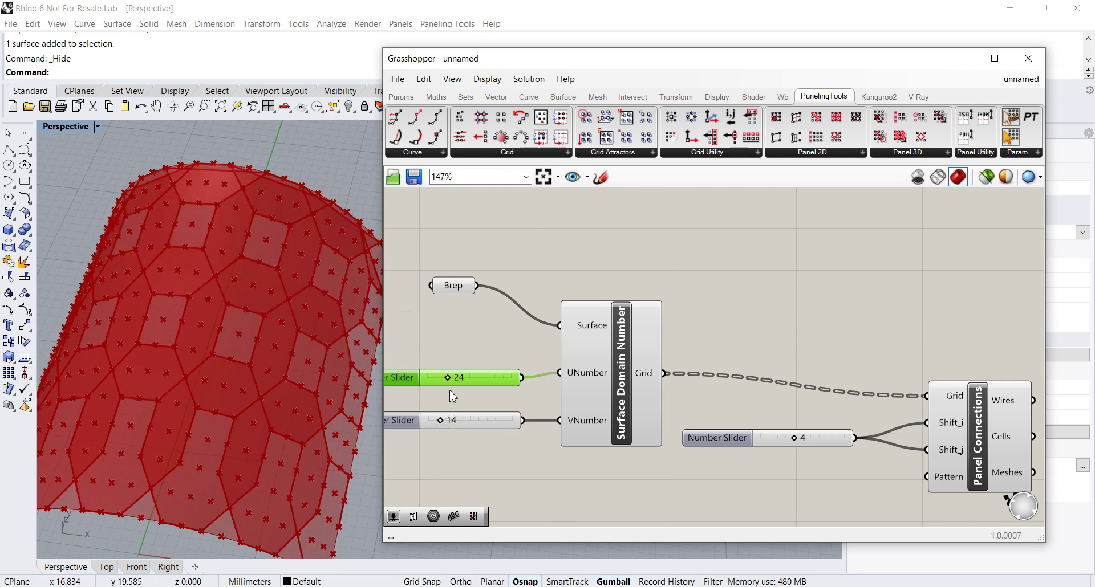
pyautogui.moveTo(450, 385); pyautogui.dragTo(450, 387)
pyautogui.moveTo(307, 348); pyautogui.dragTo(274, 410, button='right')
pyautogui.moveTo(281, 317)
pyautogui.mouseDown(button='right')
pyautogui.moveTo(268, 384)
pyautogui.moveTo(290, 311)
pyautogui.mouseUp(button='right')
pyautogui.moveTo(289, 362); pyautogui.dragTo(263, 311, button='right')
pyautogui.scroll(5, 256, 342)
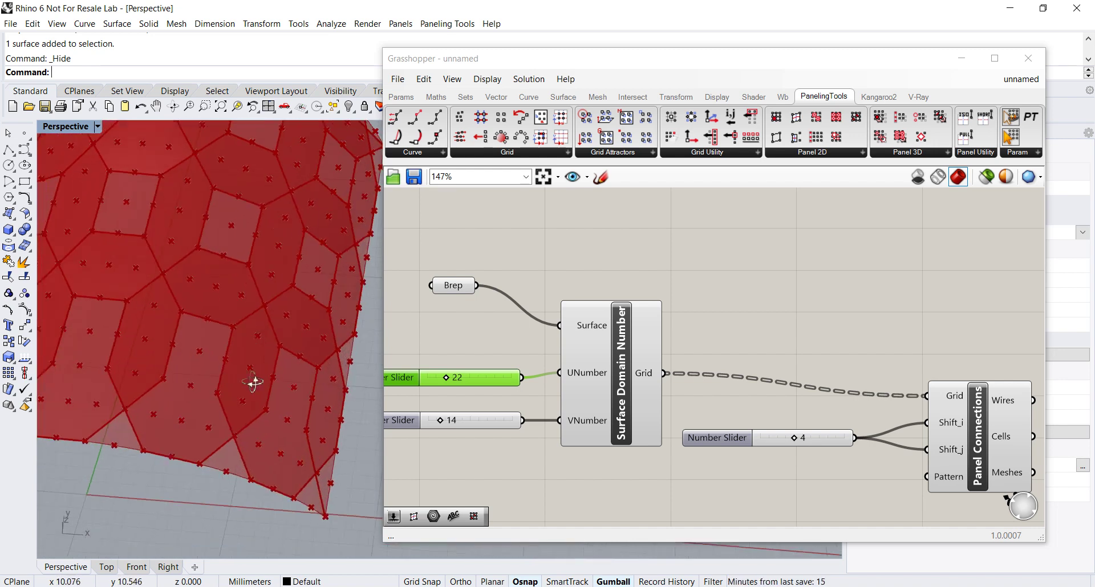
pyautogui.moveTo(794, 351); pyautogui.dragTo(621, 281, button='right')
pyautogui.scroll(3, 784, 367)
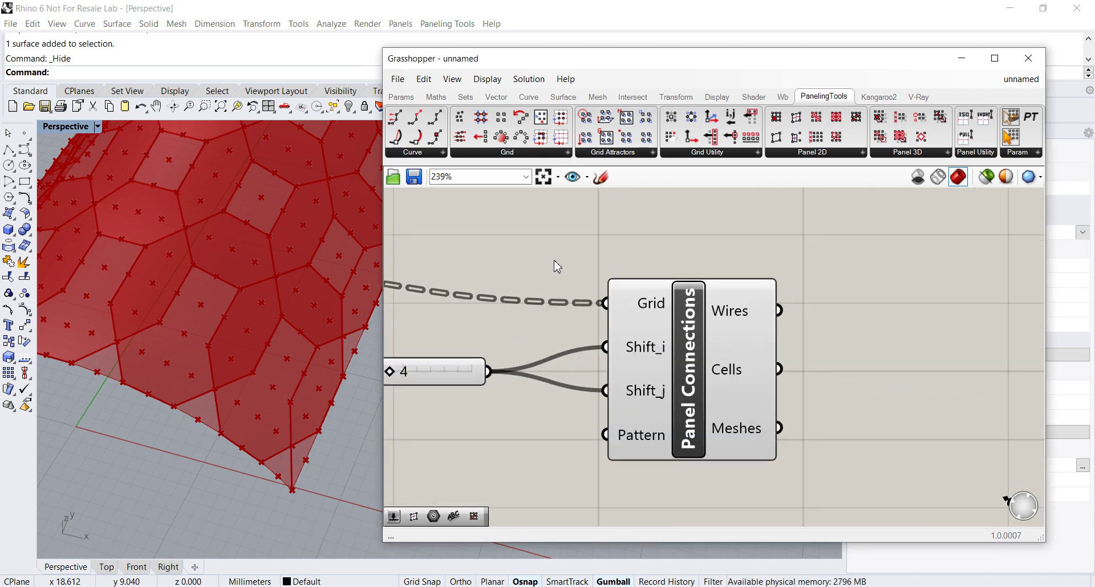
# Orbit and zoom the Perspective view to inspect the shift-4 octagon-and-square panels
pyautogui.scroll(-5, 308, 304)
pyautogui.moveTo(310, 300); pyautogui.dragTo(234, 382, button='right')
pyautogui.scroll(5, 251, 386)
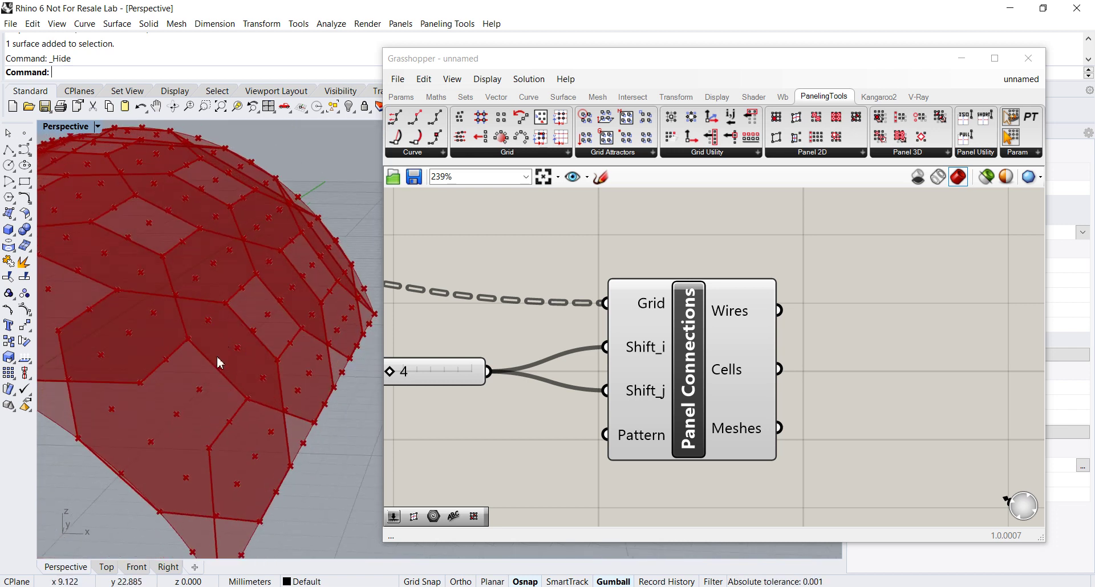
pyautogui.scroll(6, 220, 363)
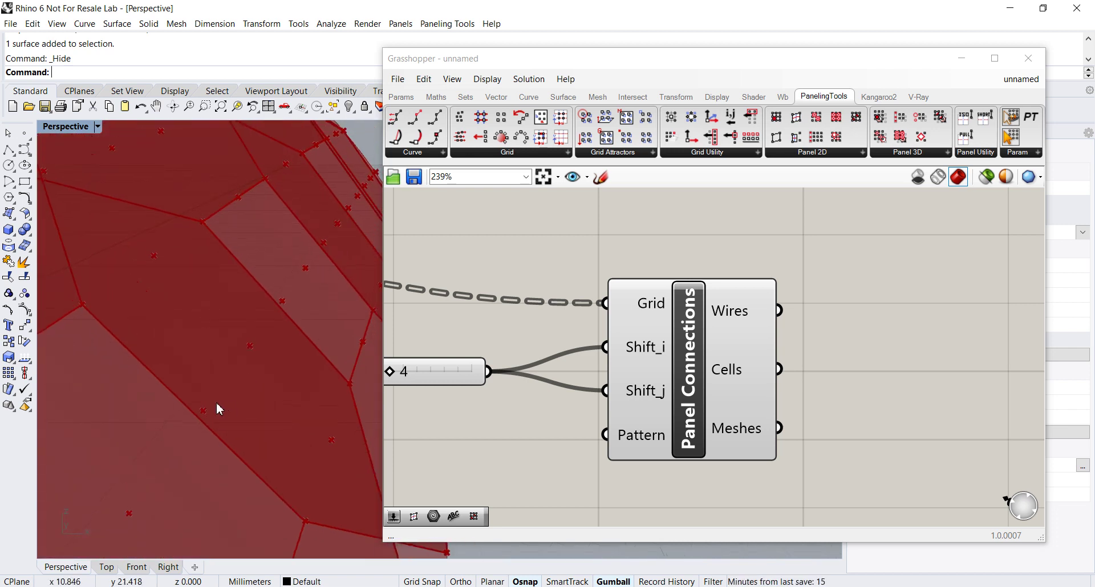
pyautogui.scroll(3, 208, 402)
pyautogui.scroll(-3, 211, 393)
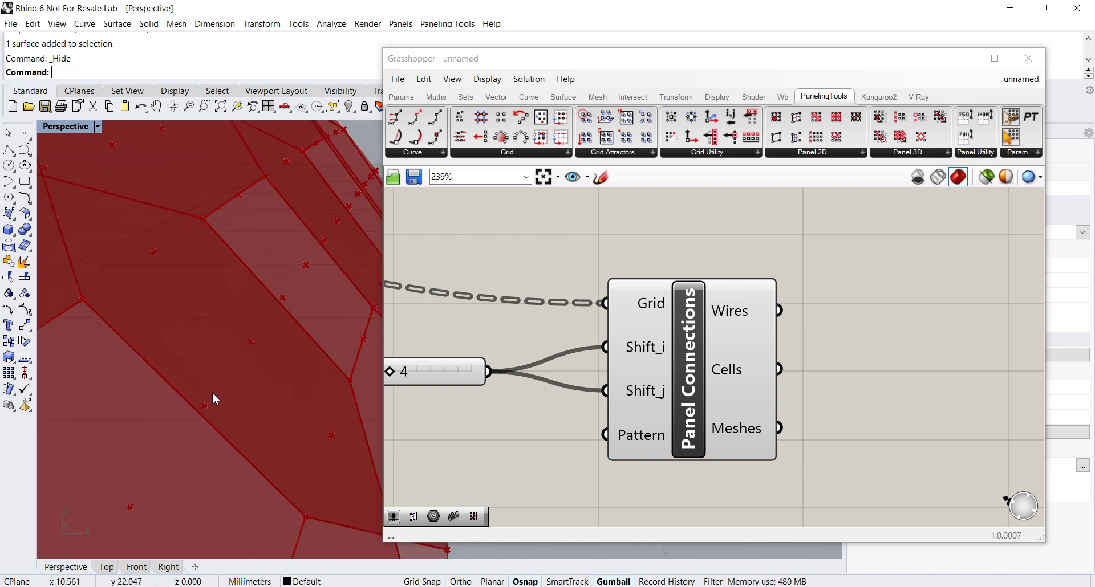
pyautogui.scroll(-3, 213, 392)
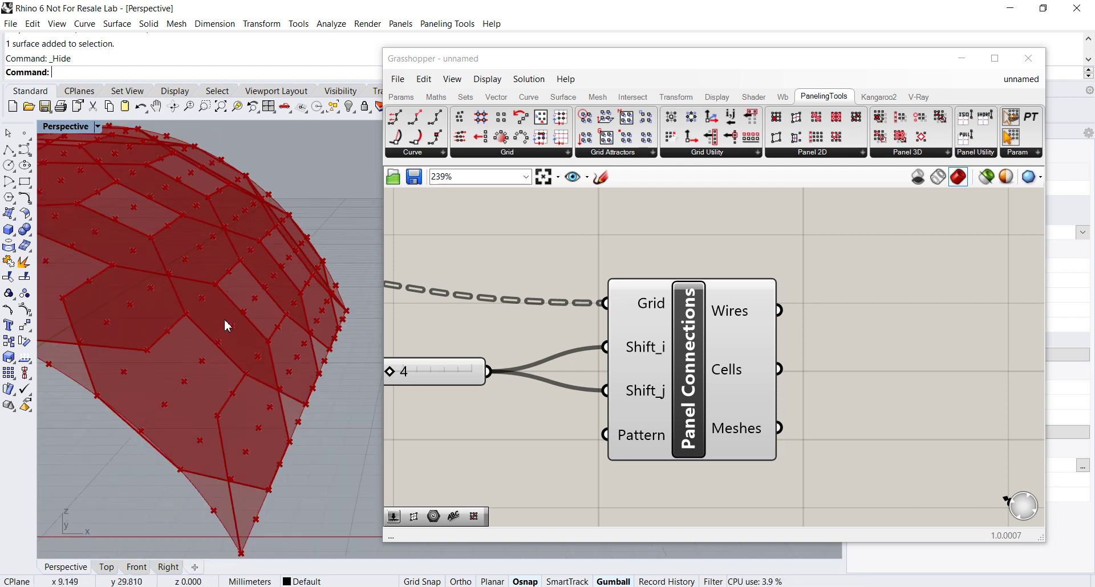
pyautogui.scroll(3, 224, 323)
# Bring up the Panel Utility list with Iso Edges, Pull Edges and Short Edges
pyautogui.keyDown('shift'); pyautogui.moveTo(211, 381); pyautogui.dragTo(195, 332, button='right'); pyautogui.keyUp('shift')
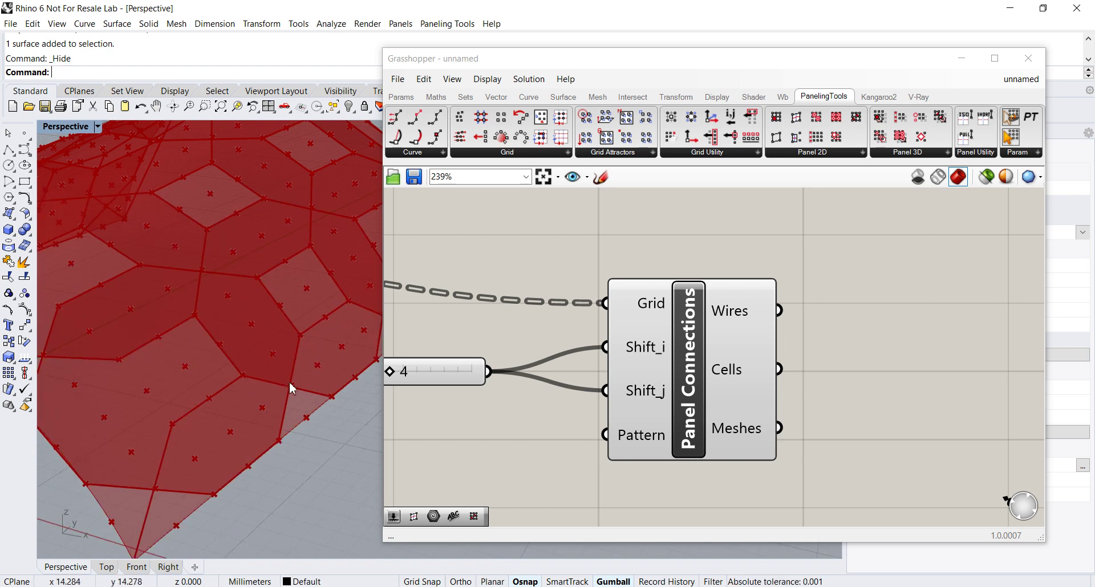
pyautogui.moveTo(196, 313); pyautogui.dragTo(144, 306, button='right')
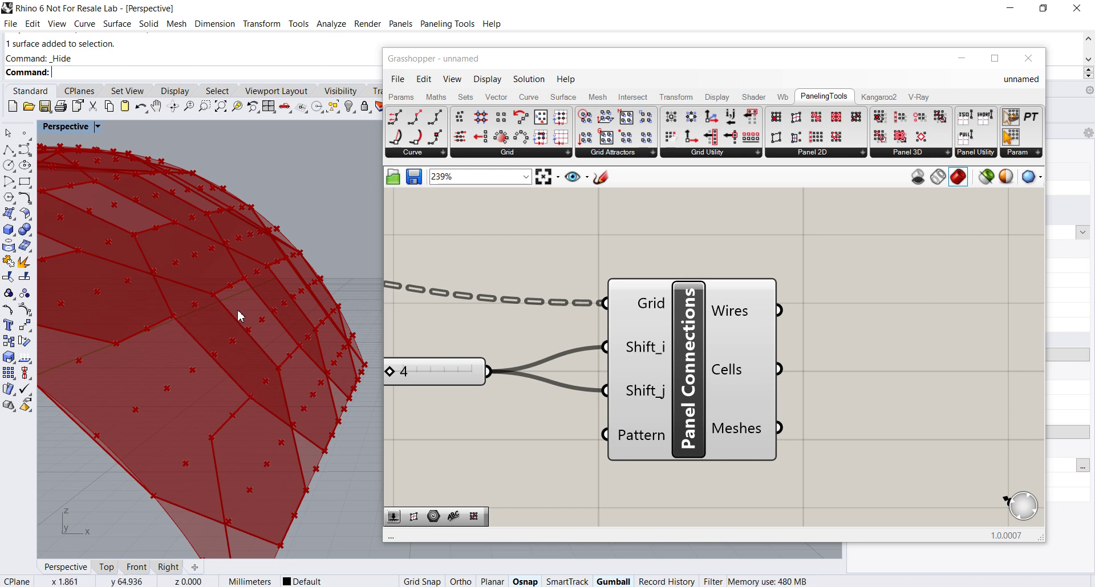
pyautogui.moveTo(270, 355); pyautogui.dragTo(245, 373, button='right')
pyautogui.scroll(-6, 240, 325)
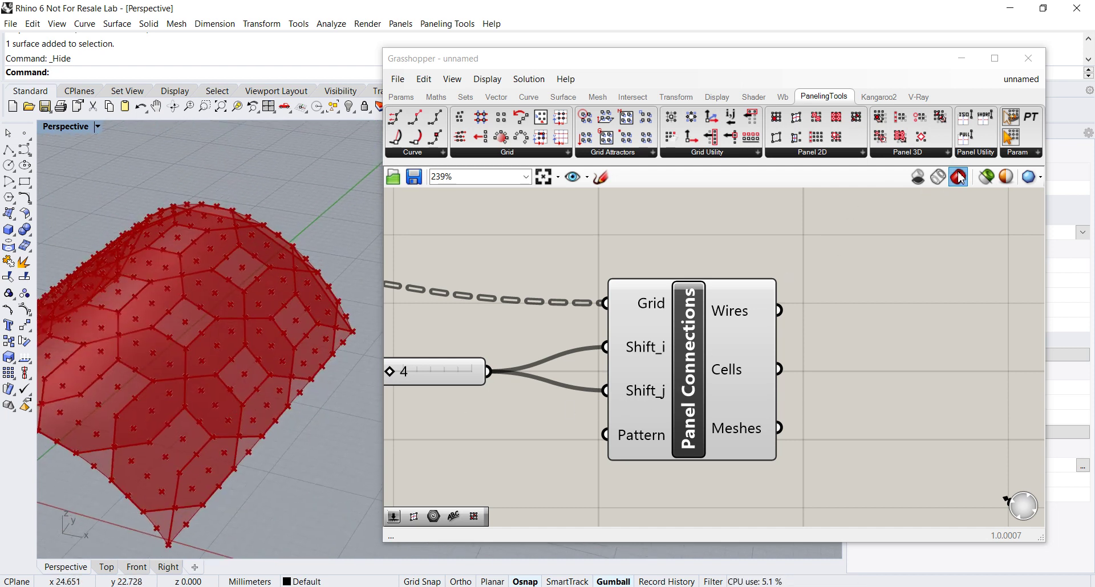
pyautogui.click(974, 159)
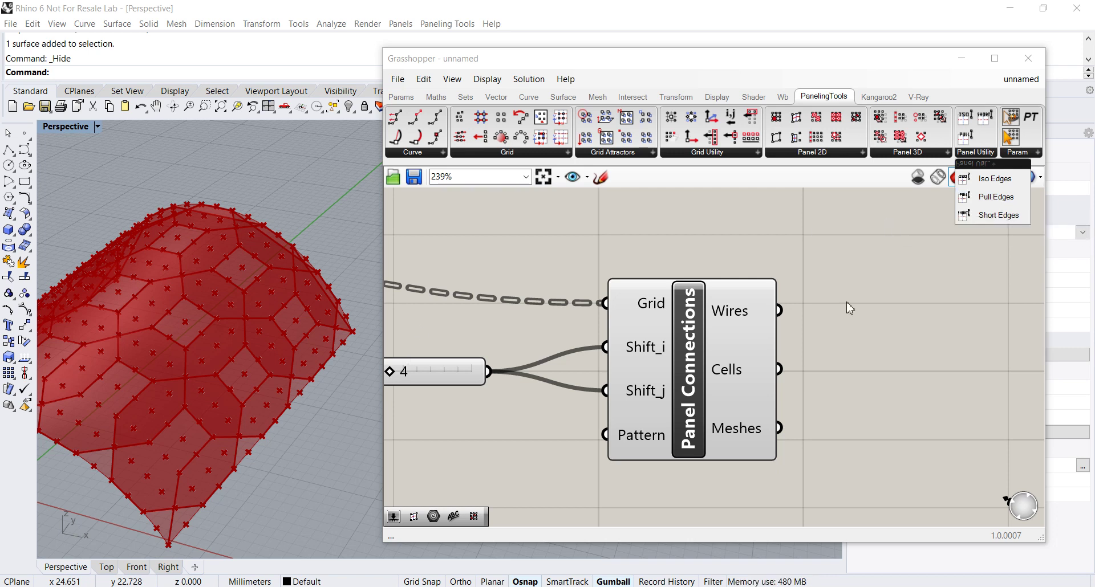
# Place a Pull Edges component on the Grasshopper canvas
pyautogui.click(991, 196)
pyautogui.click(894, 337)
pyautogui.scroll(1, 889, 342)
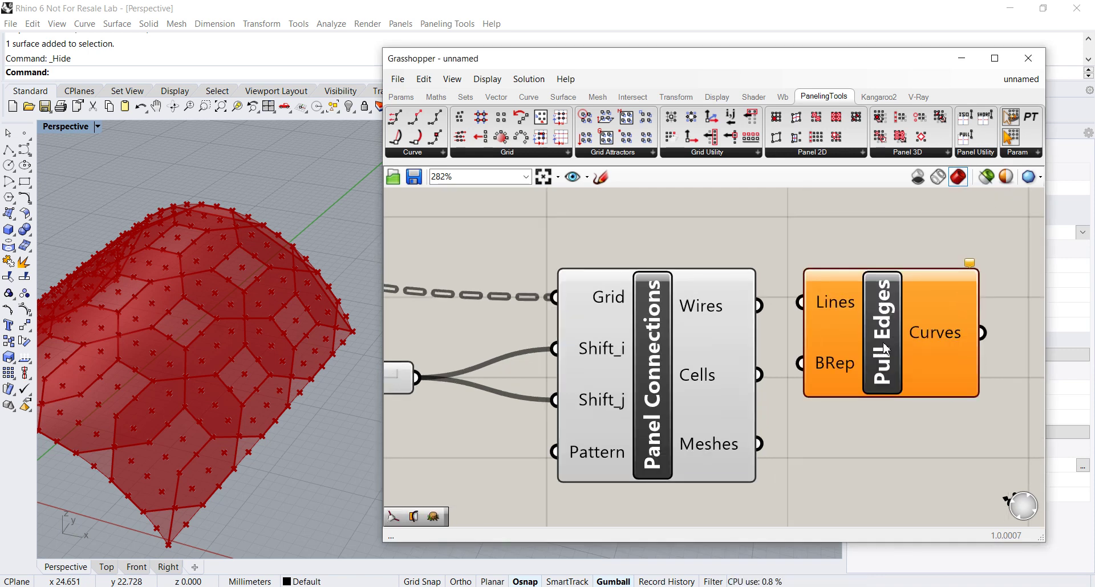
# View the arching surface from the side and check Rhino's own pull-curve tool
pyautogui.click(172, 364)
pyautogui.scroll(5, 193, 367)
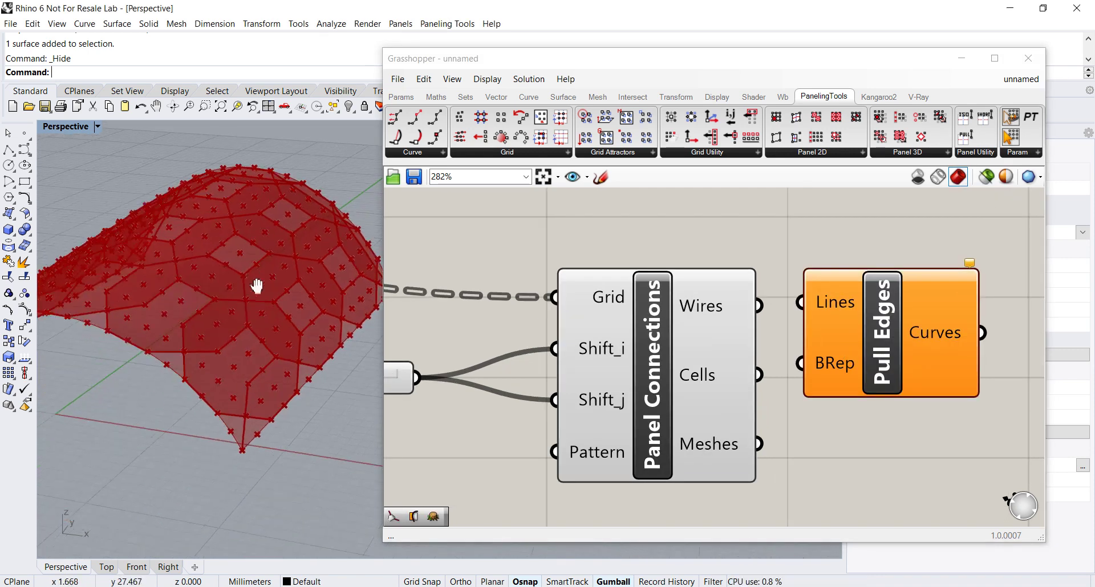
pyautogui.scroll(-1, 260, 338)
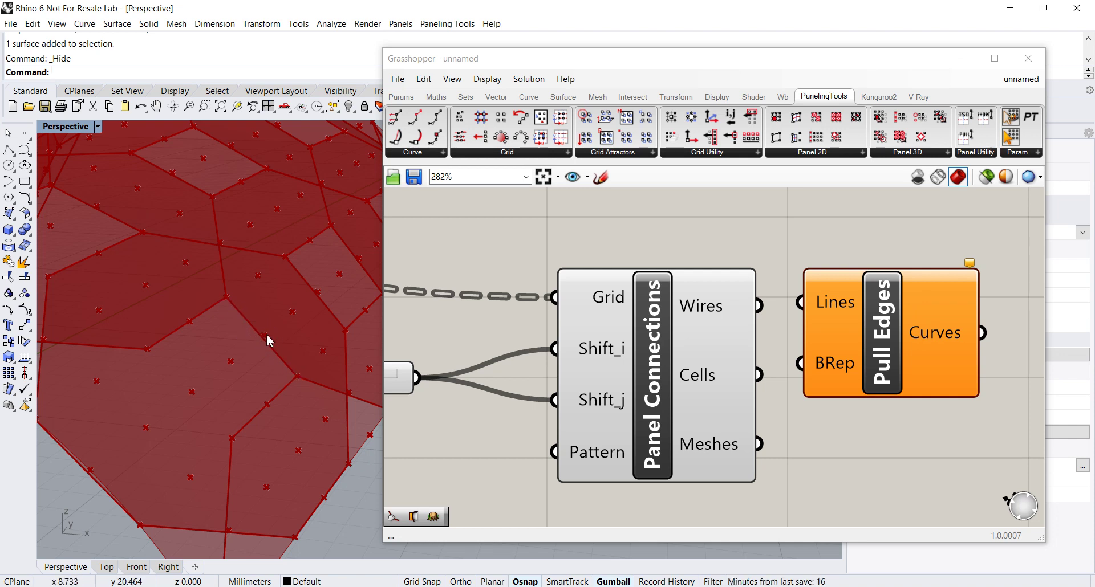
pyautogui.moveTo(265, 343)
pyautogui.mouseDown(button='right')
pyautogui.moveTo(296, 311)
pyautogui.moveTo(274, 311)
pyautogui.moveTo(301, 297)
pyautogui.moveTo(254, 347)
pyautogui.mouseUp(button='right')
pyautogui.scroll(-5, 245, 330)
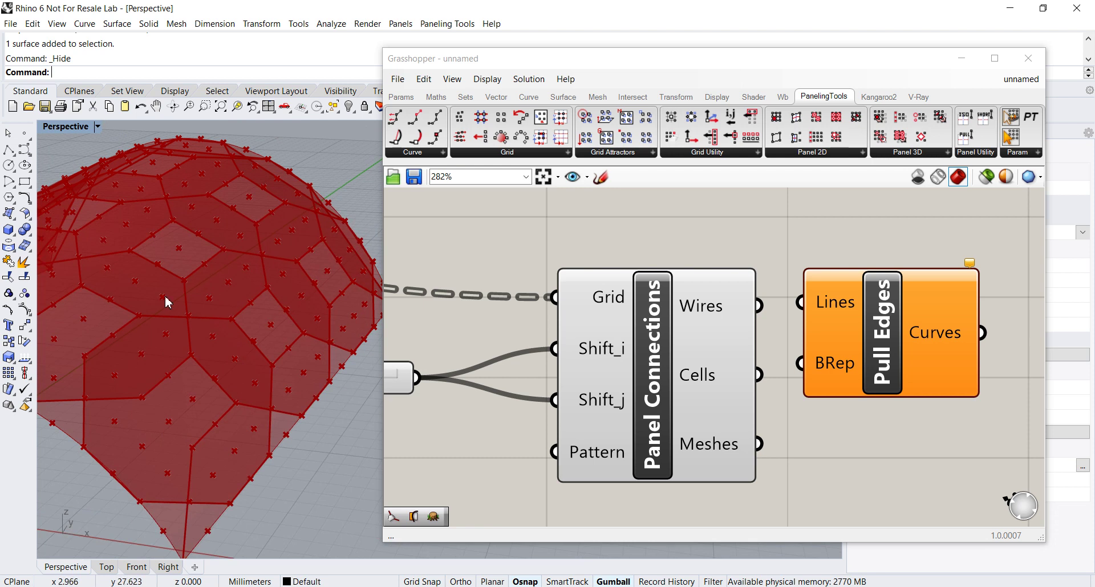
pyautogui.click(9, 249)
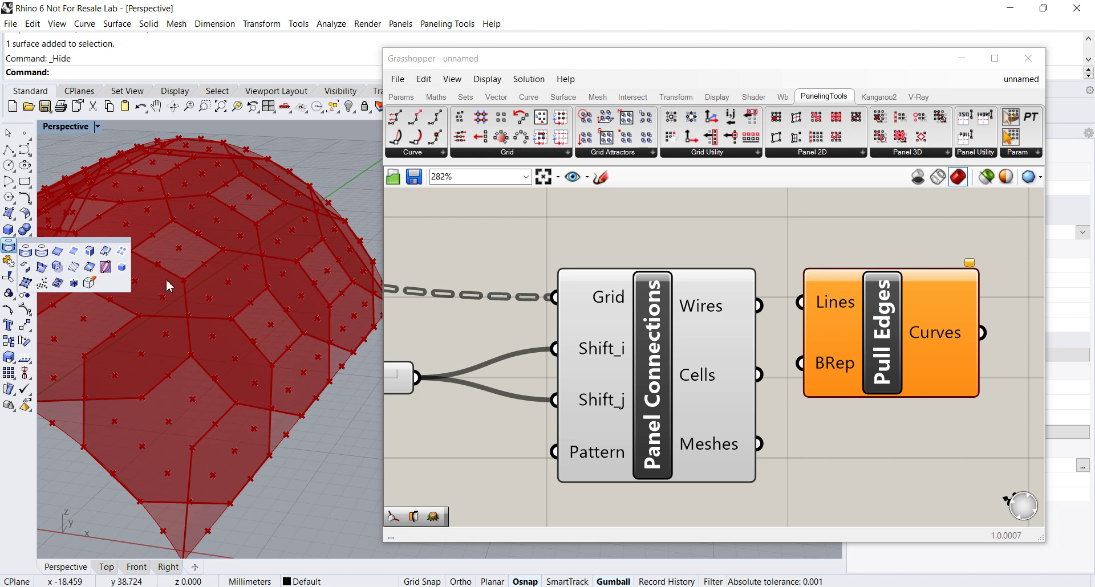
pyautogui.click(473, 253)
# Position Pull Edges and wire the Panel Connections wires into its Lines input
pyautogui.scroll(-1, 580, 255)
pyautogui.moveTo(774, 320); pyautogui.dragTo(848, 341)
pyautogui.scroll(-2, 707, 368)
pyautogui.moveTo(773, 395); pyautogui.dragTo(785, 370)
pyautogui.scroll(2, 722, 365)
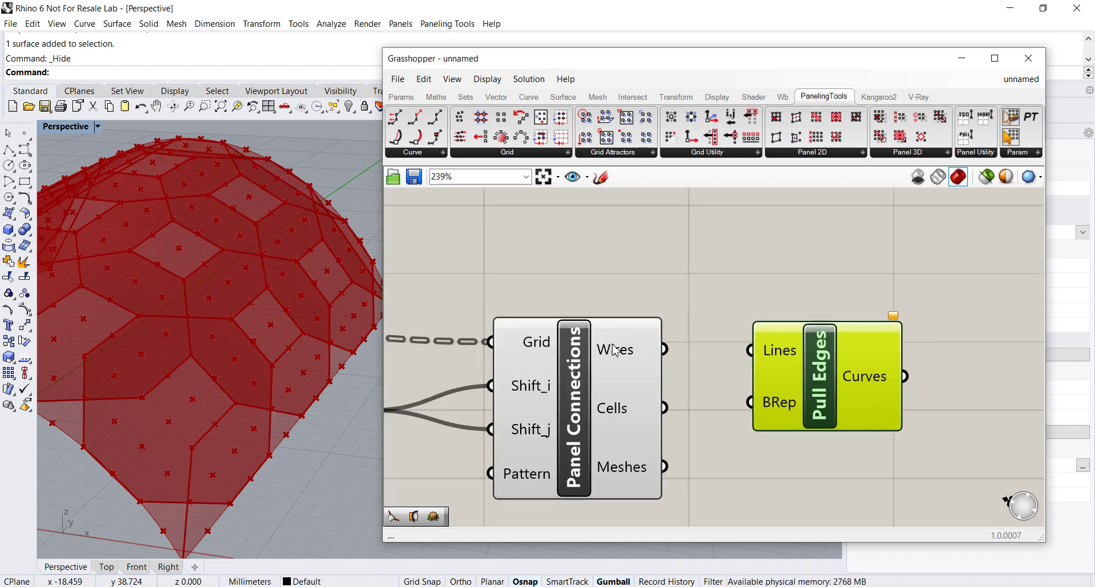
pyautogui.moveTo(668, 351); pyautogui.dragTo(750, 350)
pyautogui.scroll(-3, 671, 318)
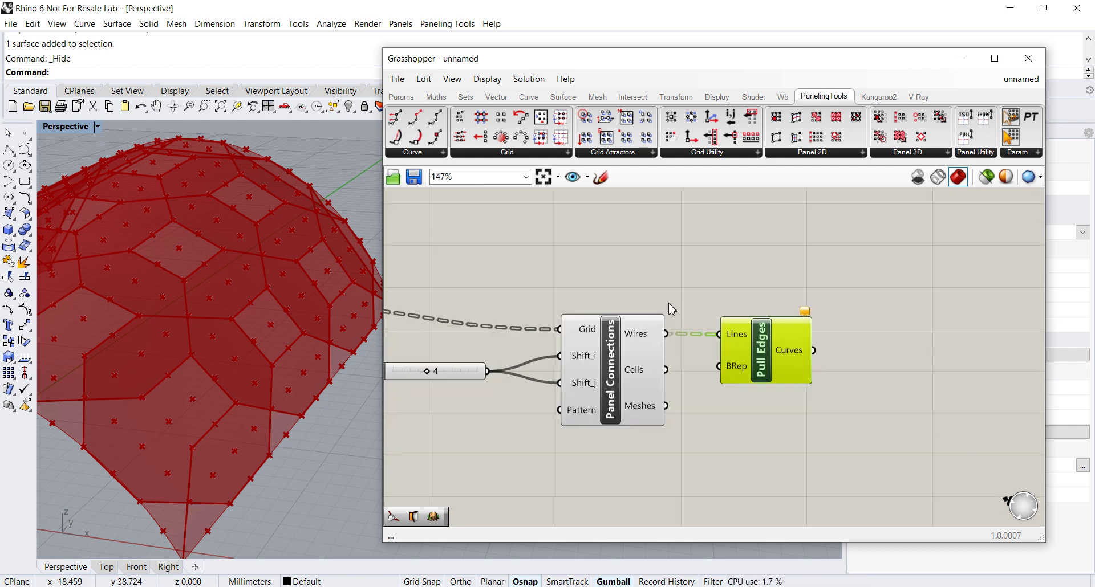
# Connect the Brep parameter to the Pull Edges BRep input
pyautogui.moveTo(668, 293); pyautogui.dragTo(807, 308, button='right')
pyautogui.moveTo(866, 378); pyautogui.dragTo(868, 354)
pyautogui.scroll(-2, 861, 362)
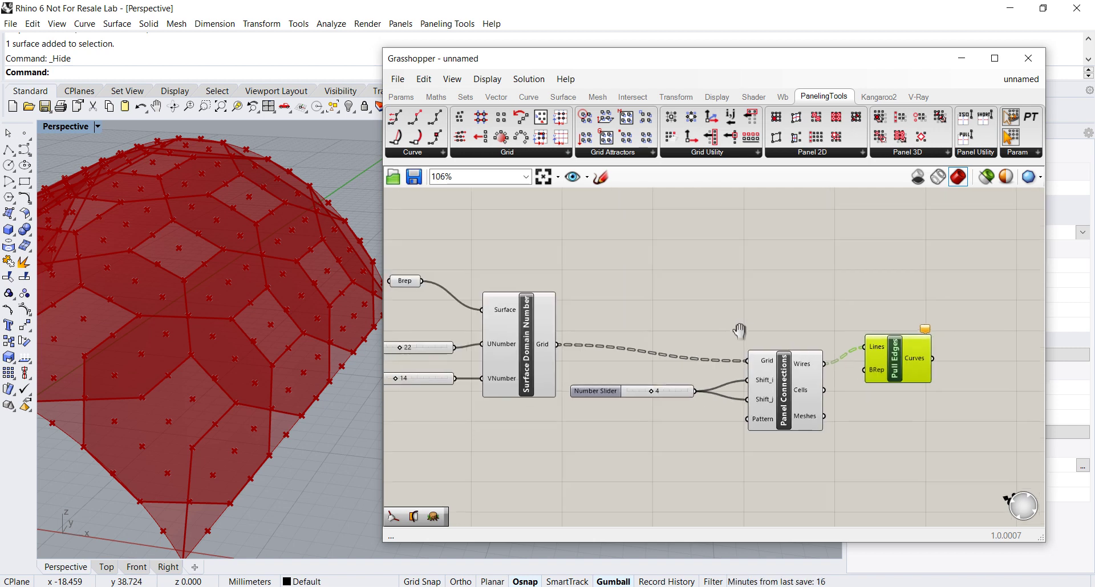
pyautogui.moveTo(745, 330); pyautogui.dragTo(806, 362, button='right')
pyautogui.moveTo(465, 315); pyautogui.dragTo(472, 279)
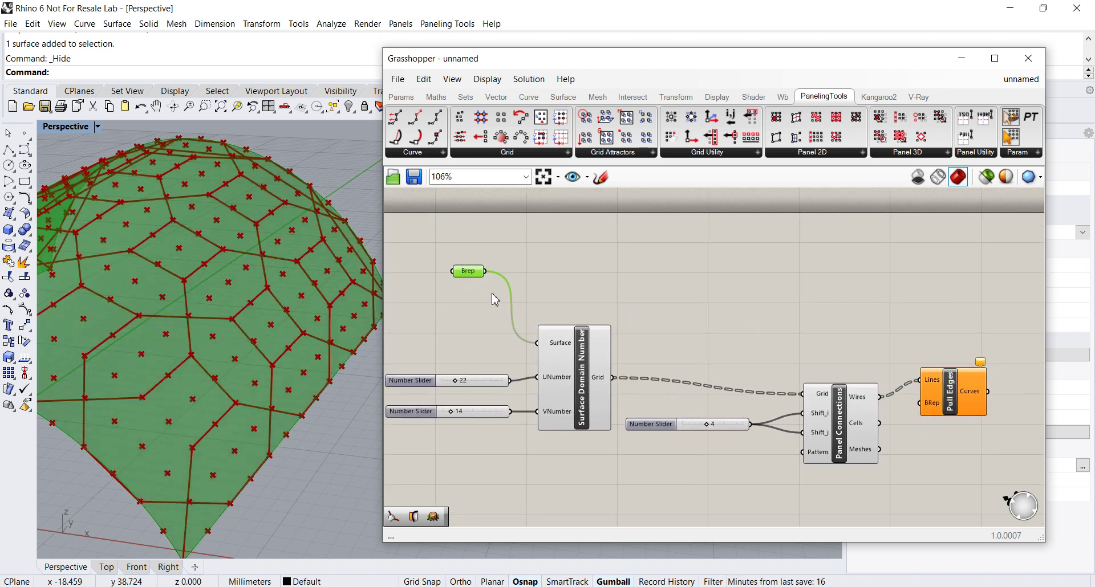
pyautogui.scroll(2, 610, 317)
pyautogui.scroll(-2, 604, 318)
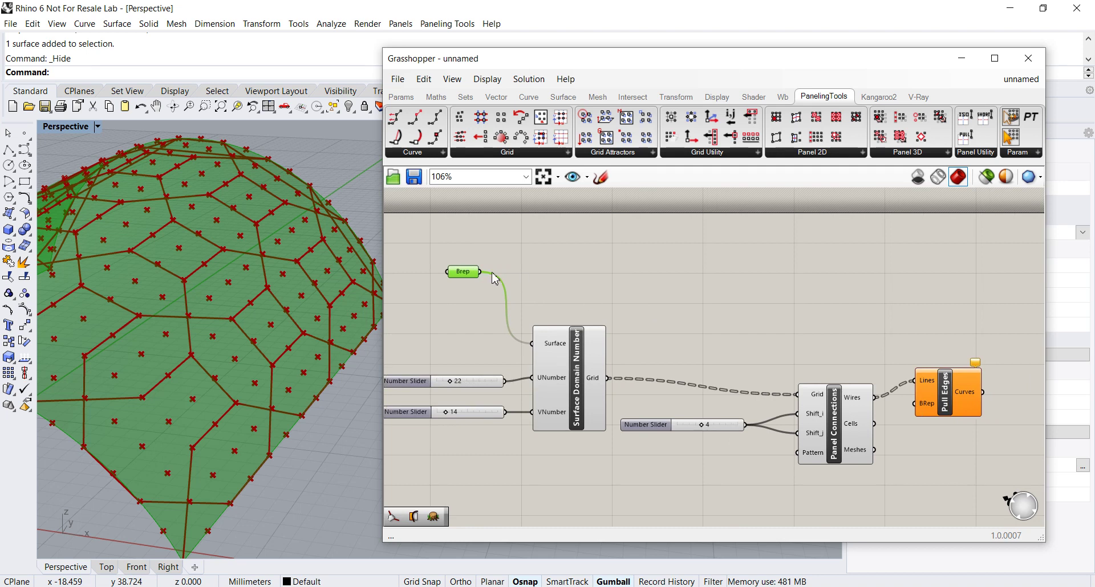
pyautogui.moveTo(482, 272); pyautogui.dragTo(915, 404)
# Survey the panelled surface from several angles in the Perspective view
pyautogui.scroll(2, 288, 354)
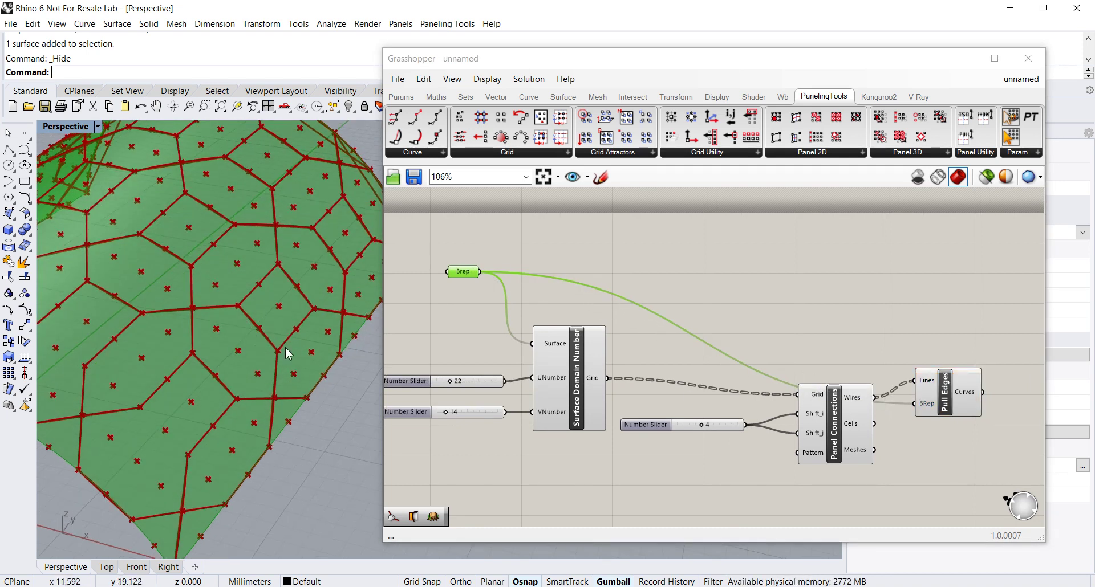
pyautogui.rightClick(837, 423)
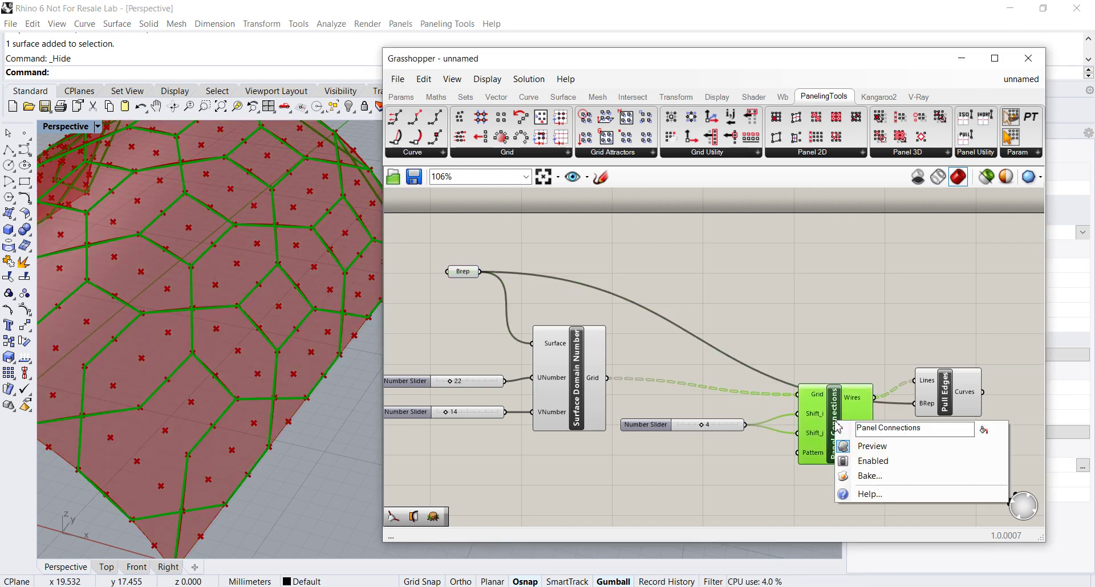
pyautogui.click(848, 452)
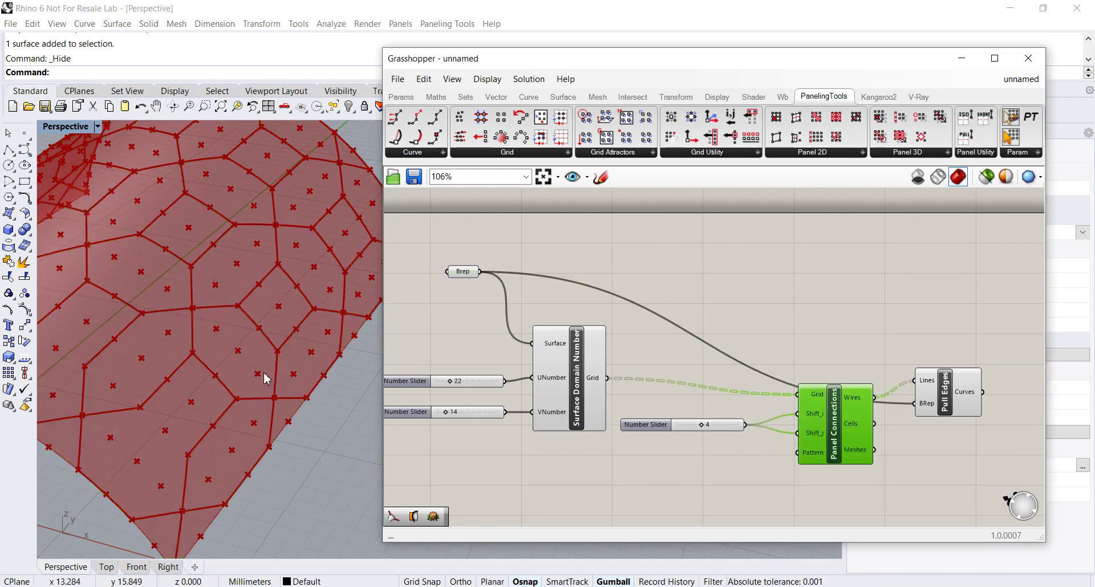
pyautogui.scroll(-3, 264, 359)
pyautogui.scroll(5, 298, 304)
pyautogui.scroll(6, 298, 304)
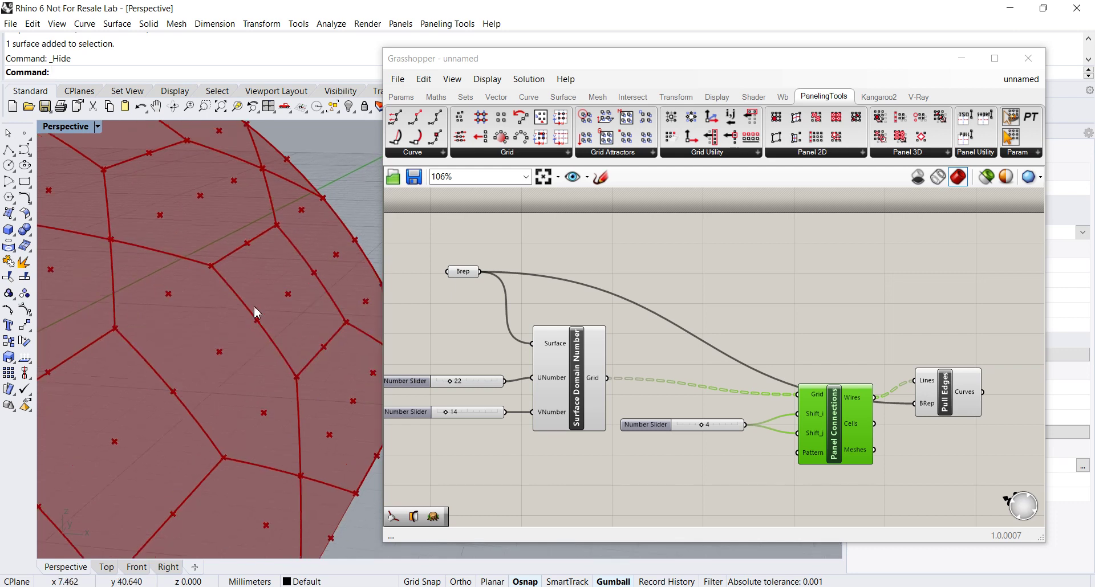
pyautogui.moveTo(264, 334); pyautogui.dragTo(240, 341, button='right')
pyautogui.scroll(-3, 239, 341)
pyautogui.keyDown('shift'); pyautogui.moveTo(166, 327); pyautogui.dragTo(223, 320, button='right'); pyautogui.keyUp('shift')
pyautogui.scroll(5, 223, 319)
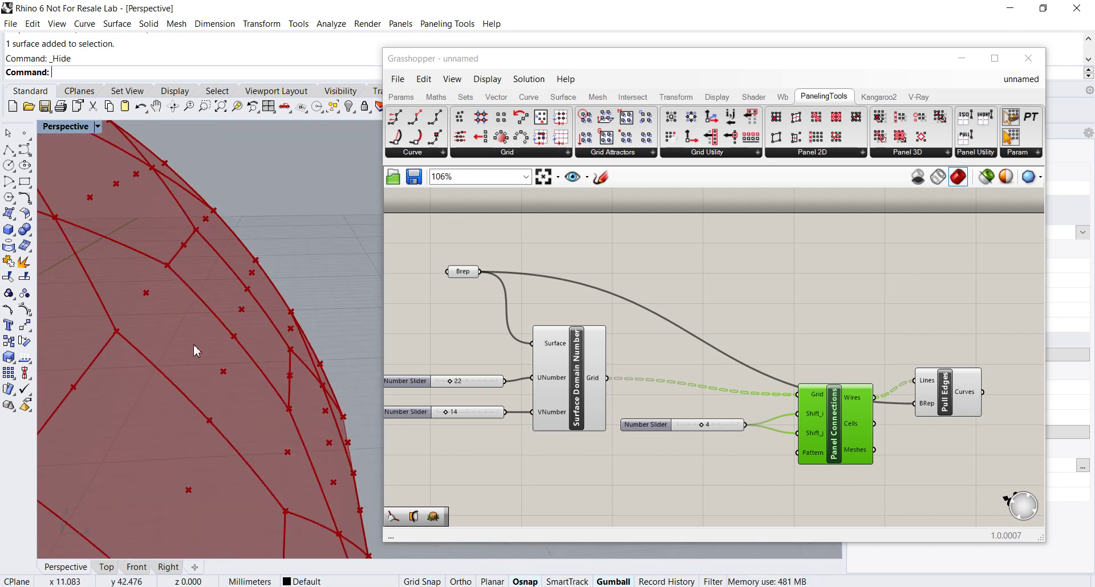
pyautogui.moveTo(198, 354); pyautogui.dragTo(203, 344, button='right')
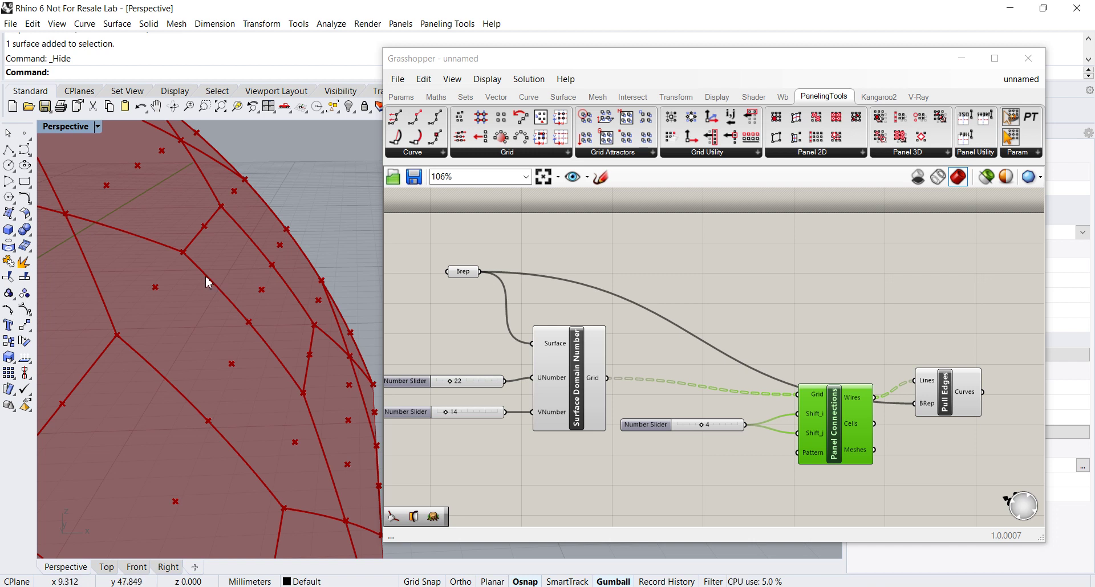
# Switch off the Panel Connections preview so only the Pull Edges curves display
pyautogui.rightClick(836, 431)
pyautogui.click(852, 455)
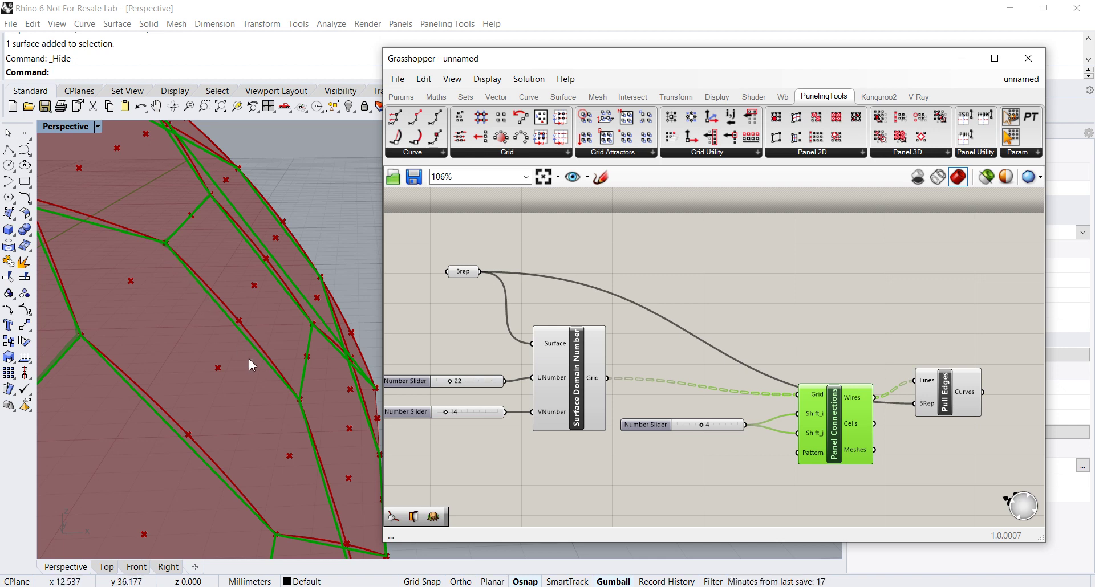
pyautogui.rightClick(838, 435)
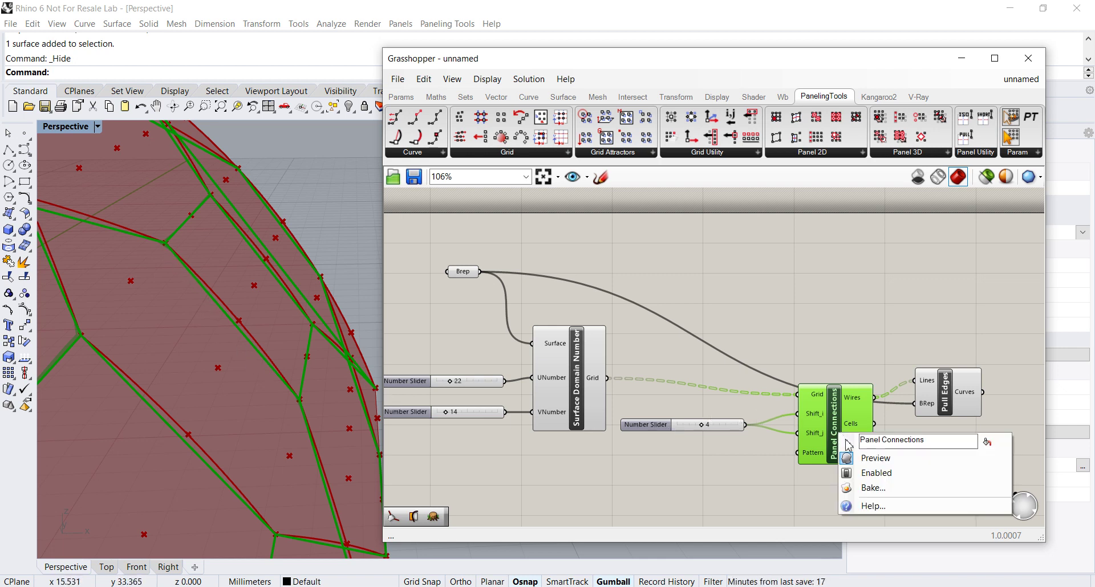
pyautogui.click(852, 455)
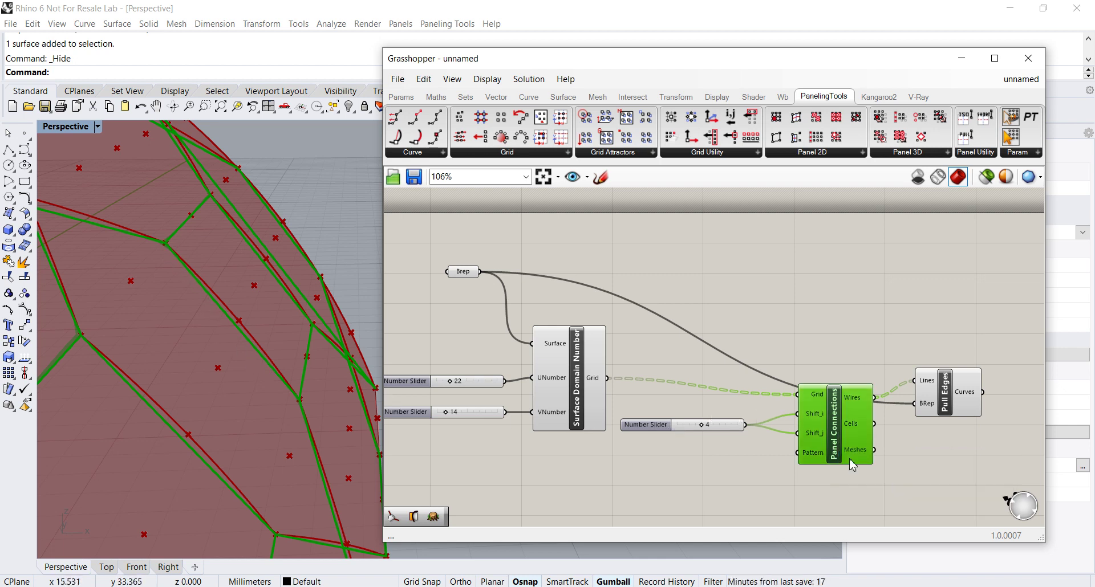
pyautogui.click(954, 397)
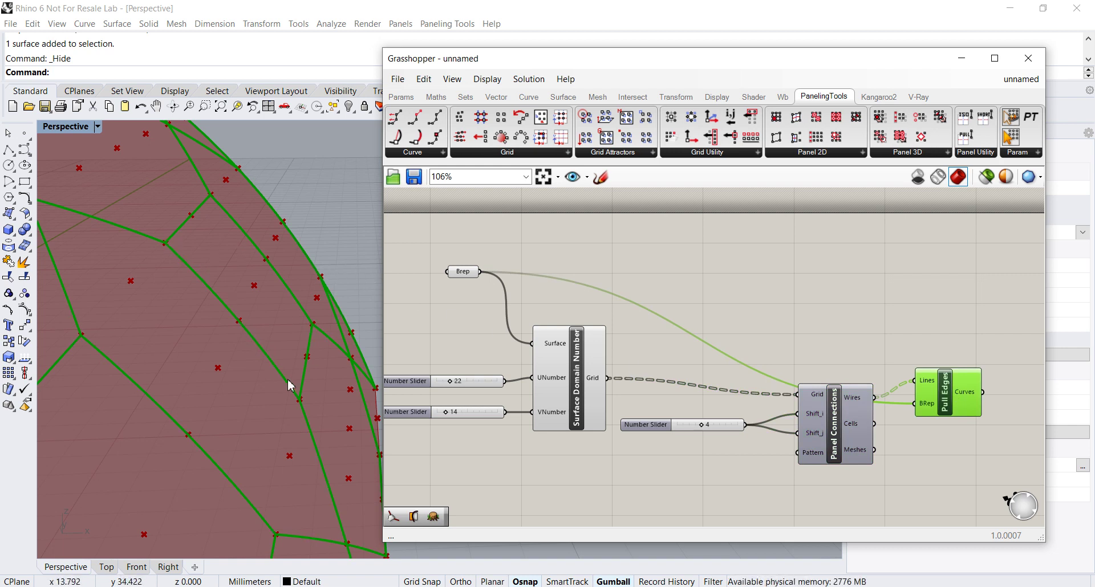
pyautogui.scroll(-5, 280, 294)
pyautogui.moveTo(269, 252); pyautogui.dragTo(215, 310, button='right')
pyautogui.moveTo(286, 228); pyautogui.dragTo(405, 340, button='right')
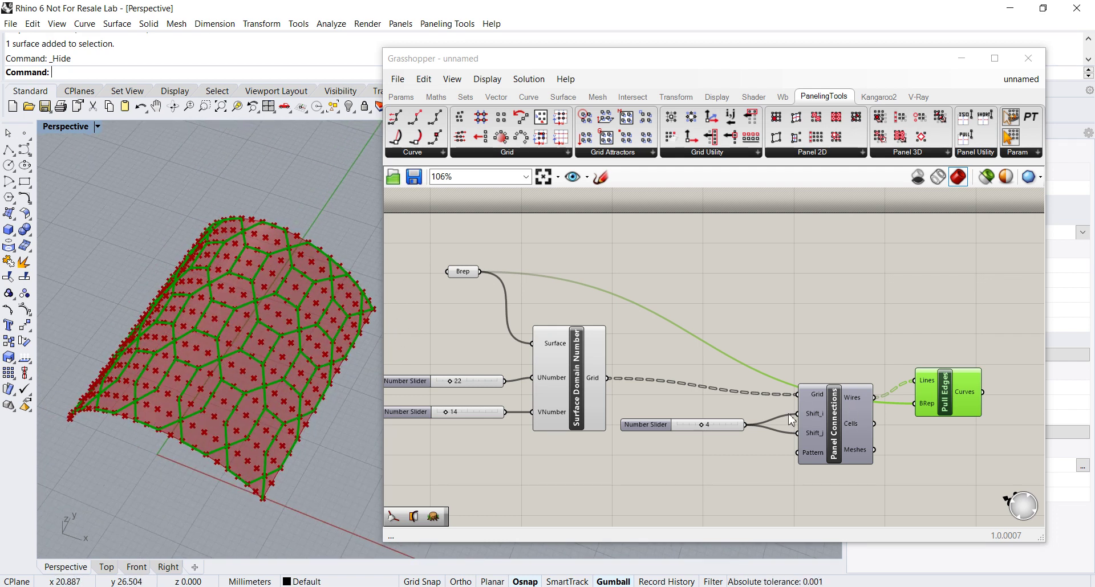
# Turn off the Surface Domain Number preview to hide the grid points
pyautogui.click(575, 376)
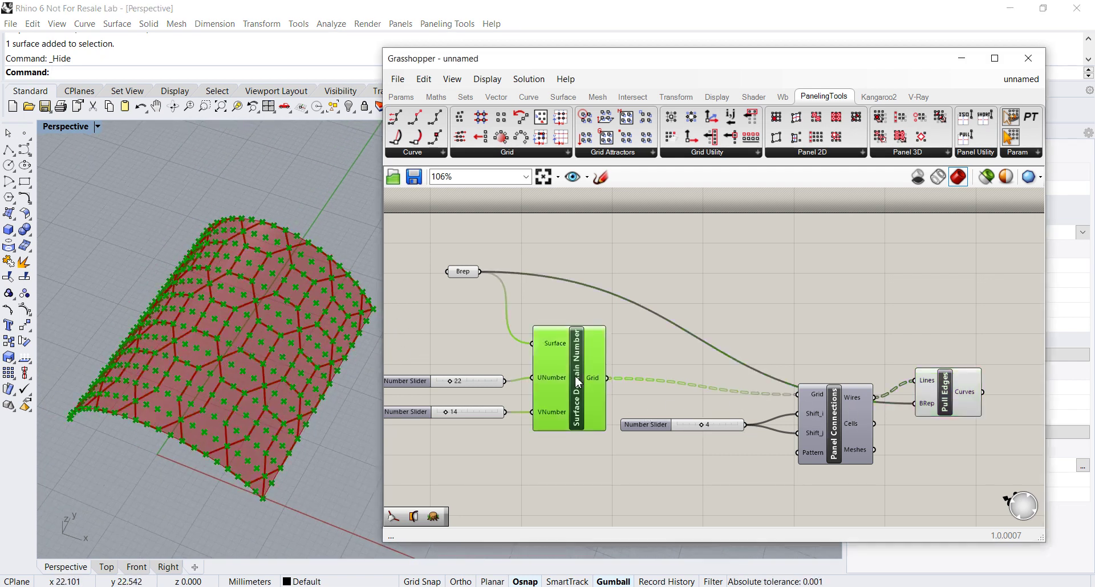
pyautogui.rightClick(576, 377)
pyautogui.click(604, 402)
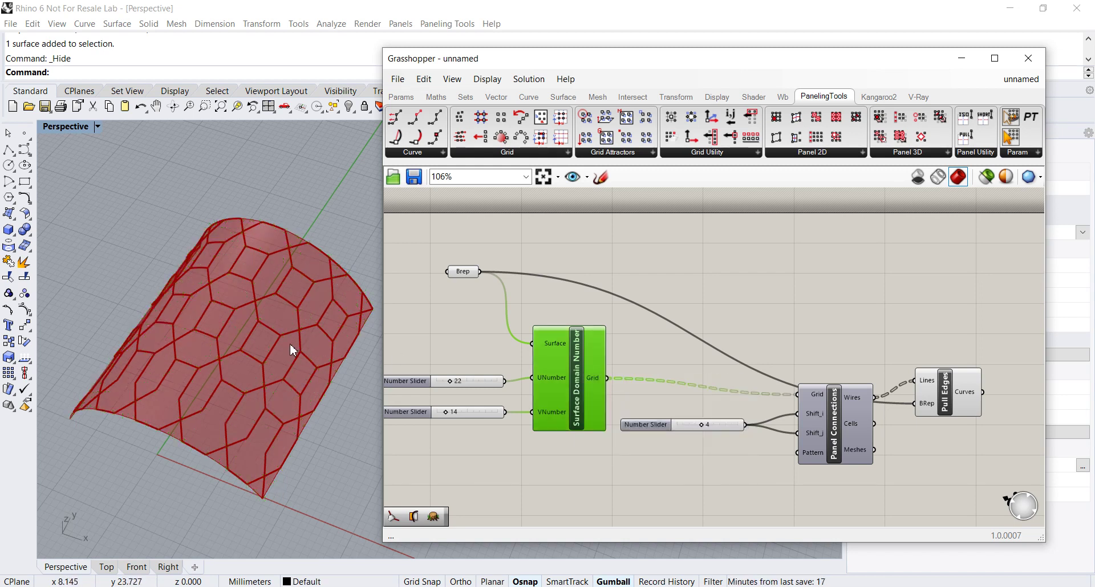
pyautogui.scroll(5, 280, 300)
pyautogui.moveTo(301, 260); pyautogui.dragTo(274, 292, button='right')
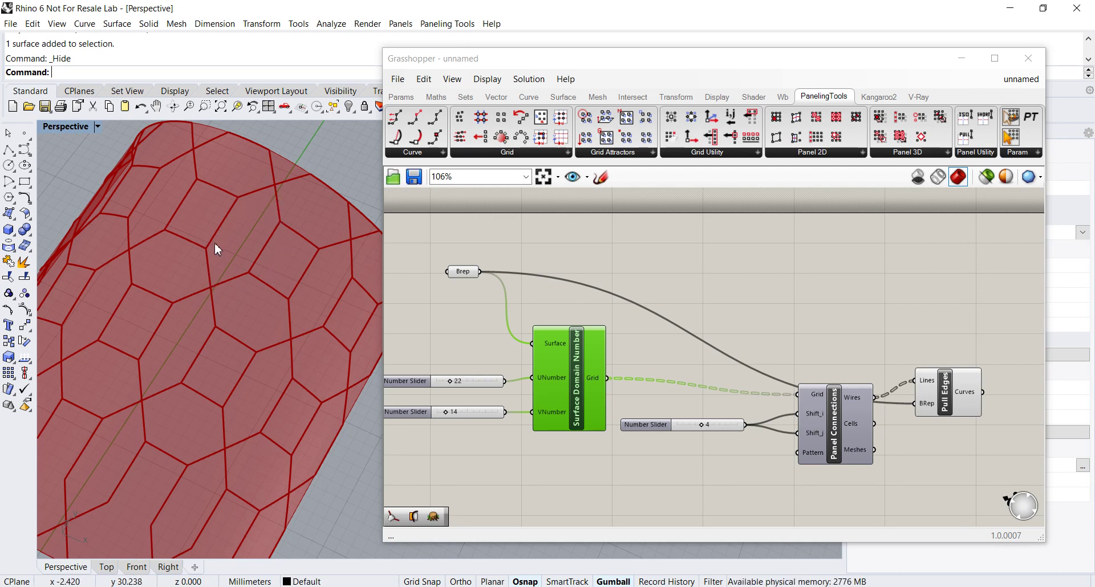
# Zoom and orbit around the hexagon-like panel outlines following the arch's curvature
pyautogui.scroll(-3, 217, 245)
pyautogui.moveTo(230, 265); pyautogui.dragTo(224, 261, button='right')
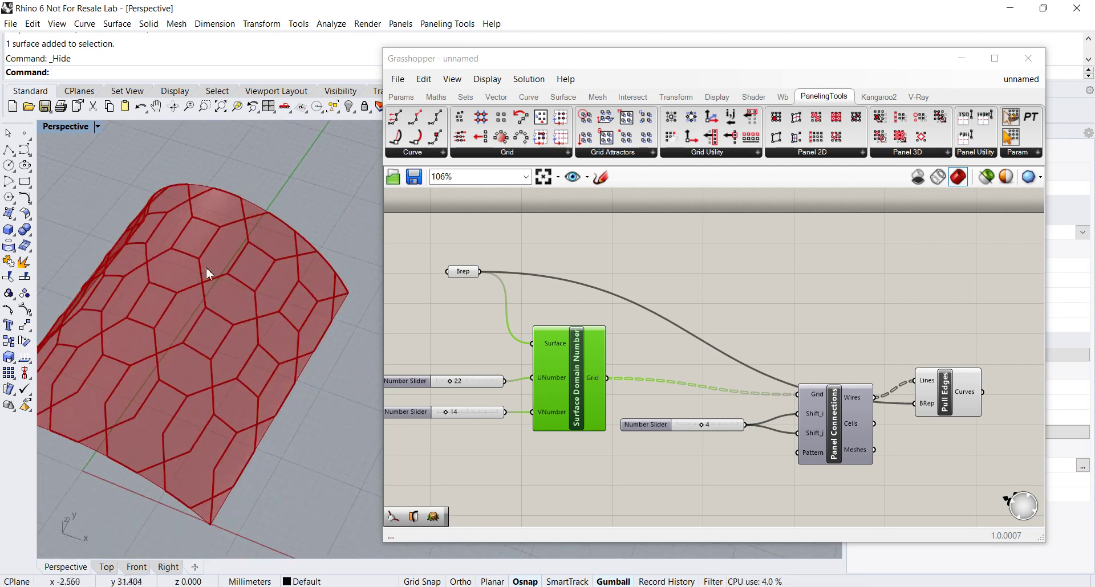
pyautogui.scroll(4, 236, 239)
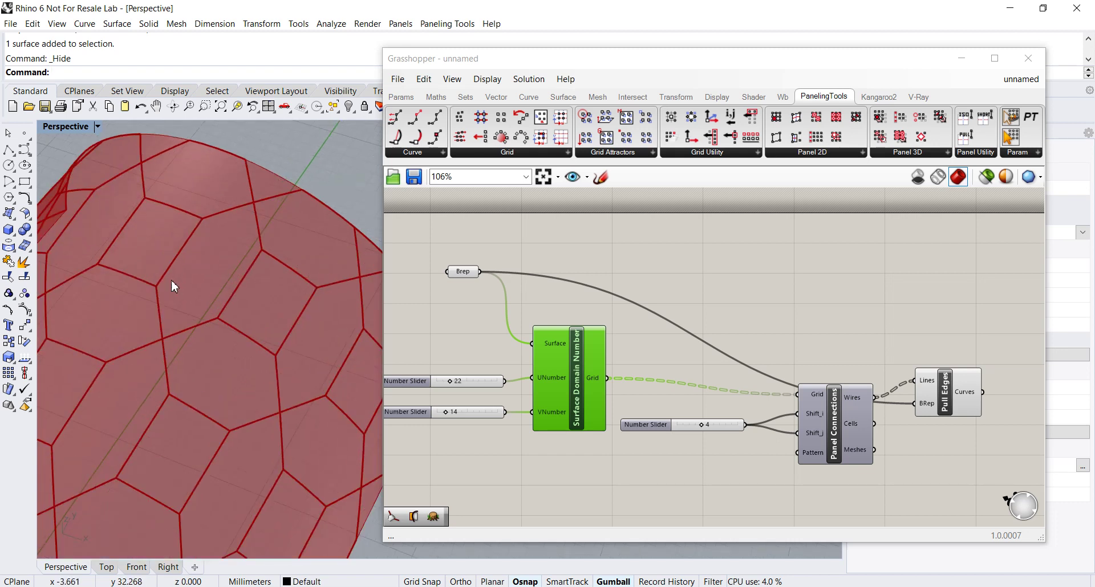
pyautogui.scroll(-5, 171, 282)
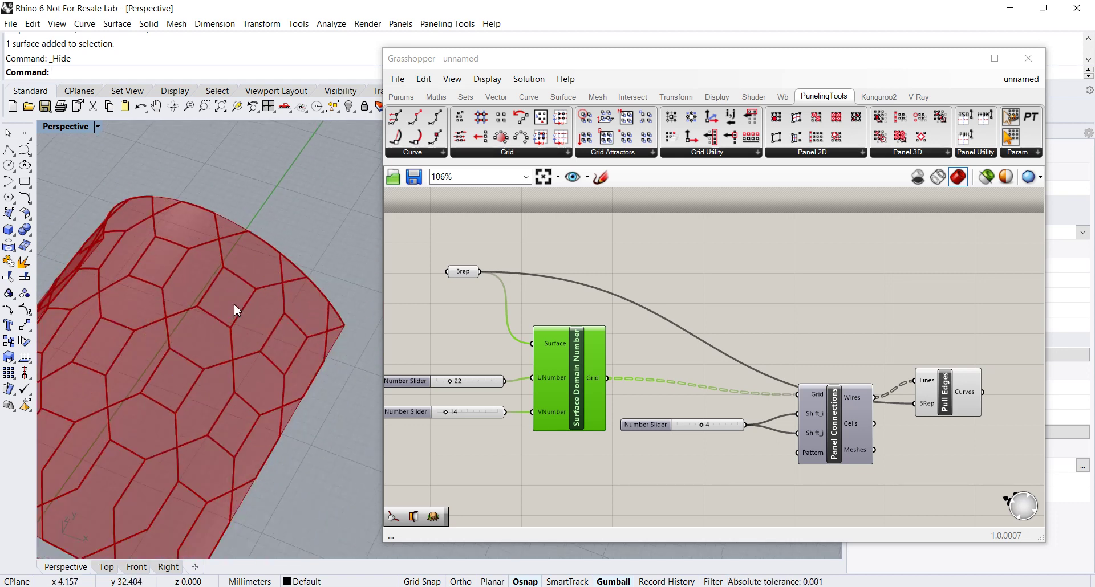
pyautogui.scroll(4, 234, 303)
pyautogui.scroll(-4, 255, 278)
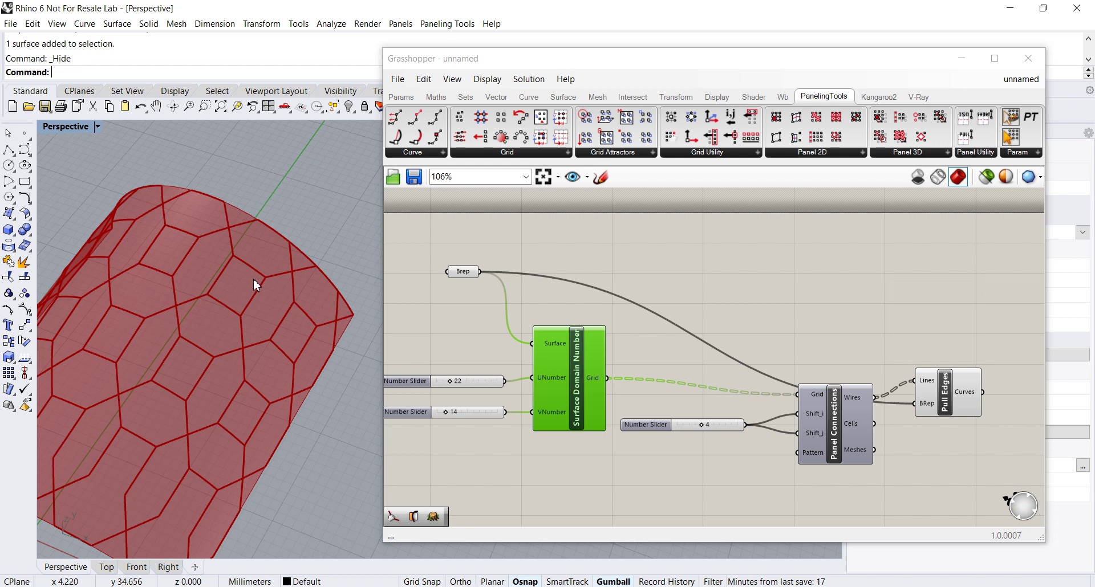
pyautogui.scroll(2, 253, 279)
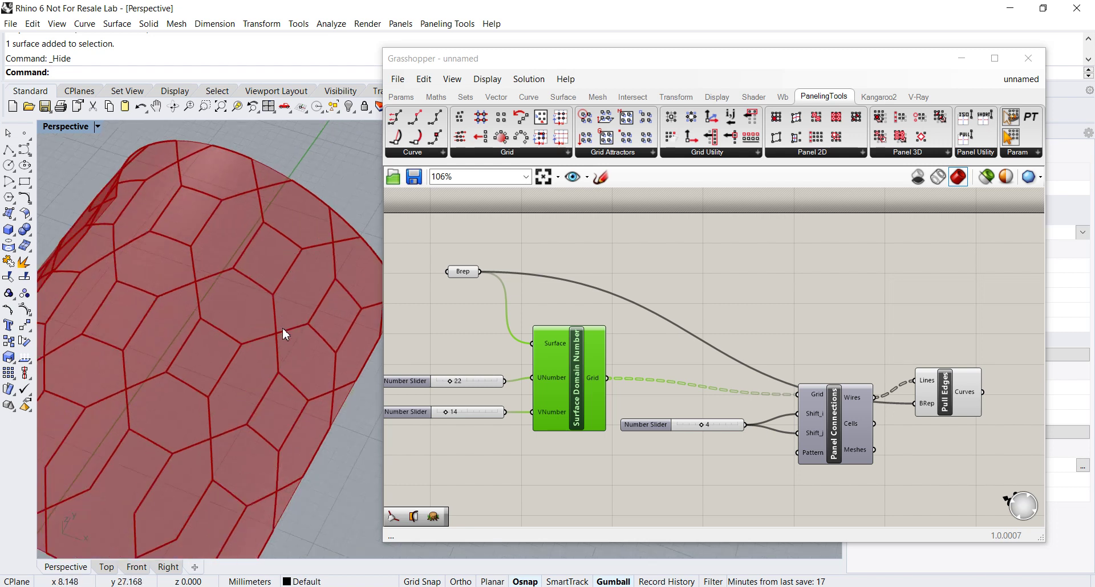
pyautogui.scroll(-3, 282, 320)
# Shift the Grasshopper window right and rotate the view of the hexagon surface
pyautogui.scroll(3, 280, 311)
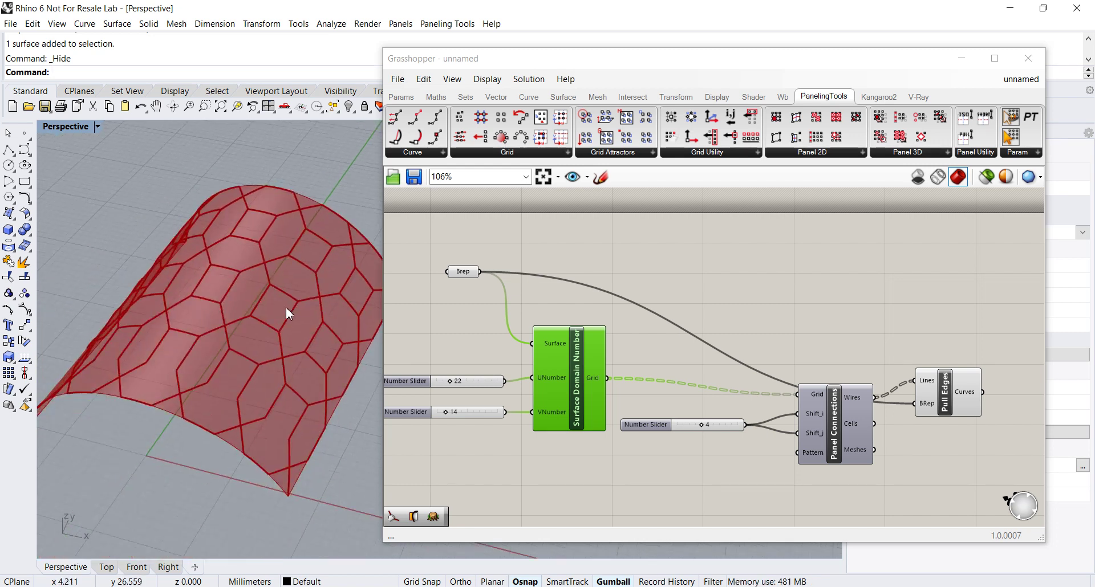
pyautogui.scroll(2, 264, 343)
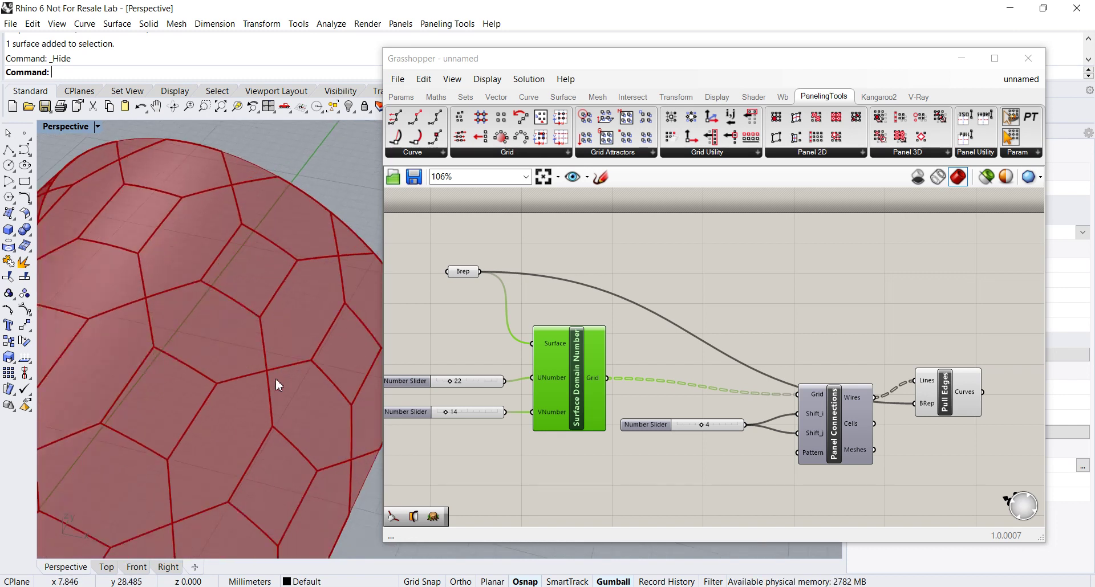
pyautogui.scroll(-5, 301, 351)
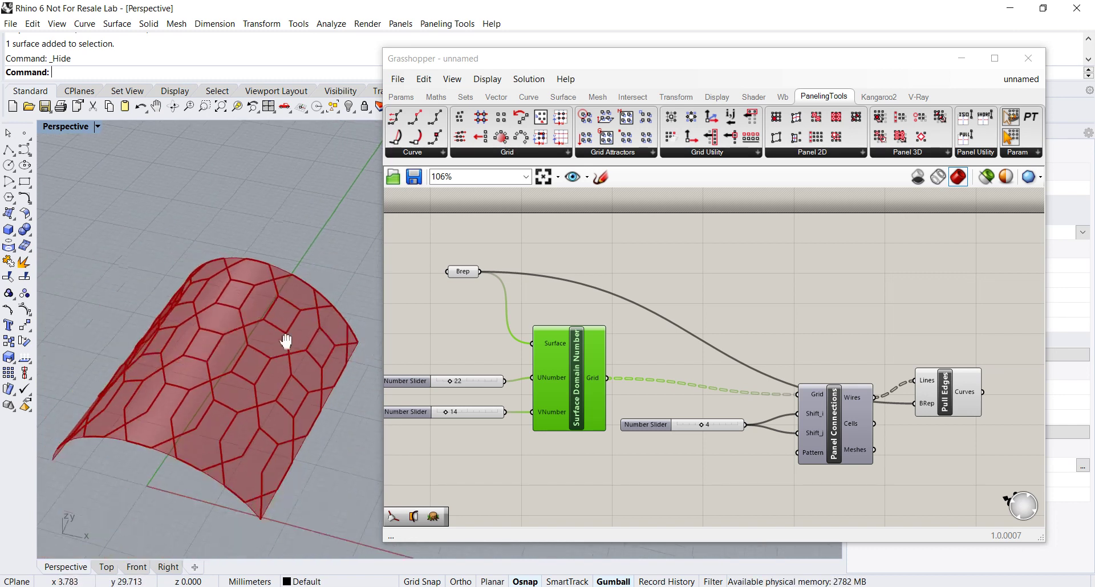
pyautogui.moveTo(556, 58); pyautogui.dragTo(606, 50)
pyautogui.scroll(2, 297, 348)
pyautogui.moveTo(304, 345); pyautogui.dragTo(343, 349, button='right')
# Nudge Panel Connections left and select Pull Edges to preview its curves
pyautogui.scroll(3, 276, 391)
pyautogui.click(692, 351)
pyautogui.scroll(-3, 693, 351)
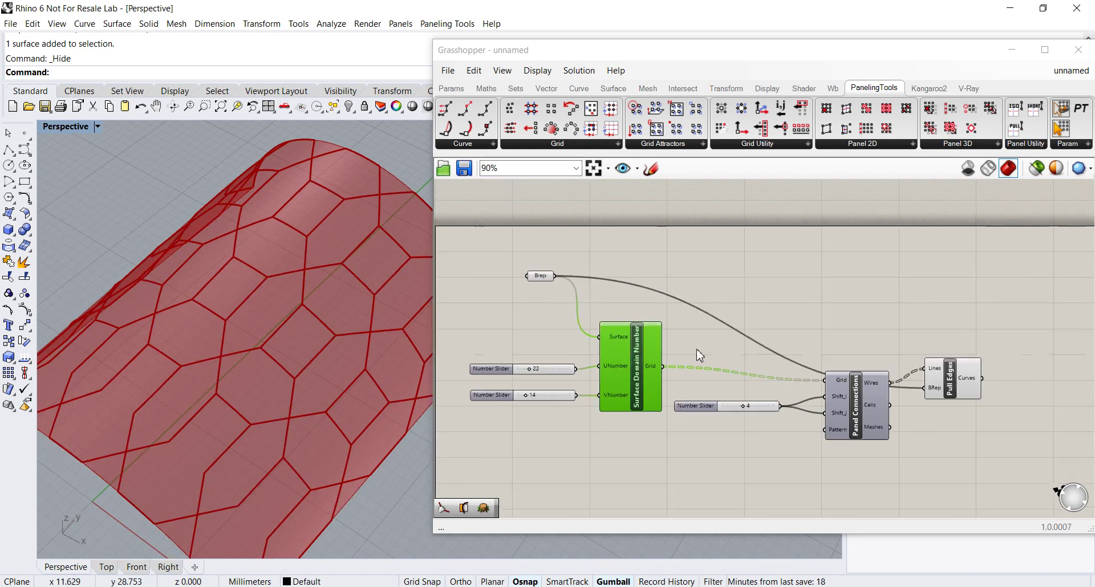
pyautogui.moveTo(790, 381); pyautogui.dragTo(770, 381)
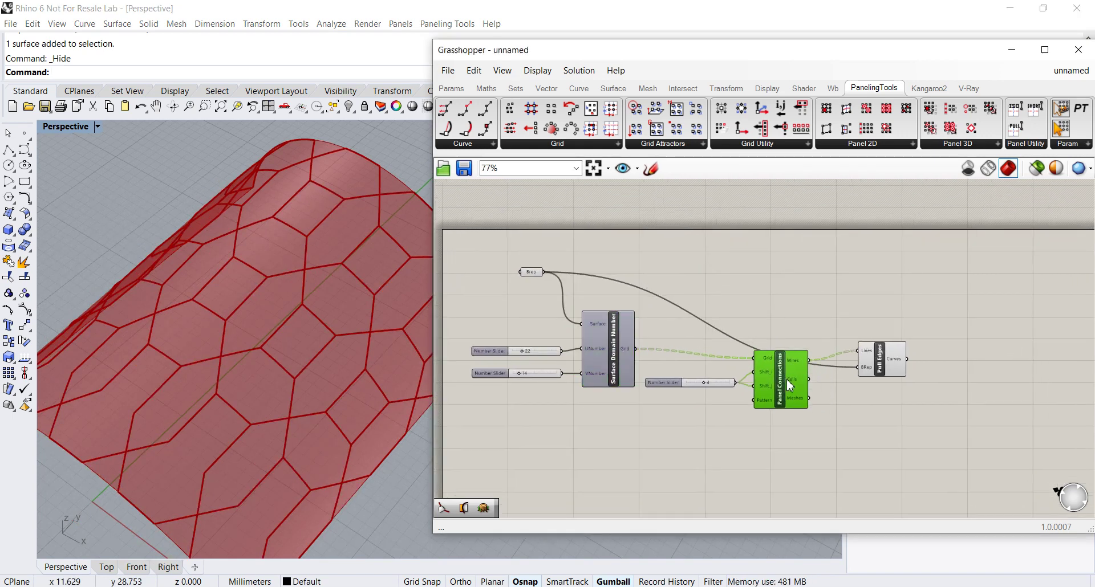
pyautogui.scroll(3, 887, 364)
pyautogui.scroll(3, 888, 366)
pyautogui.click(824, 363)
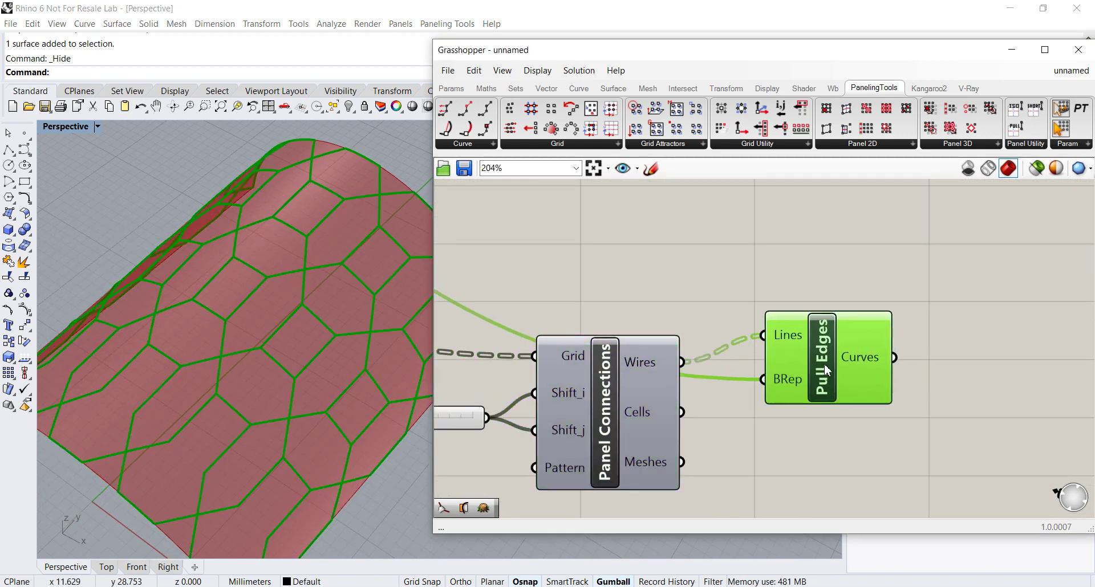
pyautogui.scroll(-5, 662, 412)
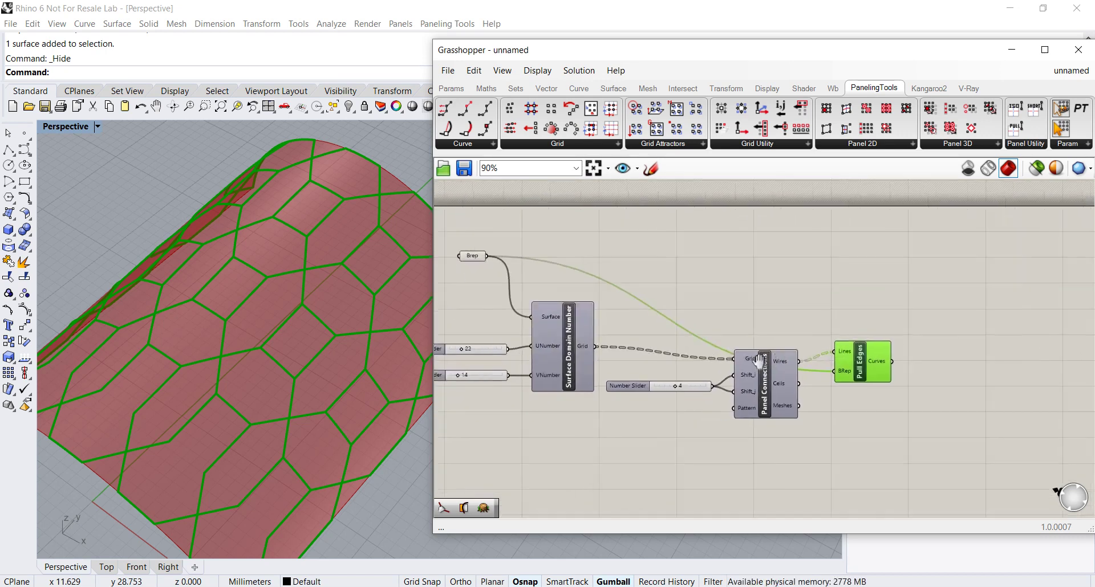
pyautogui.scroll(2, 690, 359)
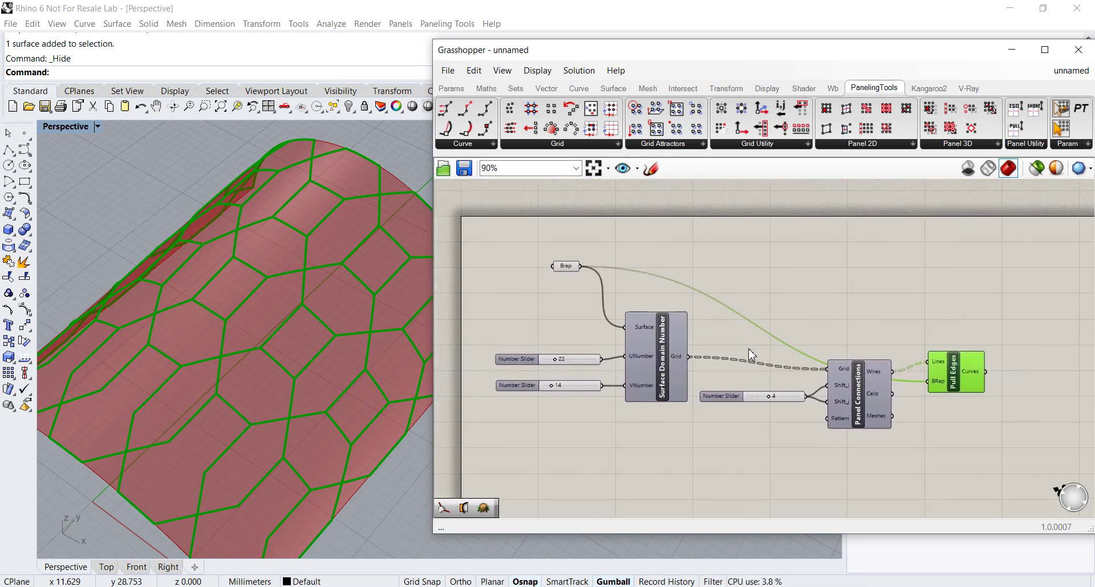
# Reposition the Brep, Panel Connections and Pull Edges components, then view the whole pulled surface
pyautogui.moveTo(499, 246); pyautogui.dragTo(502, 239)
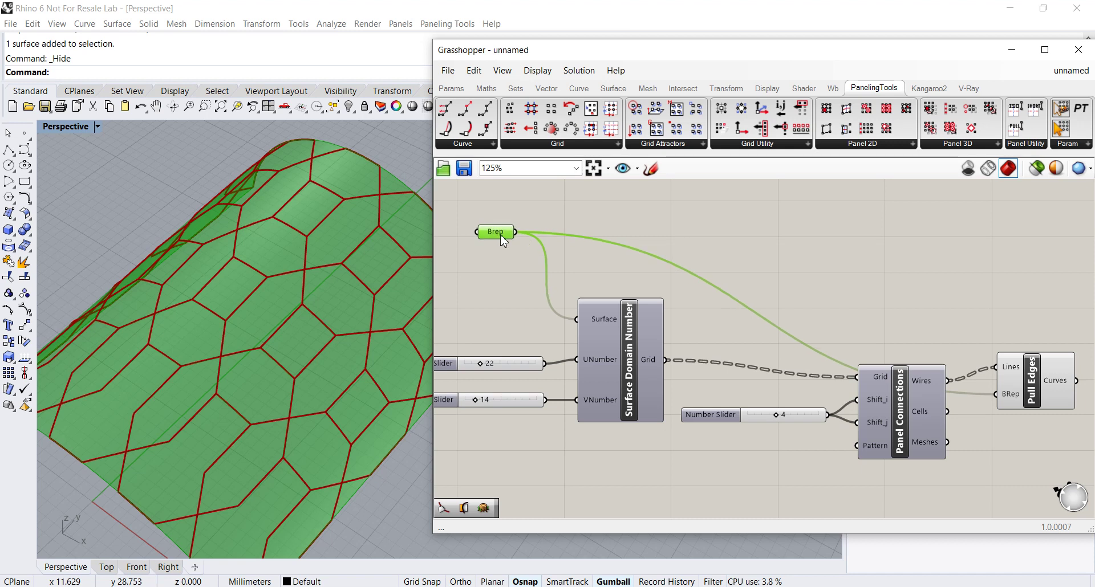
pyautogui.moveTo(915, 390); pyautogui.dragTo(900, 439)
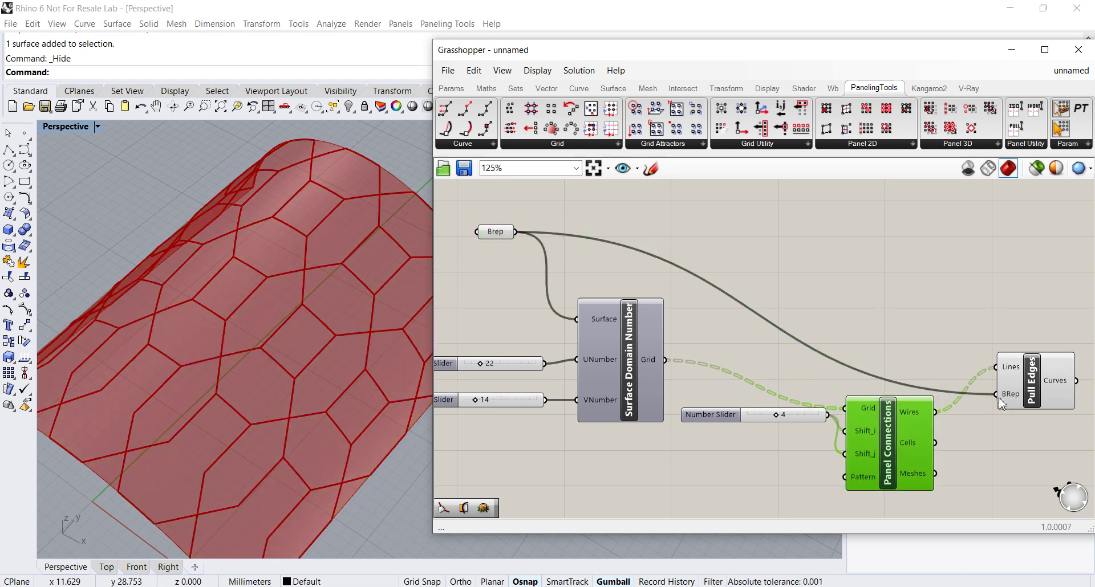
pyautogui.moveTo(1008, 394); pyautogui.dragTo(1005, 377)
pyautogui.scroll(-2, 648, 402)
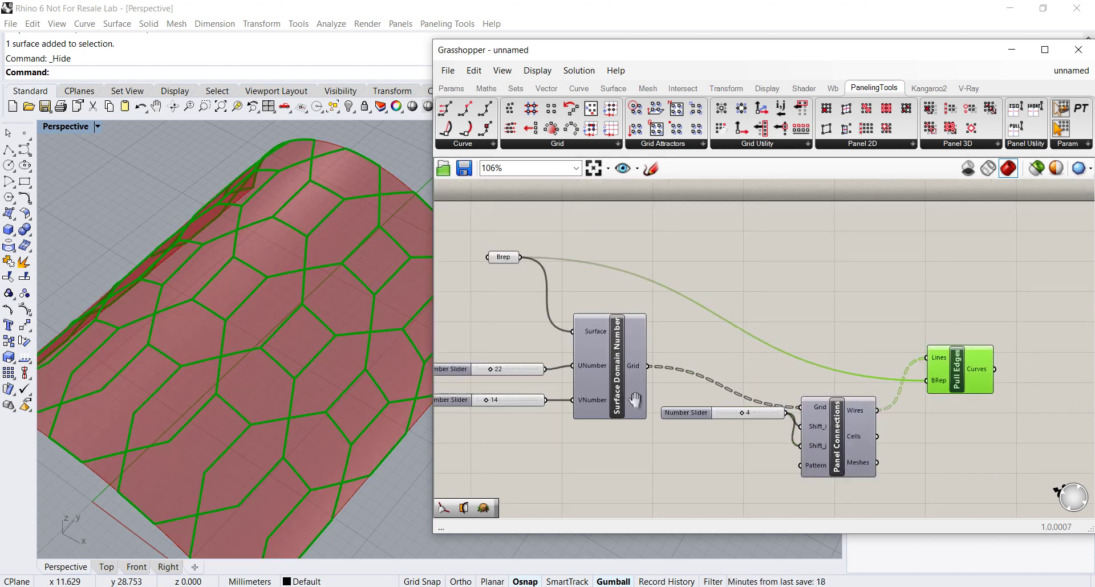
pyautogui.moveTo(282, 361); pyautogui.dragTo(315, 315, button='right')
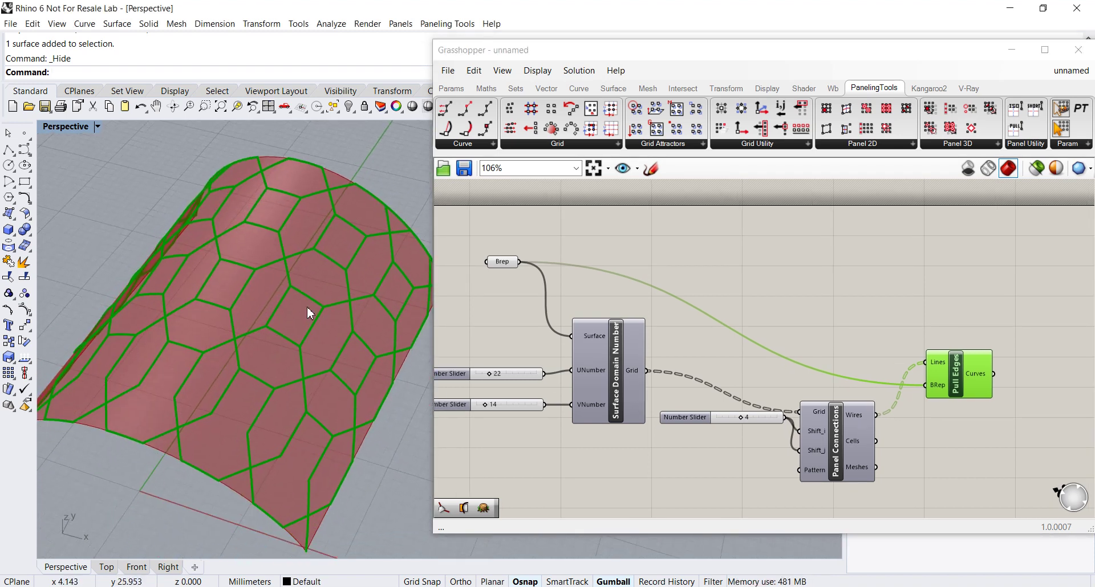